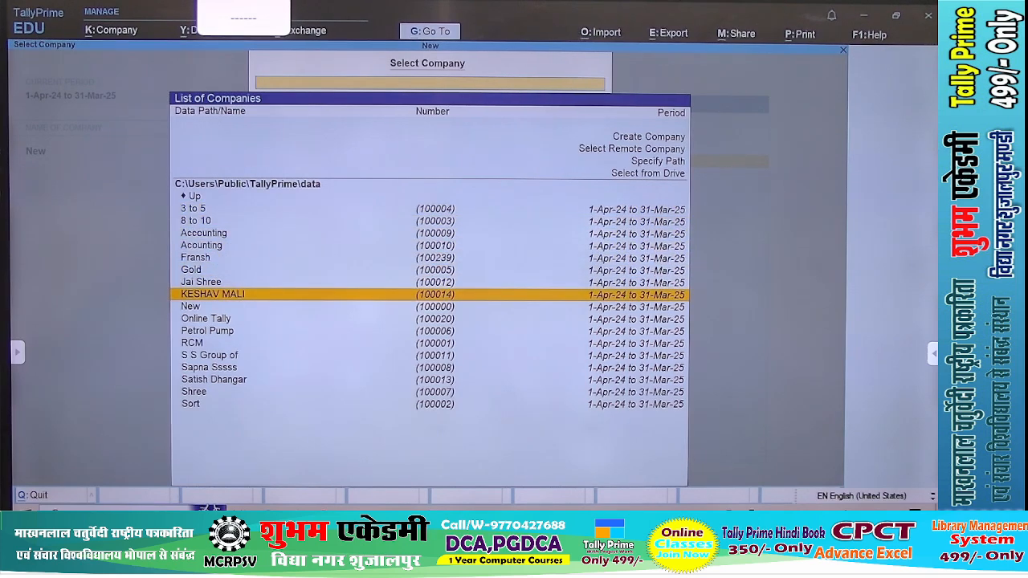
# Select the Online Tally company from the list of companies
pyautogui.press('Down')
pyautogui.press('Down')
pyautogui.press('Return')
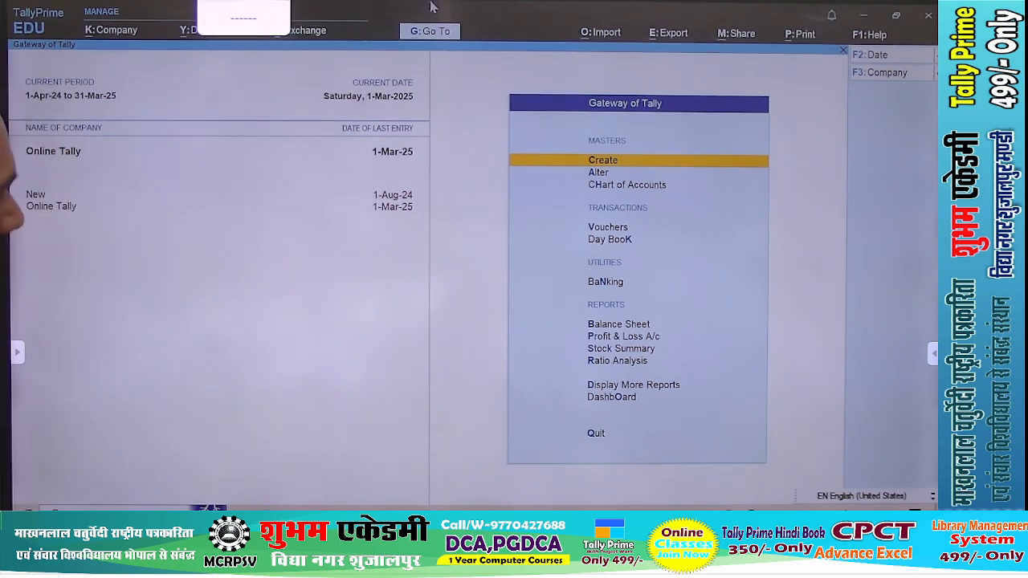
# Look over the company features of Online Tally, including interest calculation, and return to the Gateway of Tally
pyautogui.press('F11')
pyautogui.press('Return')
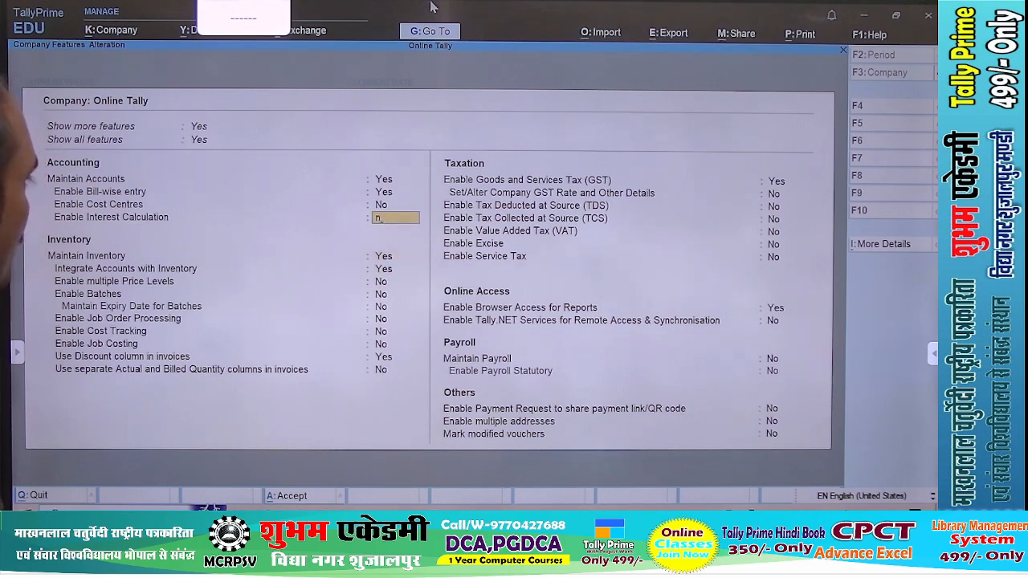
pyautogui.press('F3')
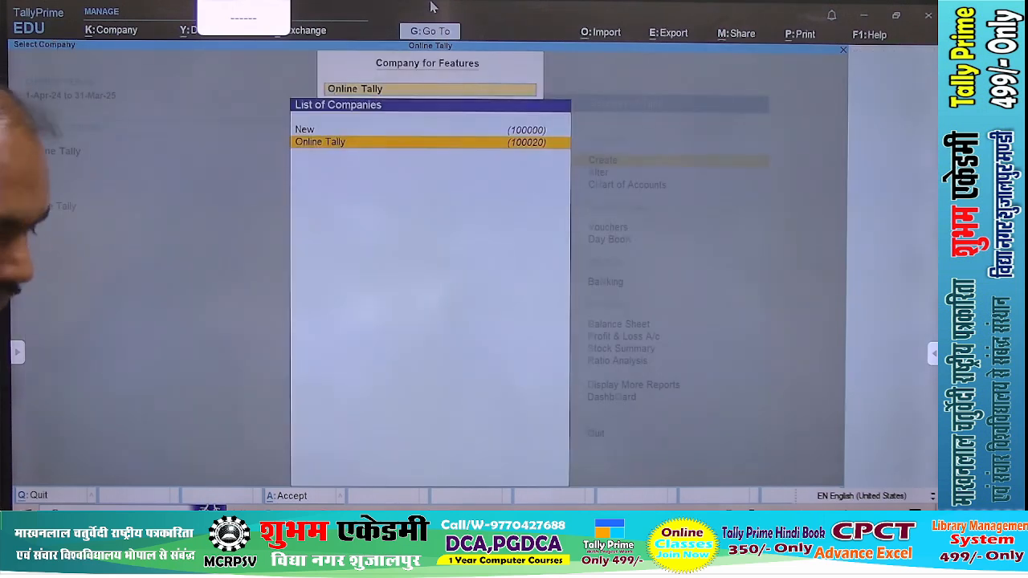
pyautogui.press('Escape')
pyautogui.press('Escape')
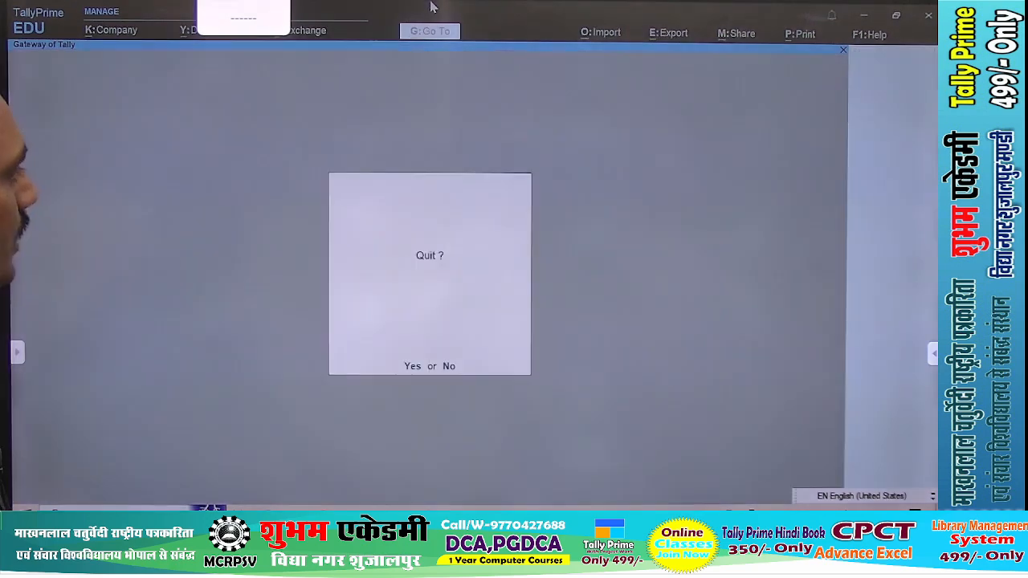
pyautogui.press('Escape')
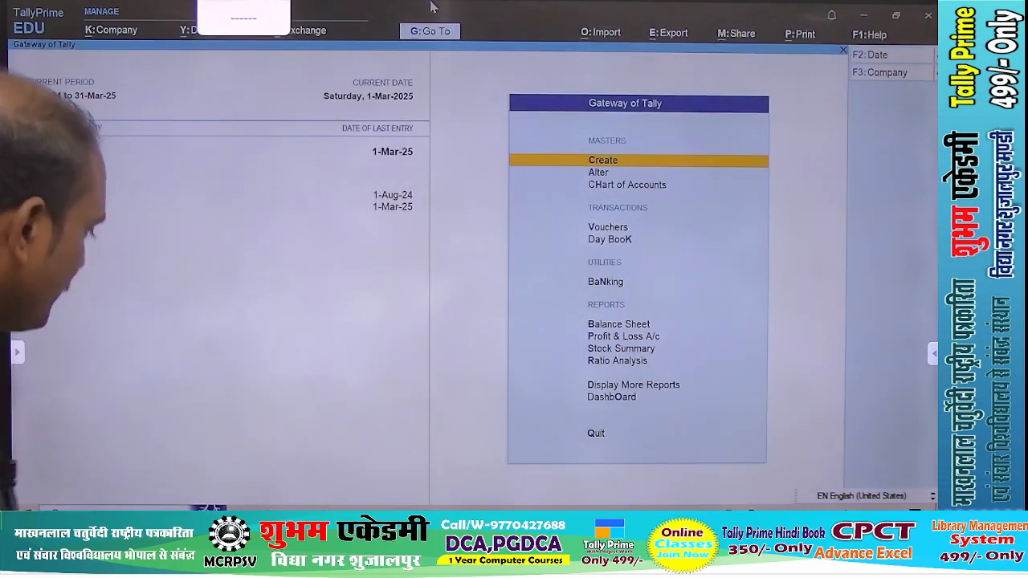
# Reopen the Shri New_Tally 2024 PDF from the desktop and examine the Gayatri Computer purchase order example in the Order Processing chapter
pyautogui.hotkey('alt', 'k')
pyautogui.hotkey('alt', 'Tab')
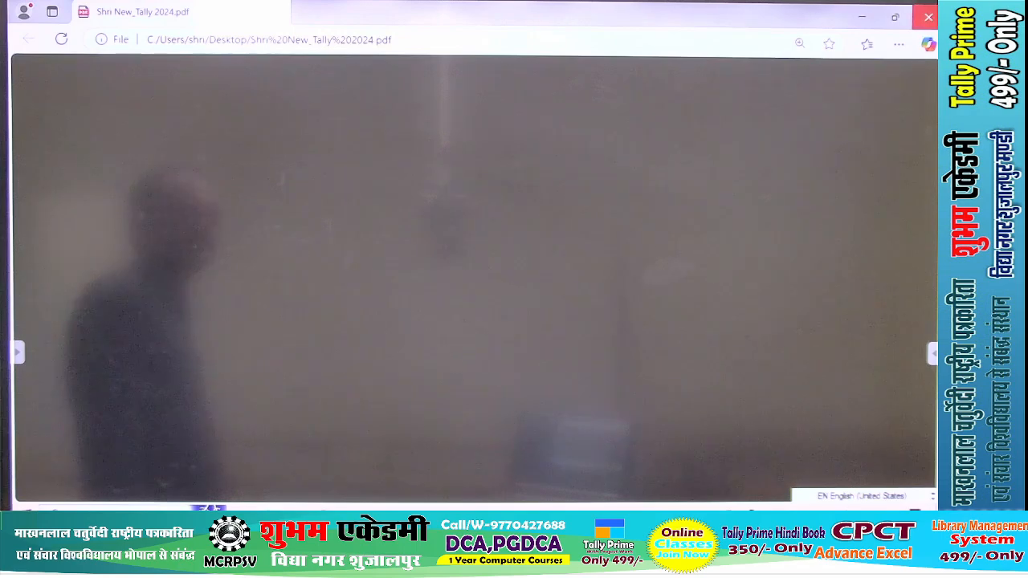
pyautogui.click(928, 17)
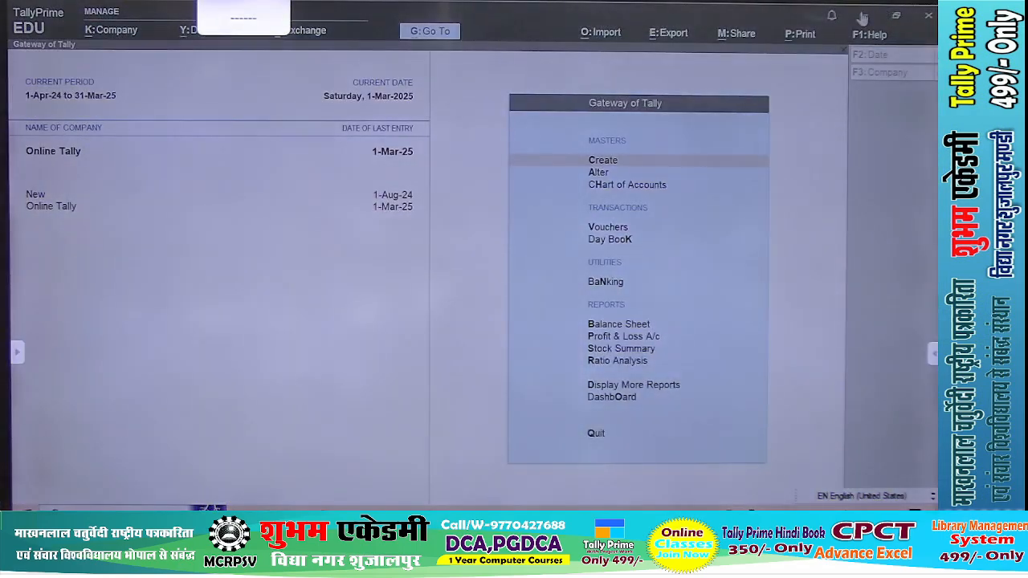
pyautogui.click(861, 17)
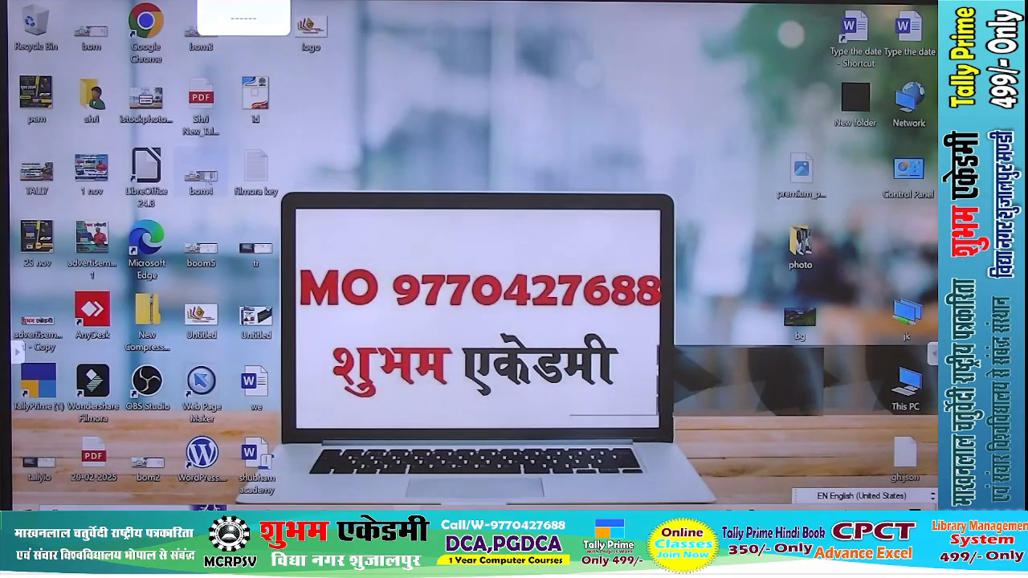
pyautogui.doubleClick(203, 118)
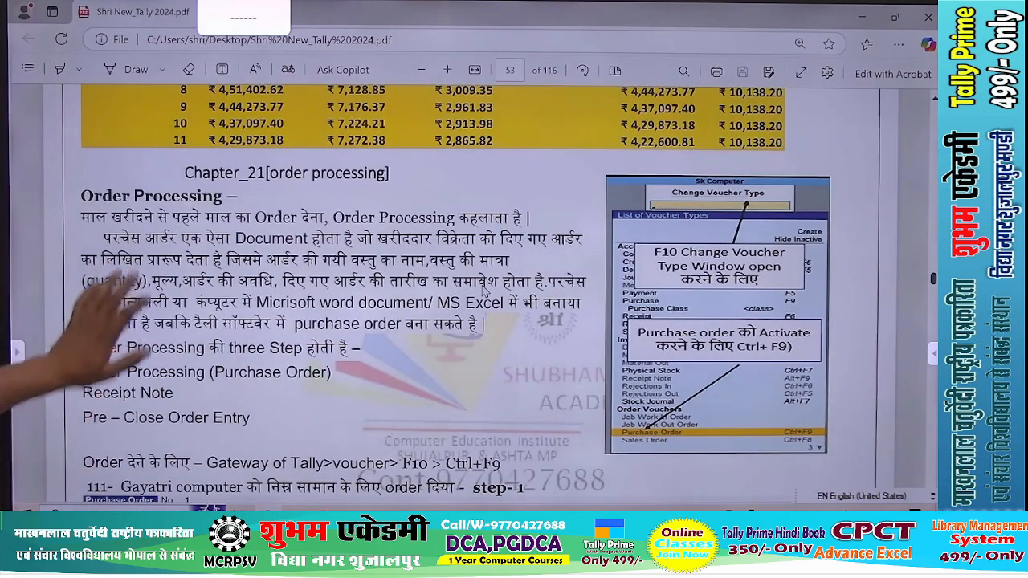
pyautogui.scroll(-3, 483, 292)
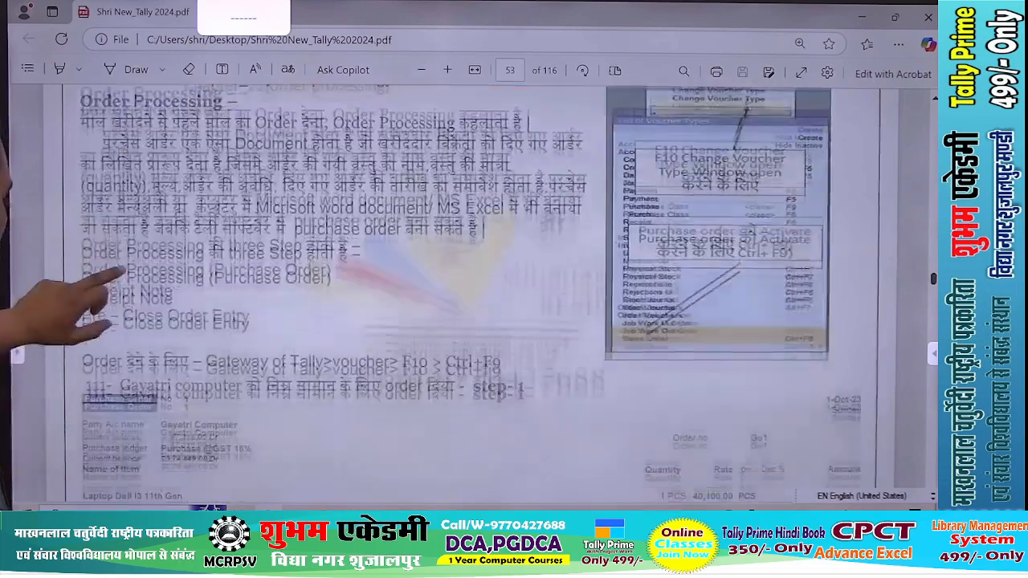
pyautogui.scroll(-3, 483, 293)
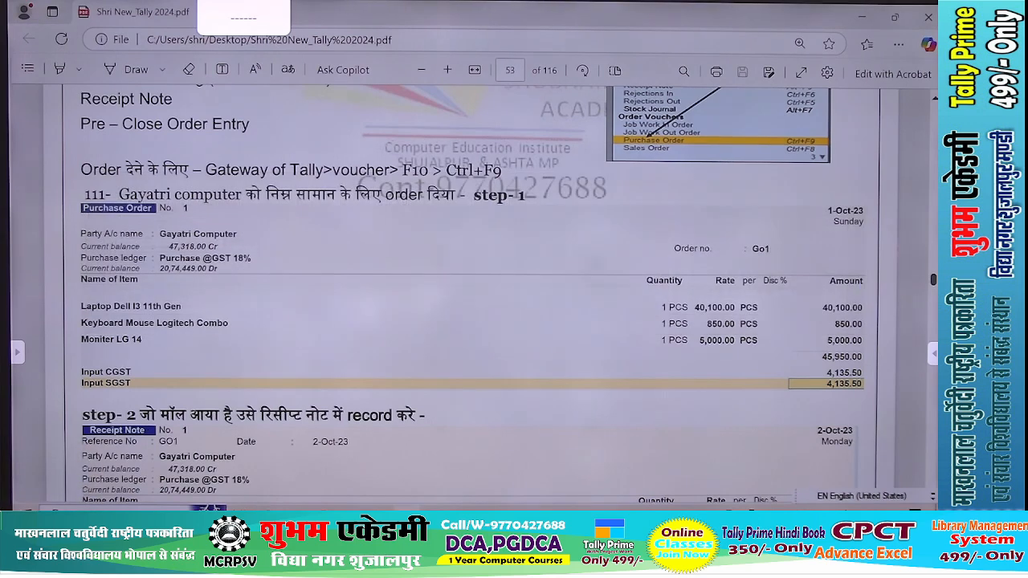
# Switch back to TallyPrime and open a new purchase voucher with the voucher class Not Applicable
pyautogui.hotkey('alt', 'Tab')
pyautogui.hotkey('alt', 'Tab')
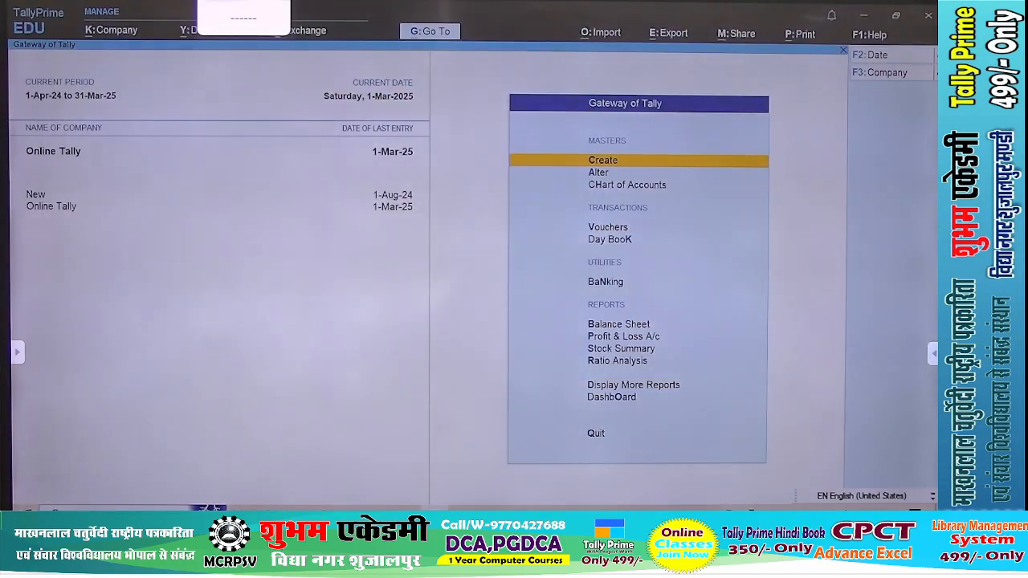
pyautogui.press('v')
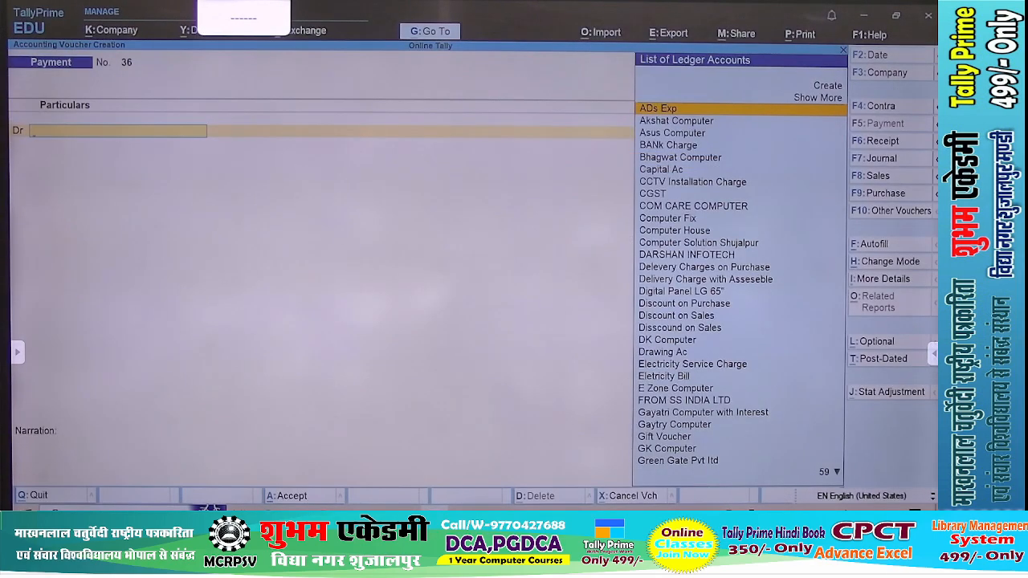
pyautogui.press('F9')
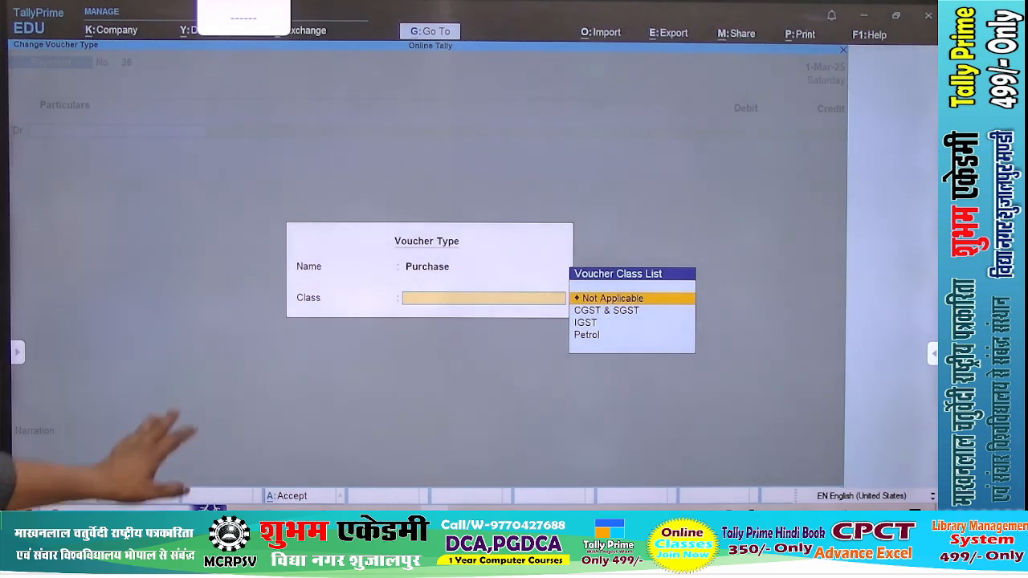
pyautogui.press('Return')
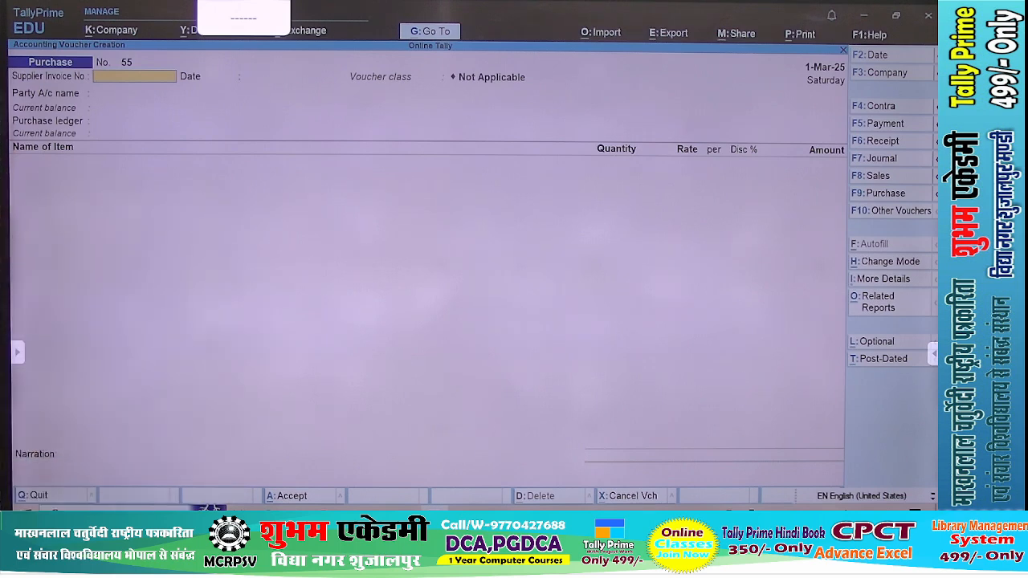
# Open the list of other voucher types and show the inactive ones as well
pyautogui.press('F10')
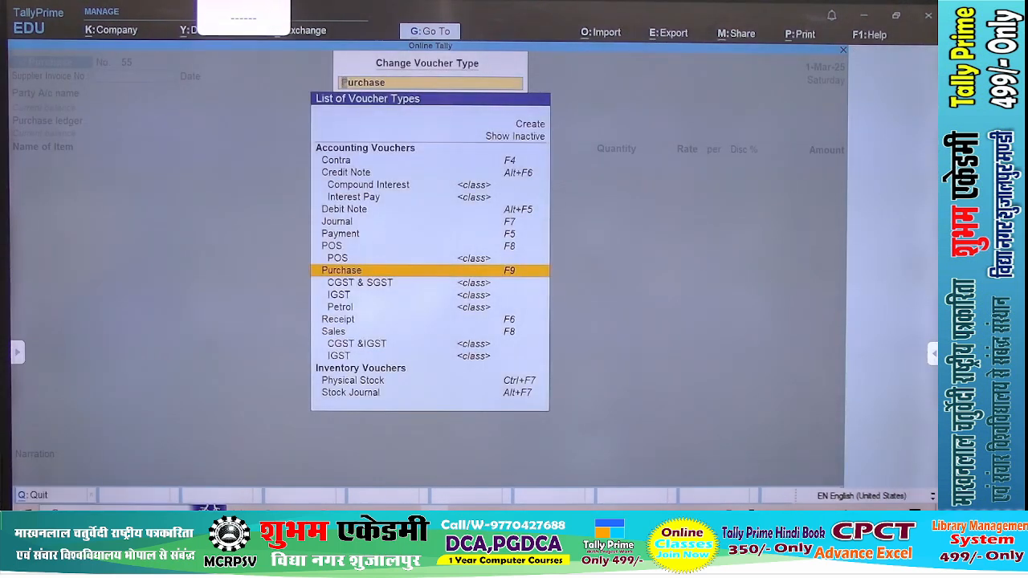
pyautogui.press('Up')
pyautogui.press('Up')
pyautogui.press('Up')
pyautogui.press('Up')
pyautogui.press('Up')
pyautogui.press('Up')
pyautogui.press('Up')
pyautogui.press('Up')
pyautogui.press('Up')
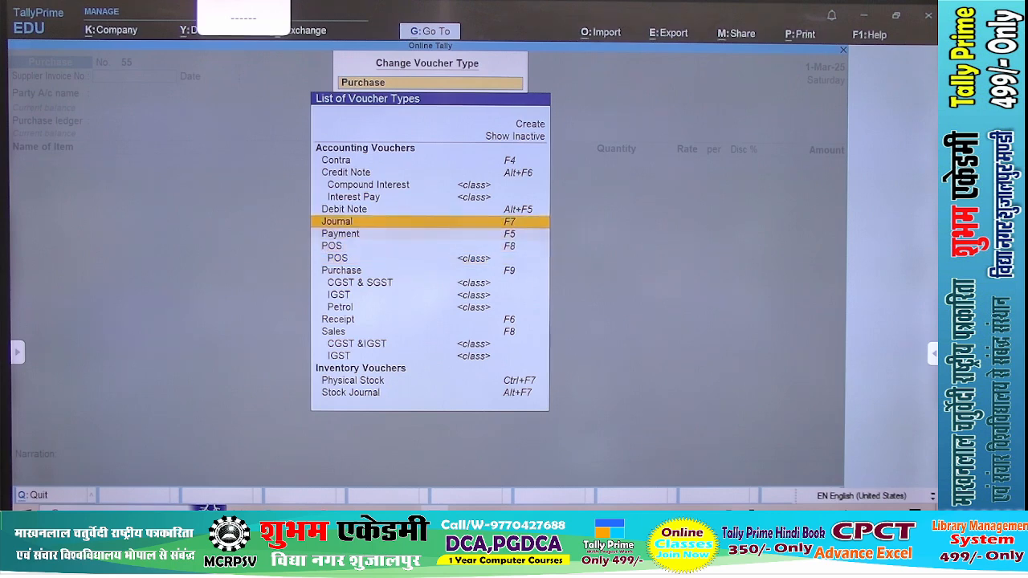
pyautogui.press('Up')
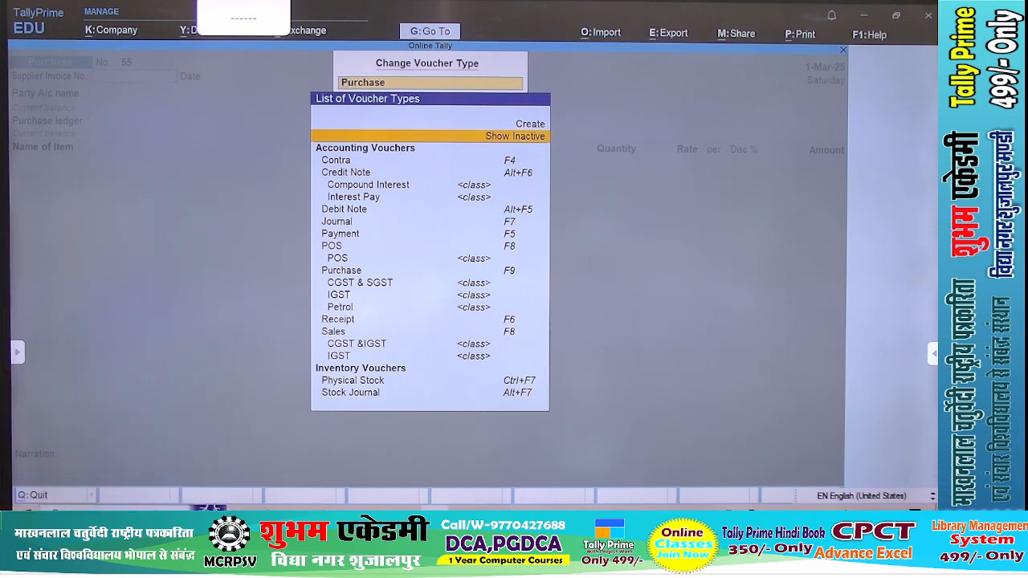
pyautogui.press('Return')
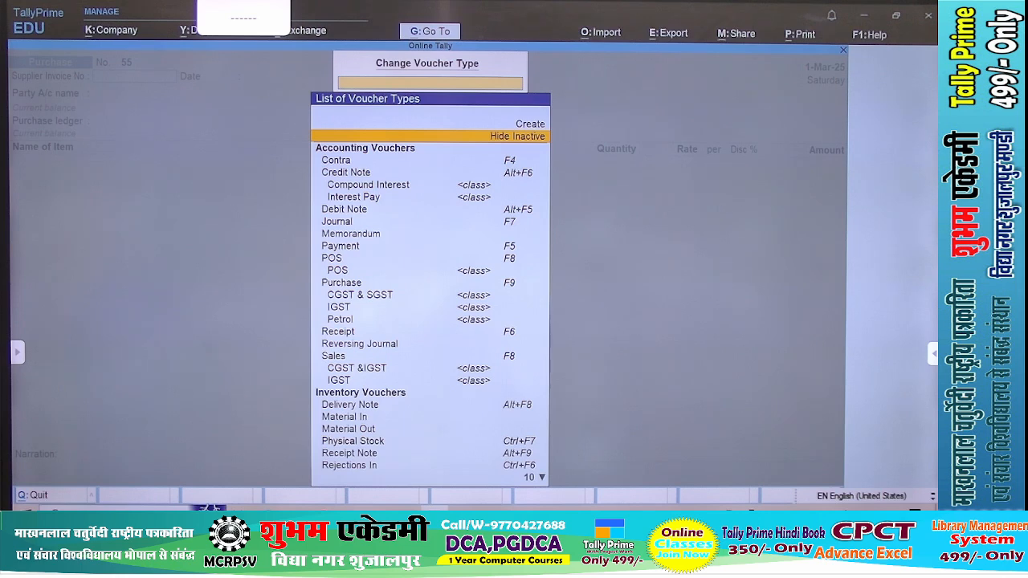
# Change the voucher type to Purchase Order and activate that voucher type
pyautogui.press('Down')
pyautogui.press('Down')
pyautogui.press('Down')
pyautogui.press('Down')
pyautogui.press('Down')
pyautogui.press('Down')
pyautogui.press('Down')
pyautogui.press('Down')
pyautogui.press('Down')
pyautogui.press('Down')
pyautogui.press('Down')
pyautogui.press('Down')
pyautogui.press('Down')
pyautogui.press('Down')
pyautogui.press('Down')
pyautogui.press('Down')
pyautogui.press('Down')
pyautogui.press('Down')
pyautogui.press('Down')
pyautogui.press('Down')
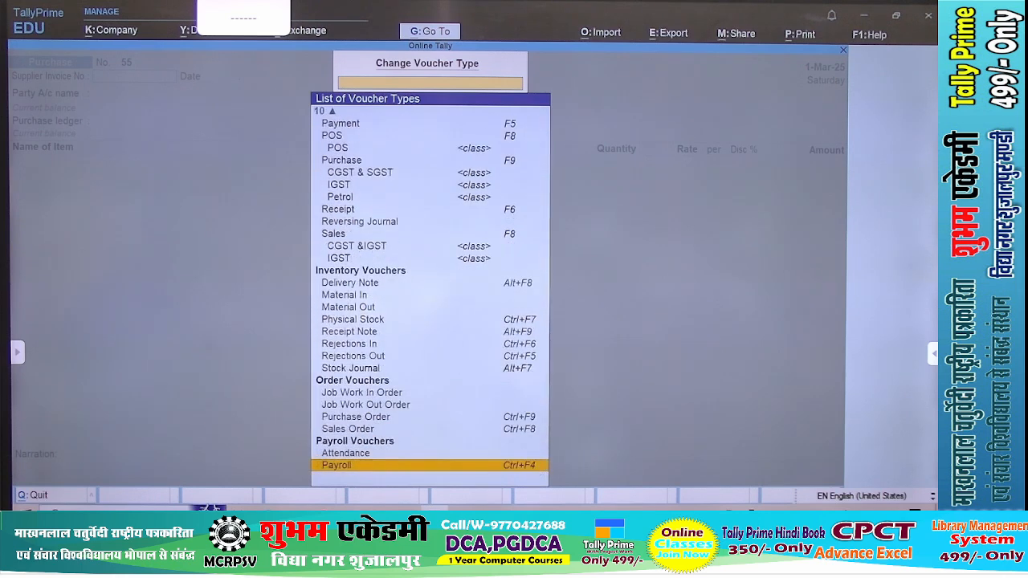
pyautogui.press('Up')
pyautogui.press('Up')
pyautogui.press('Up')
pyautogui.press('Up')
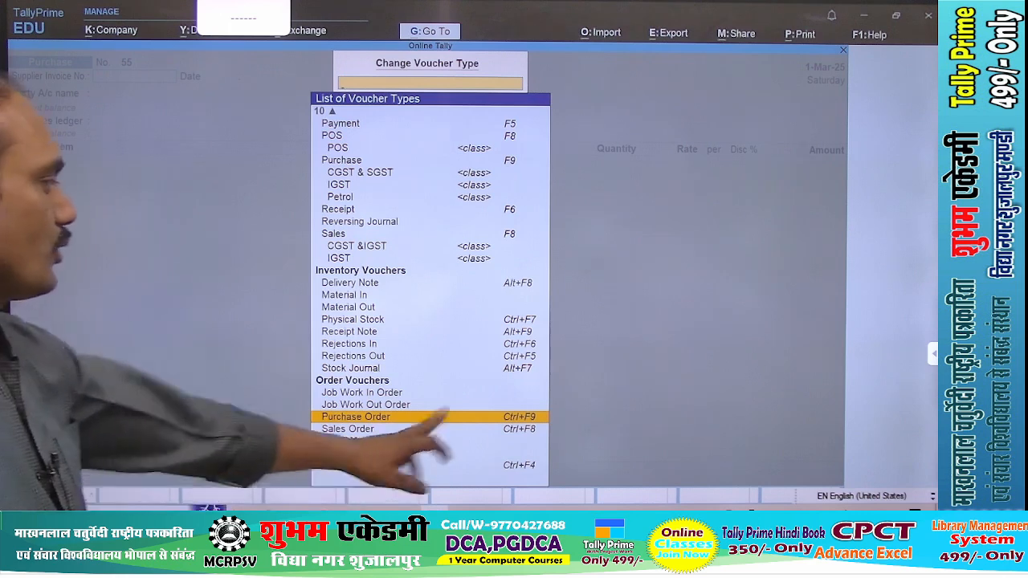
pyautogui.press('Return')
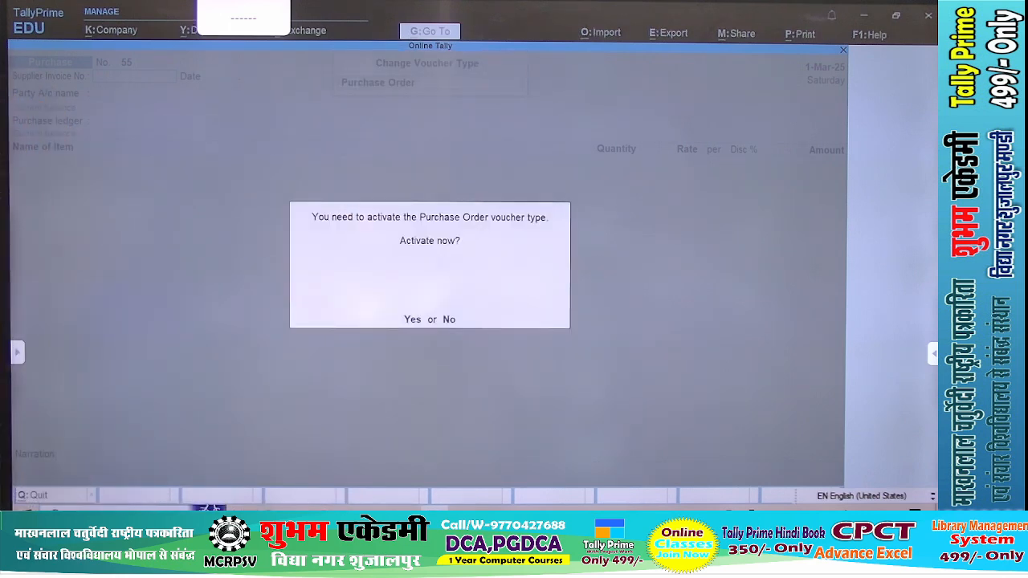
pyautogui.press('y')
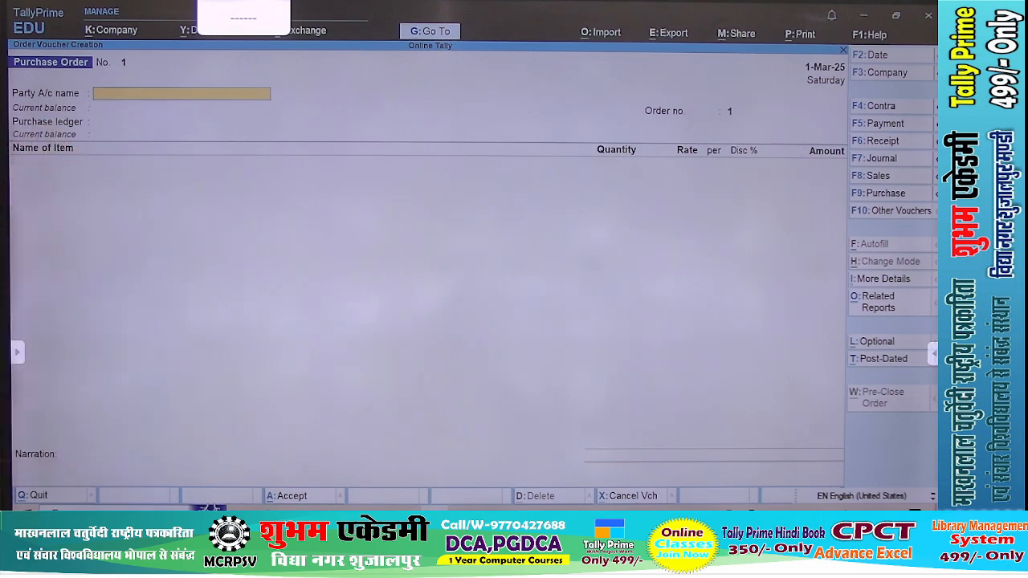
# Set the party account of the purchase order to Gaytry Computer and accept its party details
pyautogui.write('Ga')
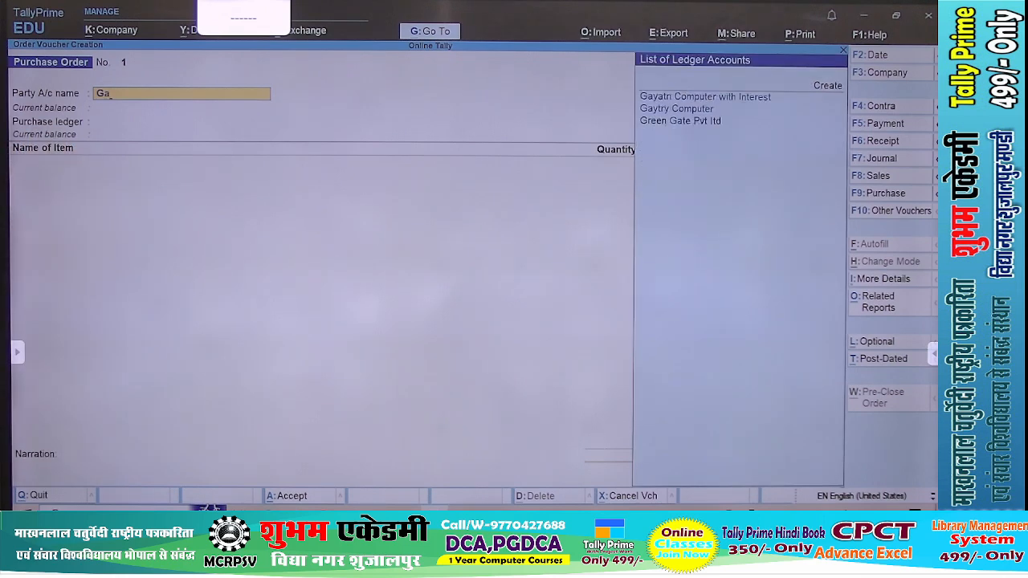
pyautogui.press('Down')
pyautogui.press('Return')
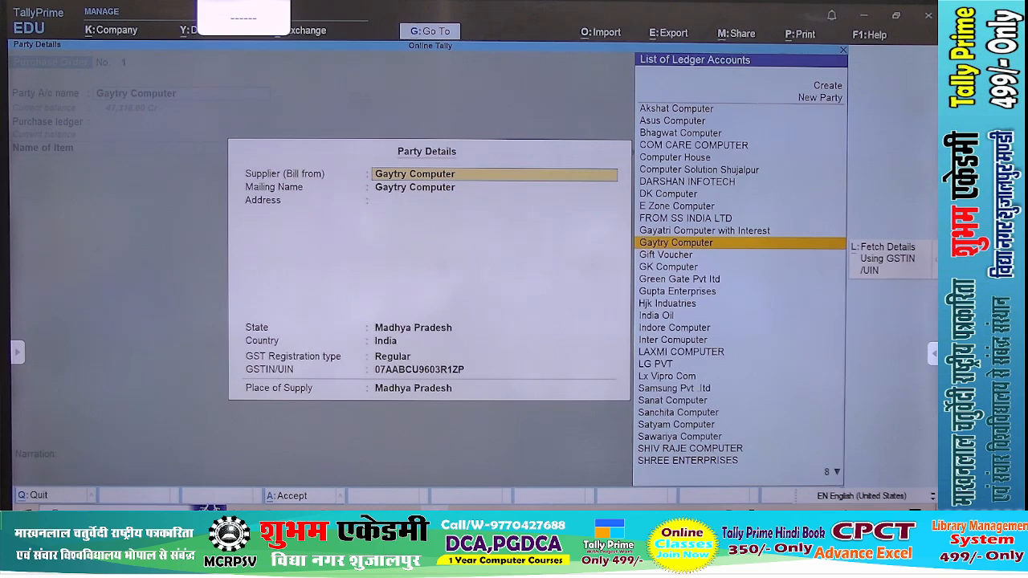
pyautogui.hotkey('ctrl', 'a')
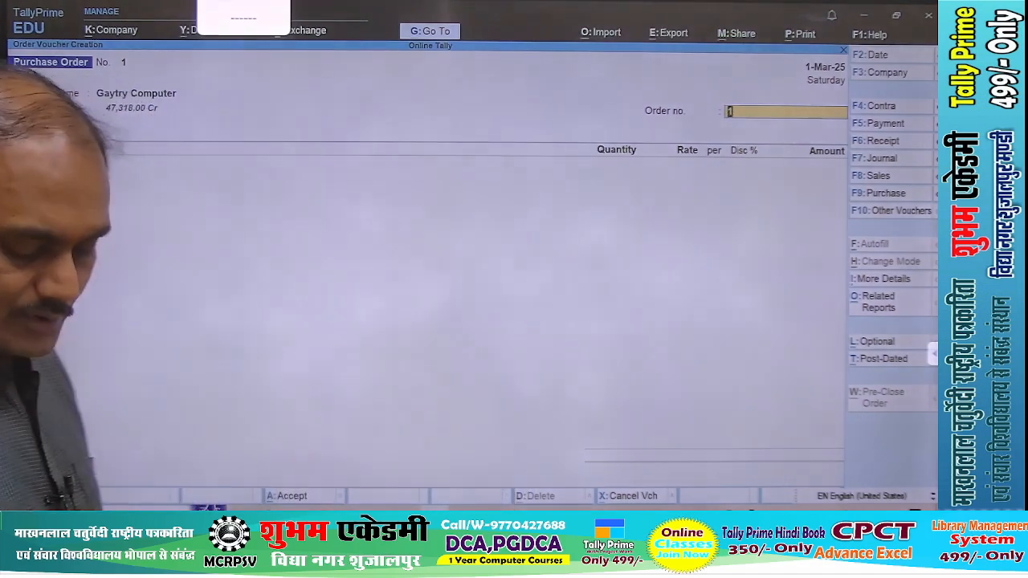
# Set the order number of the purchase order to G1
pyautogui.write('gm')
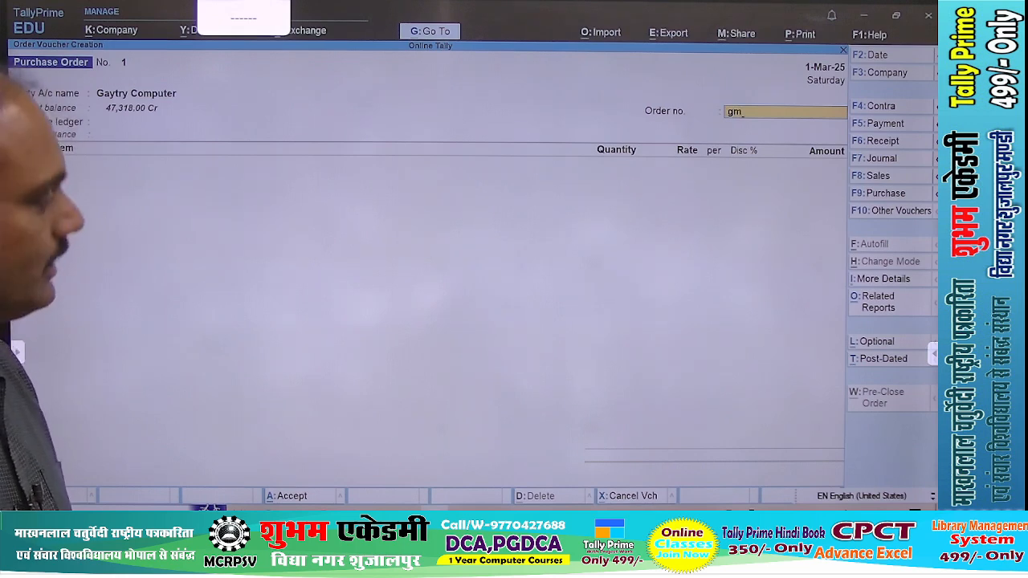
pyautogui.press('BackSpace')
pyautogui.press('BackSpace')
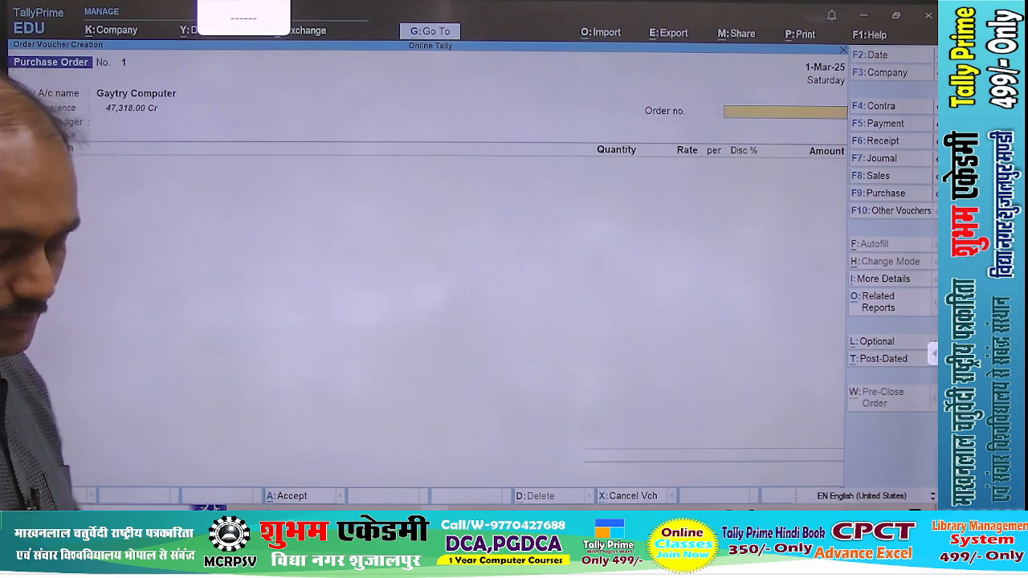
pyautogui.write('G1')
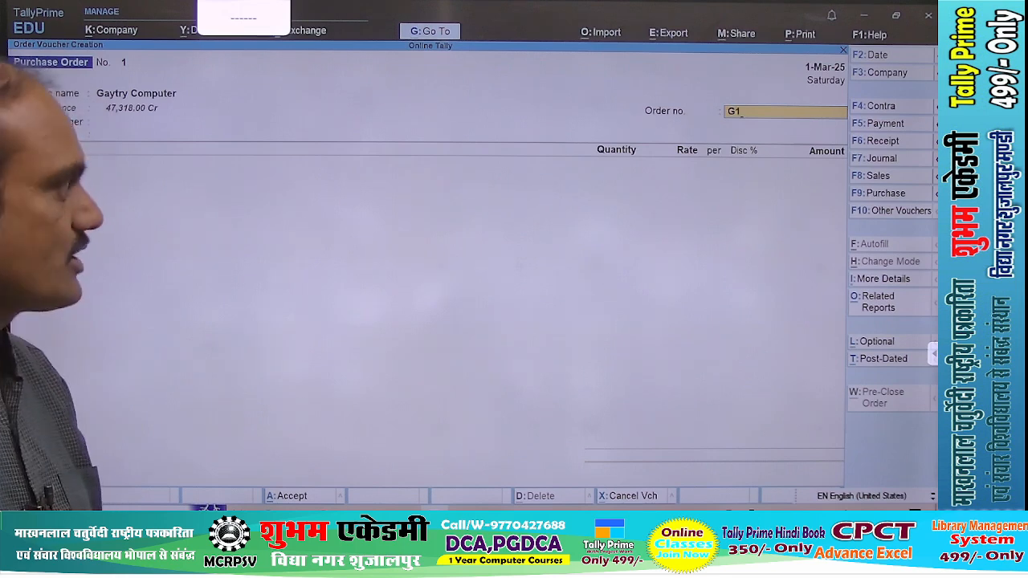
pyautogui.press('Return')
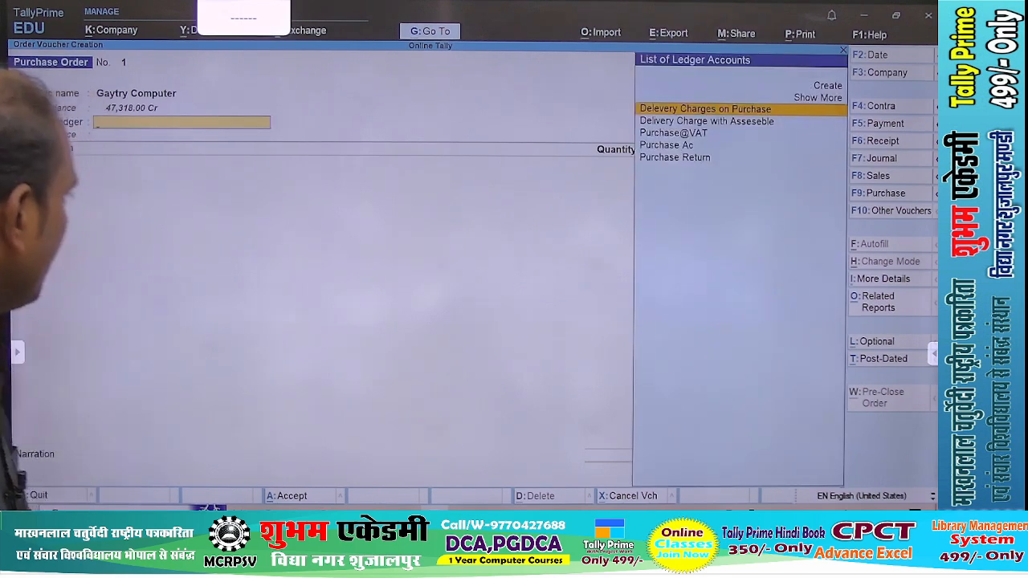
# Choose Purchase Ac as the purchase ledger of the order
pyautogui.press('Down')
pyautogui.press('Down')
pyautogui.press('Down')
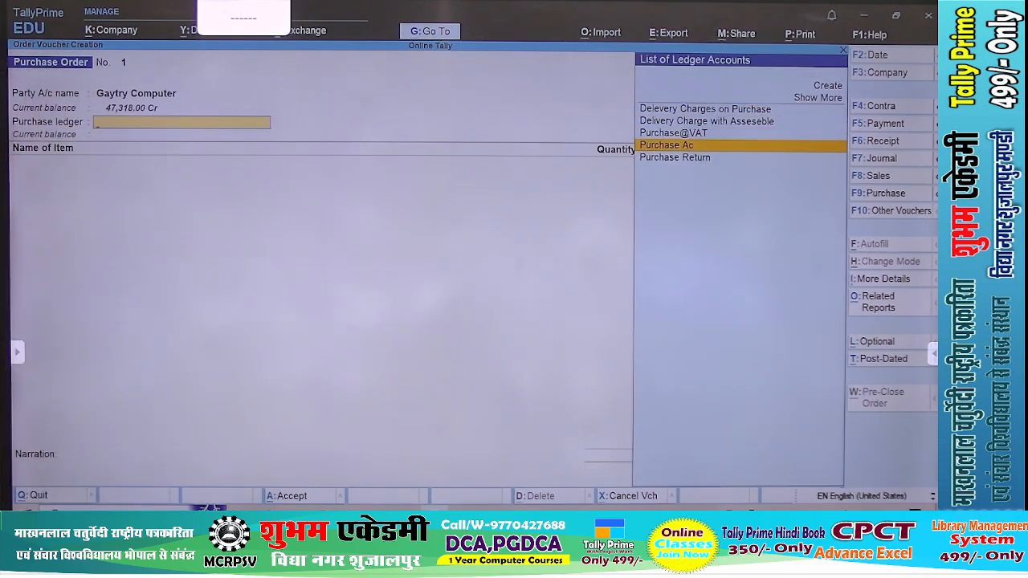
pyautogui.press('Up')
pyautogui.press('Return')
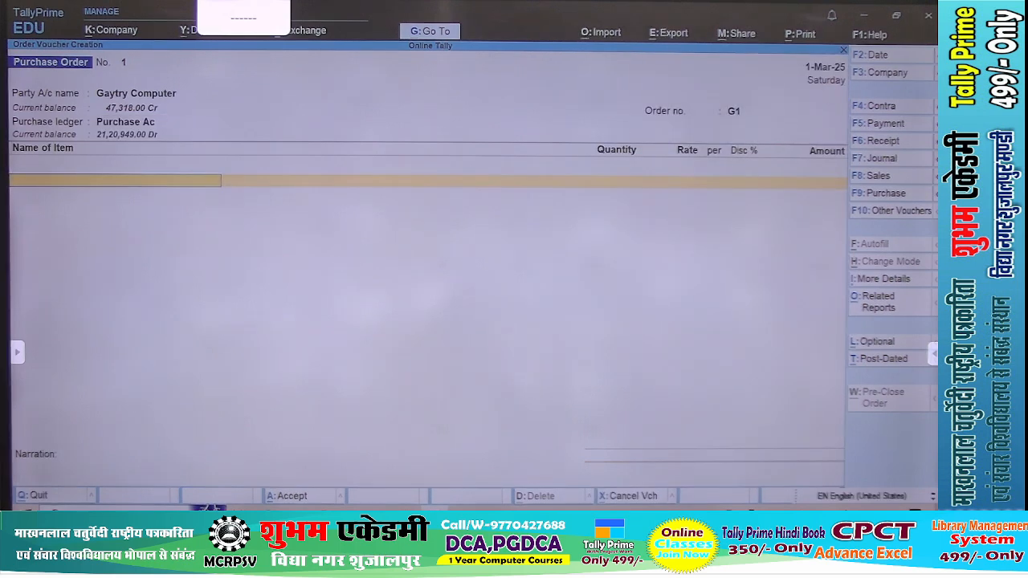
# Check the items in the PDF's purchase order example and choose Laptop Dell 11 Gen as the order's first item
pyautogui.write('La')
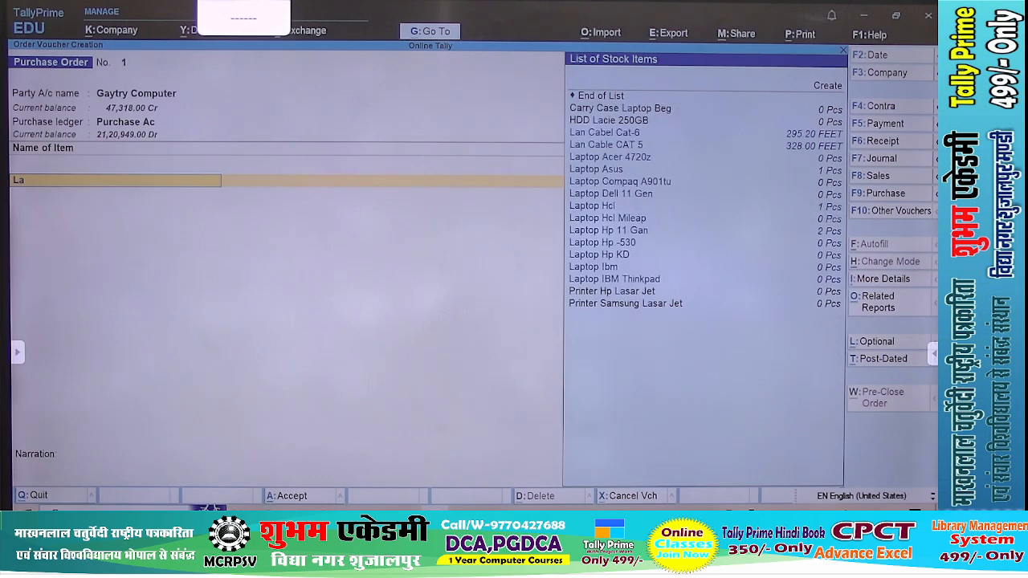
pyautogui.hotkey('alt', 'Tab')
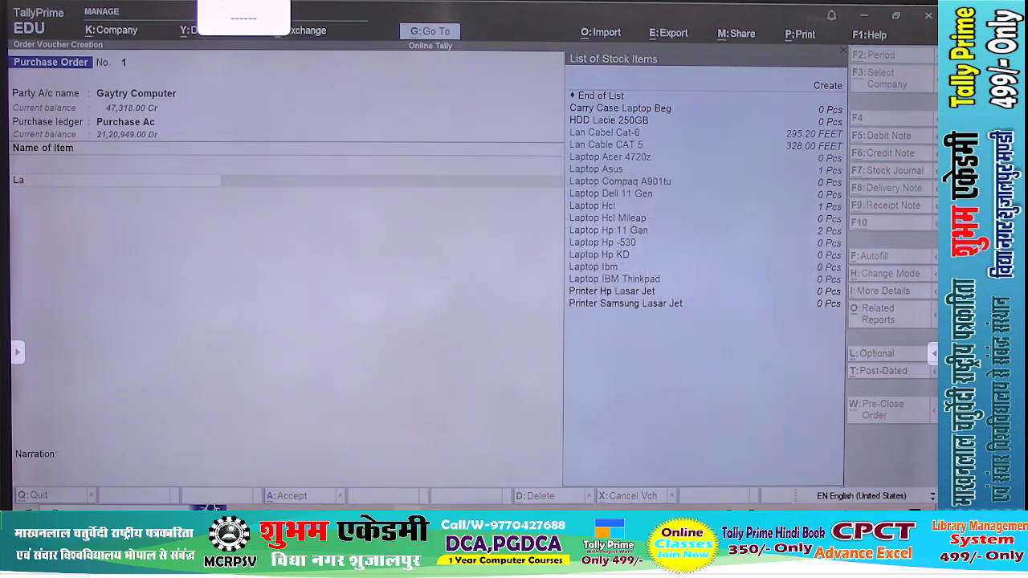
pyautogui.hotkey('alt', 'Tab')
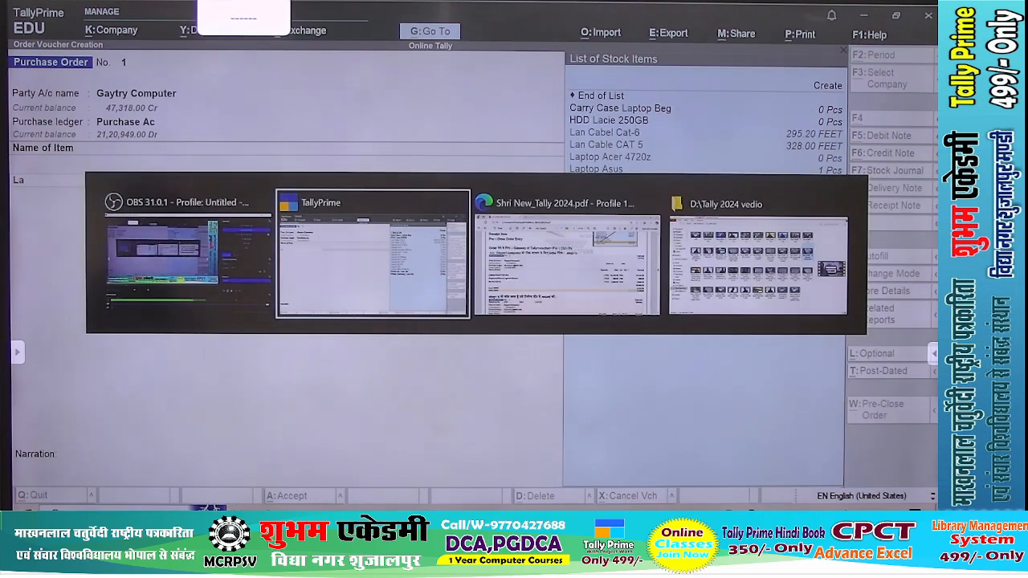
pyautogui.hotkey('alt', 'Tab')
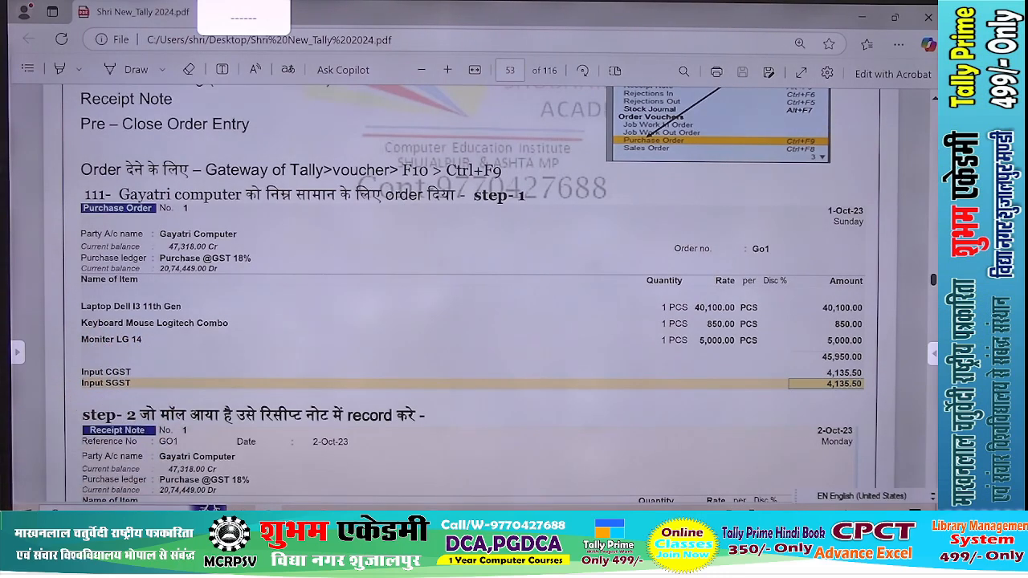
pyautogui.hotkey('alt', 'Tab')
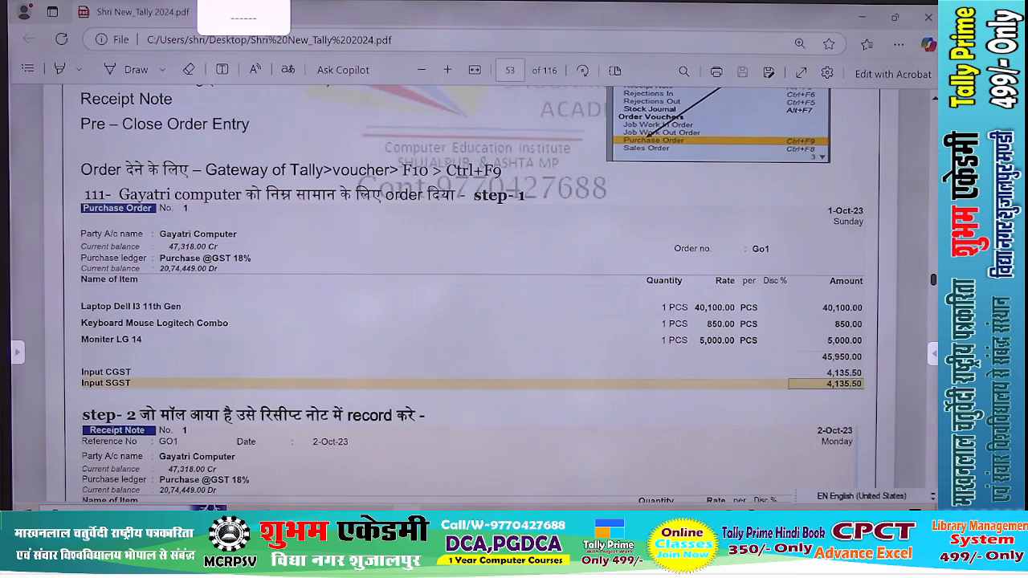
pyautogui.hotkey('alt', 'Tab')
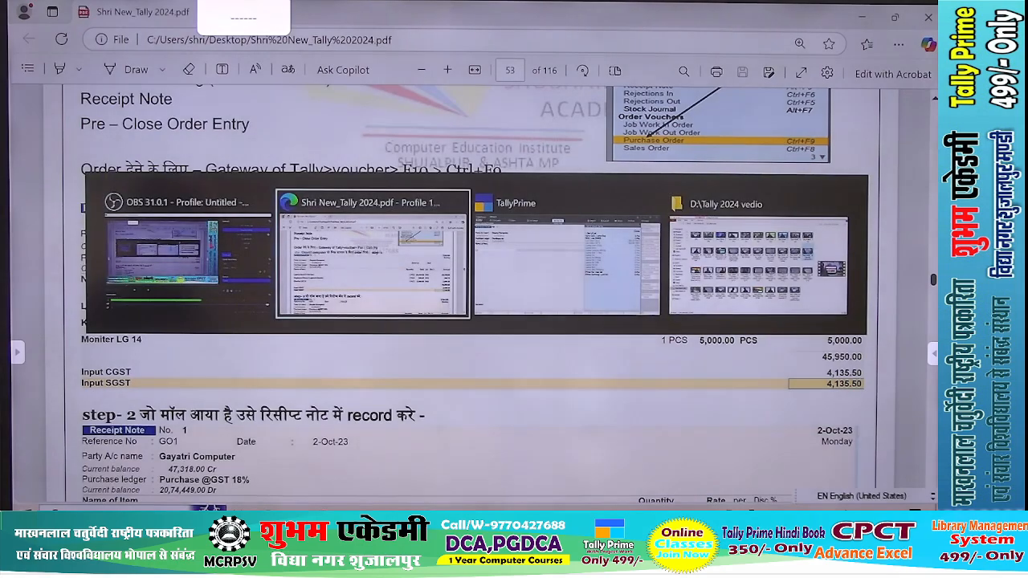
pyautogui.hotkey('alt', 'Tab')
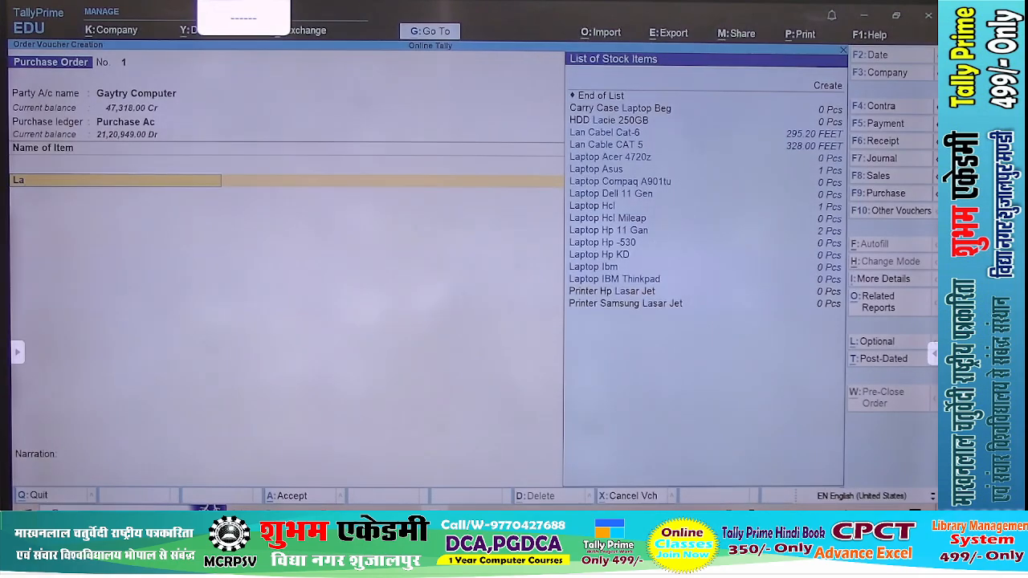
pyautogui.press('Down')
pyautogui.press('Down')
pyautogui.press('Down')
pyautogui.press('Down')
pyautogui.press('Down')
pyautogui.press('Down')
pyautogui.press('Down')
pyautogui.press('Down')
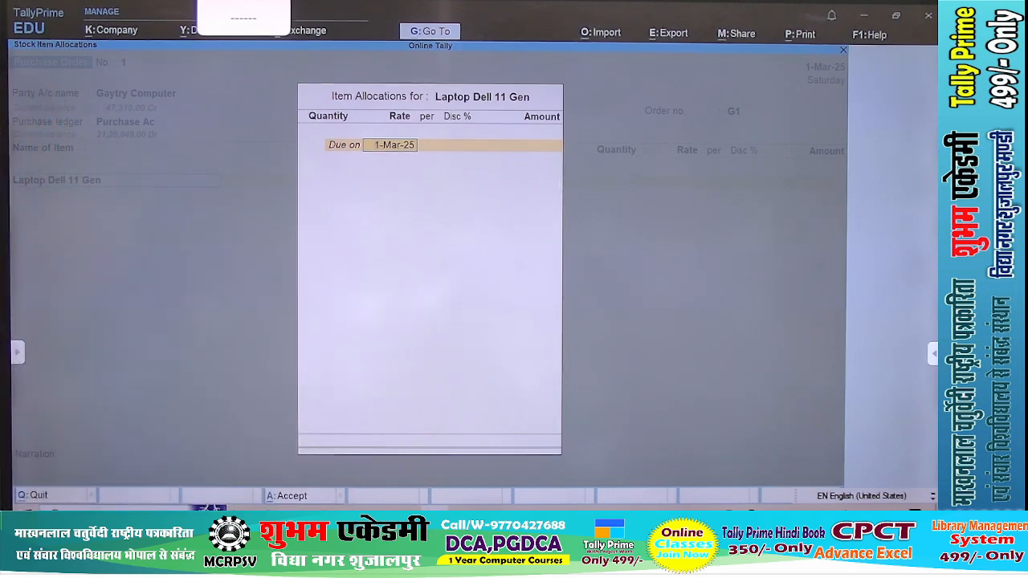
# Set the due date of the Laptop Dell 11 Gen allocation to 2-03-2025
pyautogui.write('03-')
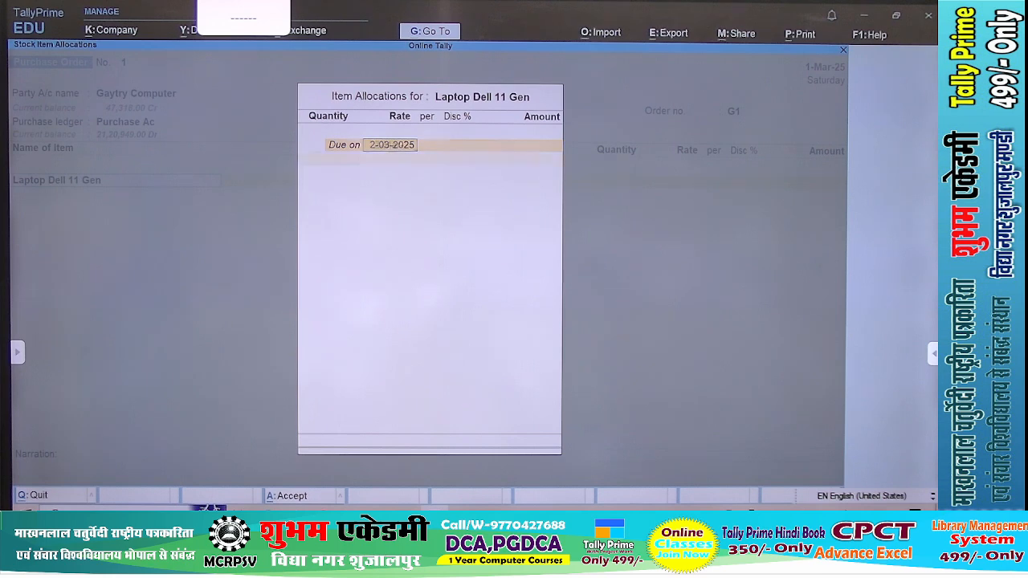
pyautogui.write('2025')
pyautogui.press('Return')
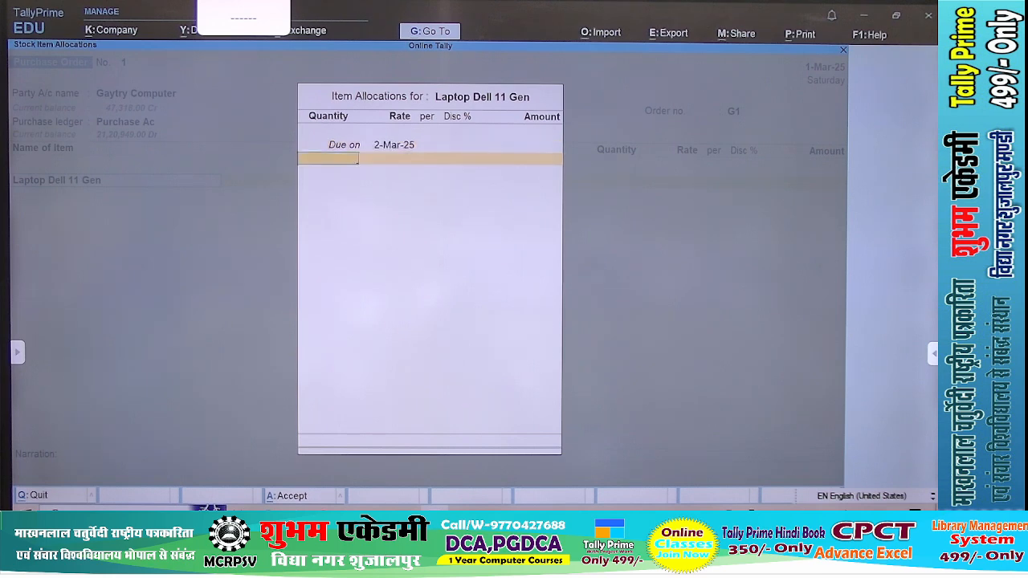
# Check the laptop's price in the PDF, then allocate 1 Pcs of Laptop Dell 11 Gen at a rate of 40,100 and accept the line
pyautogui.hotkey('alt', 'Tab')
pyautogui.hotkey('alt', 'Tab')
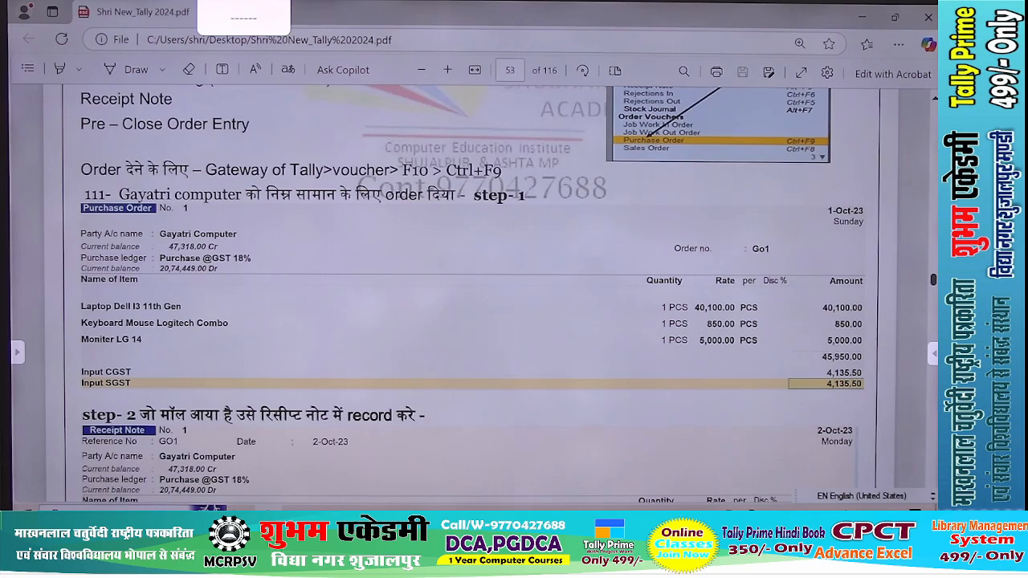
pyautogui.hotkey('alt', 'Tab')
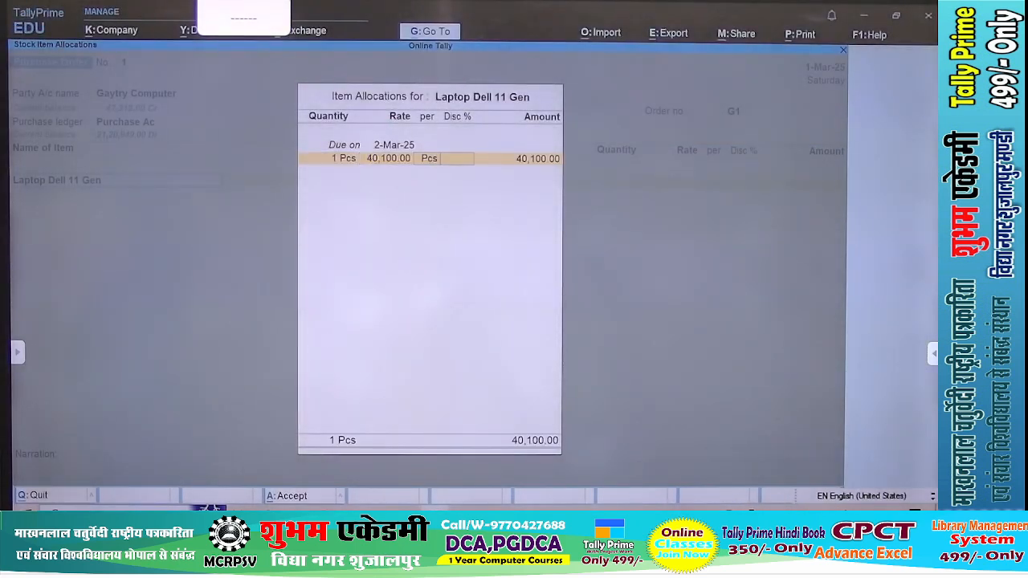
pyautogui.press('Return')
pyautogui.press('Return')
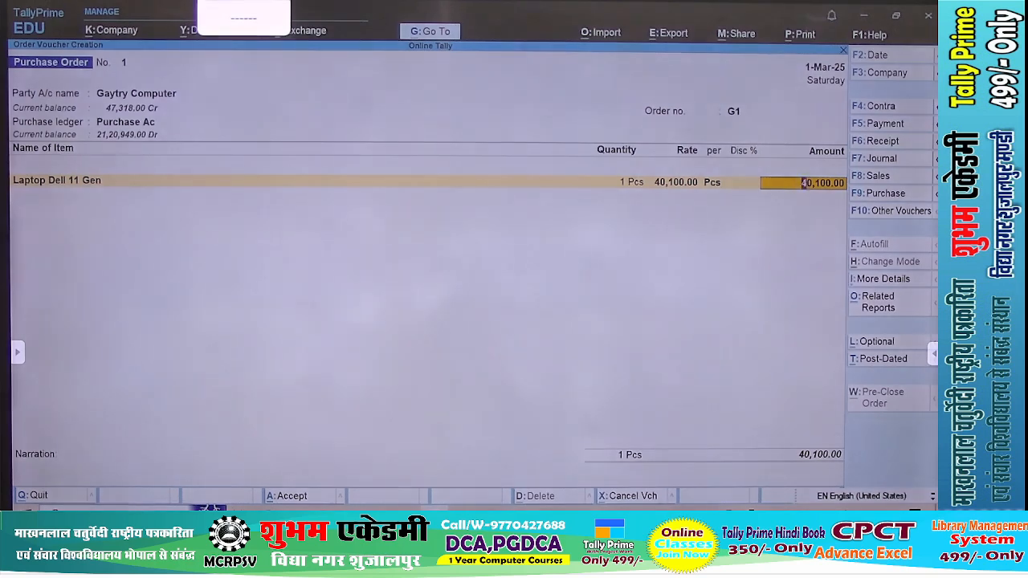
pyautogui.press('Return')
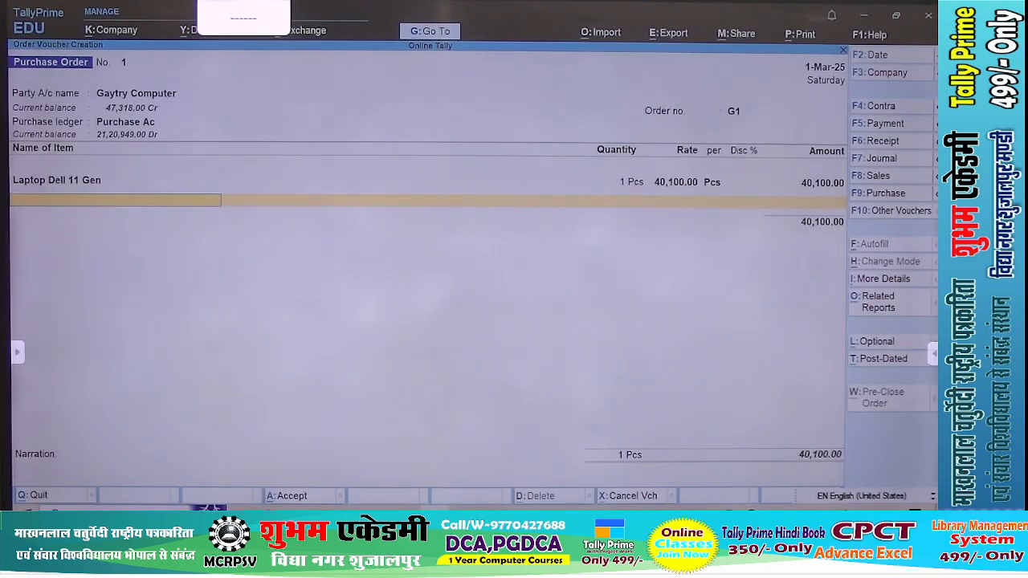
# Choose Keybord Mause Logitak Combo as the second item of the order
pyautogui.write('Key')
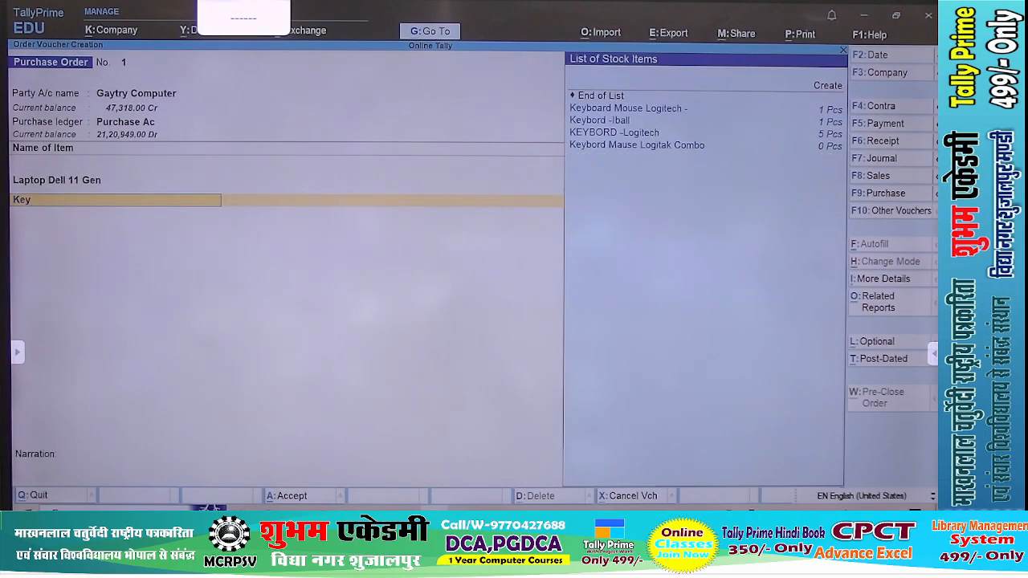
pyautogui.press('Down')
pyautogui.press('Down')
pyautogui.press('Down')
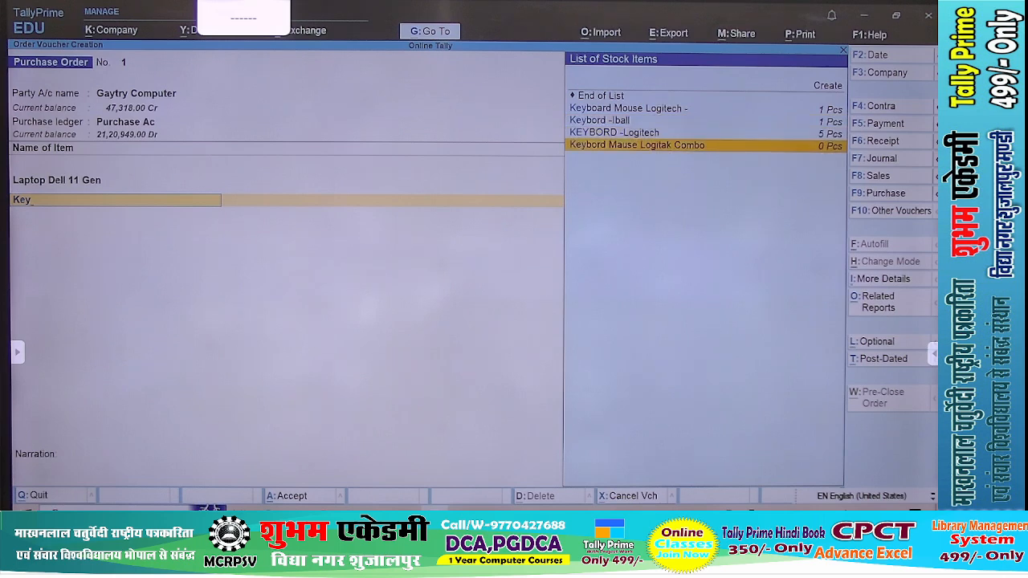
pyautogui.press('Up')
pyautogui.press('Up')
pyautogui.press('Up')
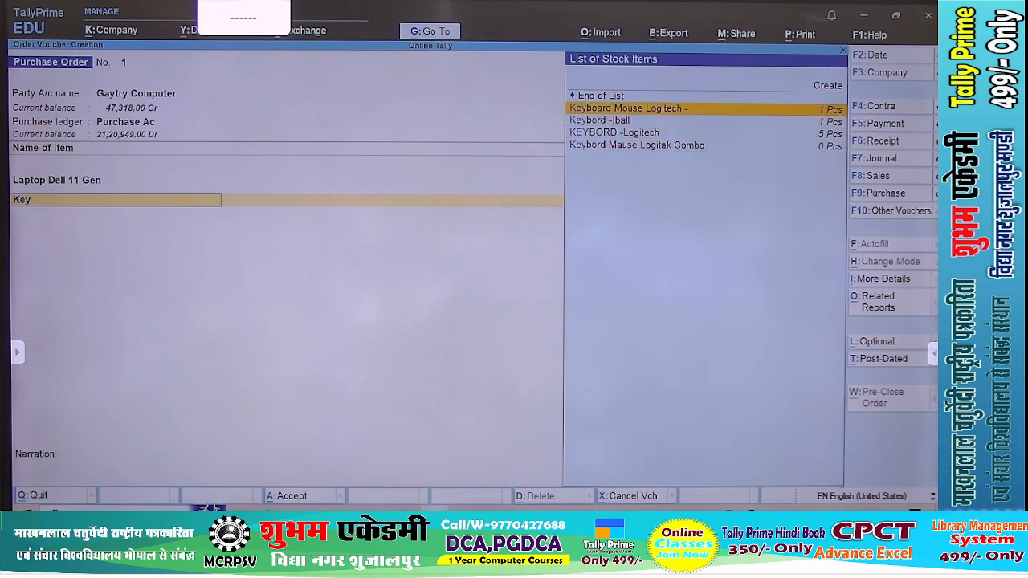
pyautogui.press('Down')
pyautogui.press('Down')
pyautogui.press('Down')
pyautogui.press('Return')
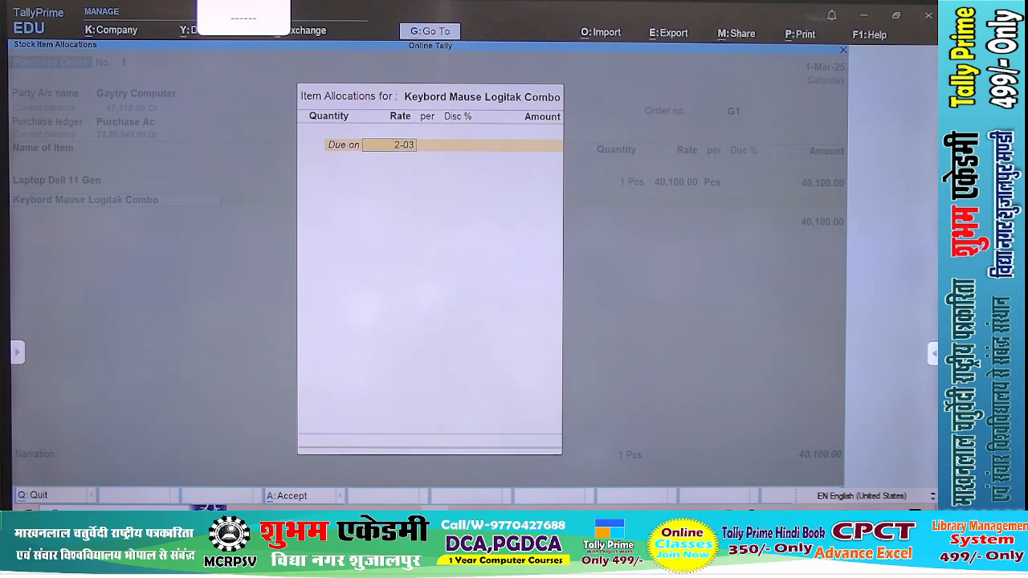
# Allocate 1 Pcs of the keyboard and mouse combo at 850, due on 2-03-2025, checking the rate against the PDF
pyautogui.write('2-03-2025')
pyautogui.press('Return')
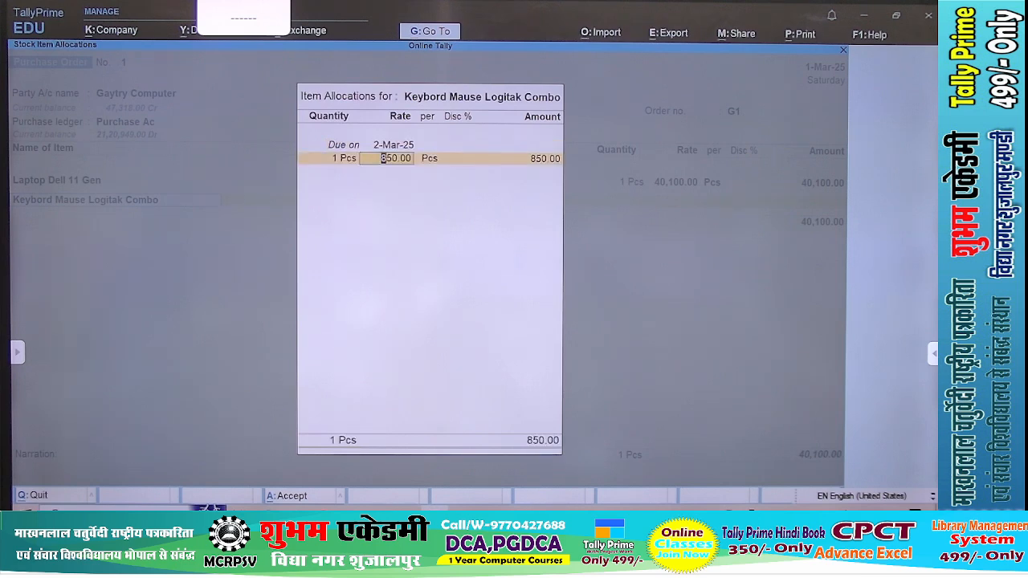
pyautogui.hotkey('alt', 'Tab')
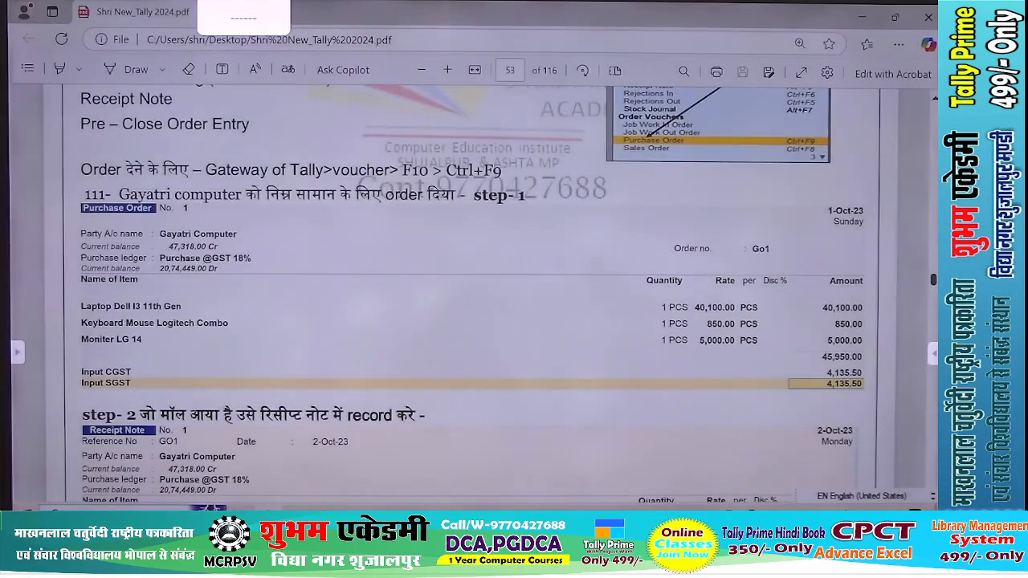
pyautogui.hotkey('alt', 'Tab')
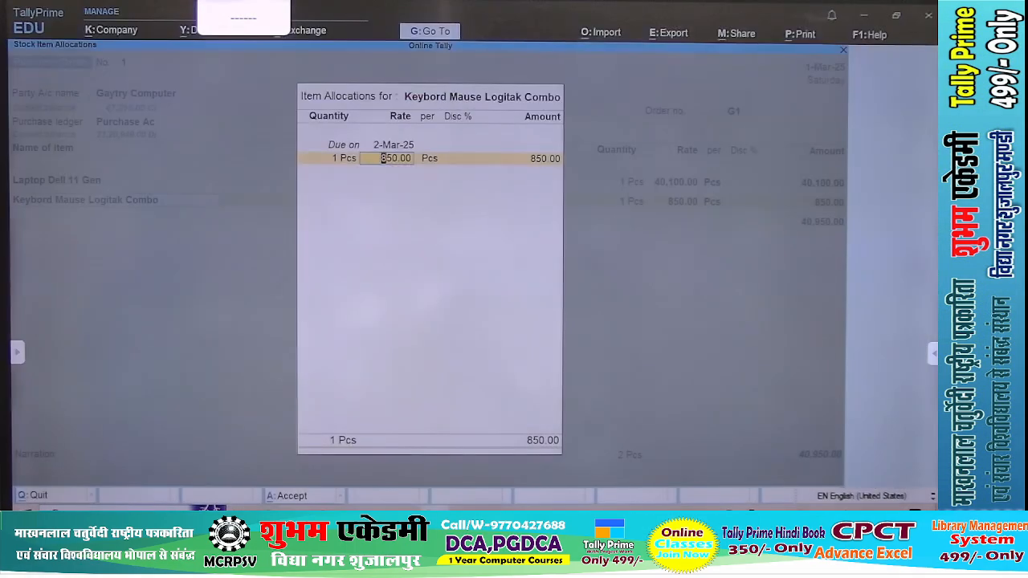
pyautogui.press('Return')
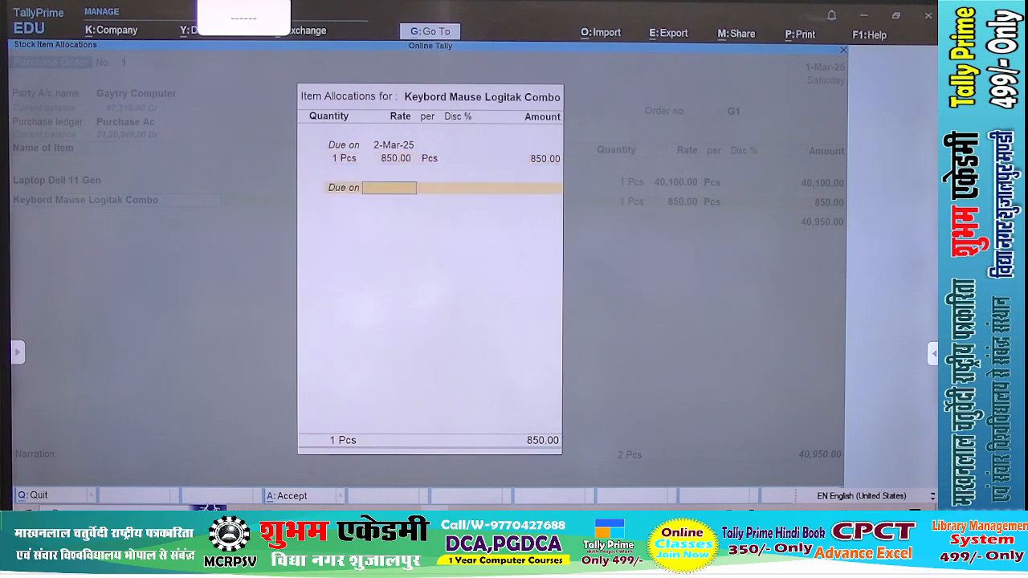
pyautogui.press('Return')
pyautogui.press('Return')
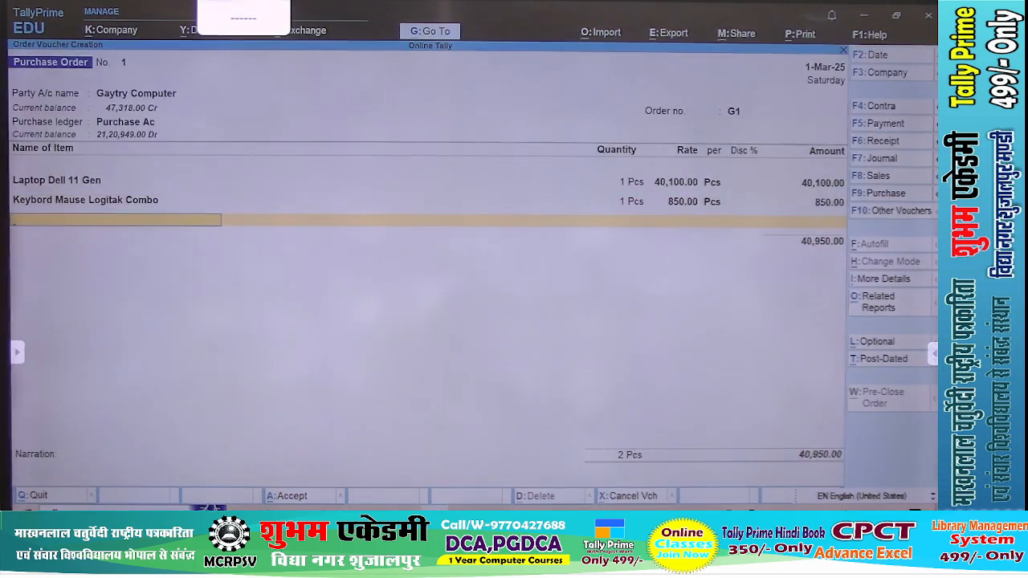
# Add Moniter Lg 14 as the third item, due on 2-Mar-25, with 1 Pcs at a rate of 5,000
pyautogui.write('Moni')
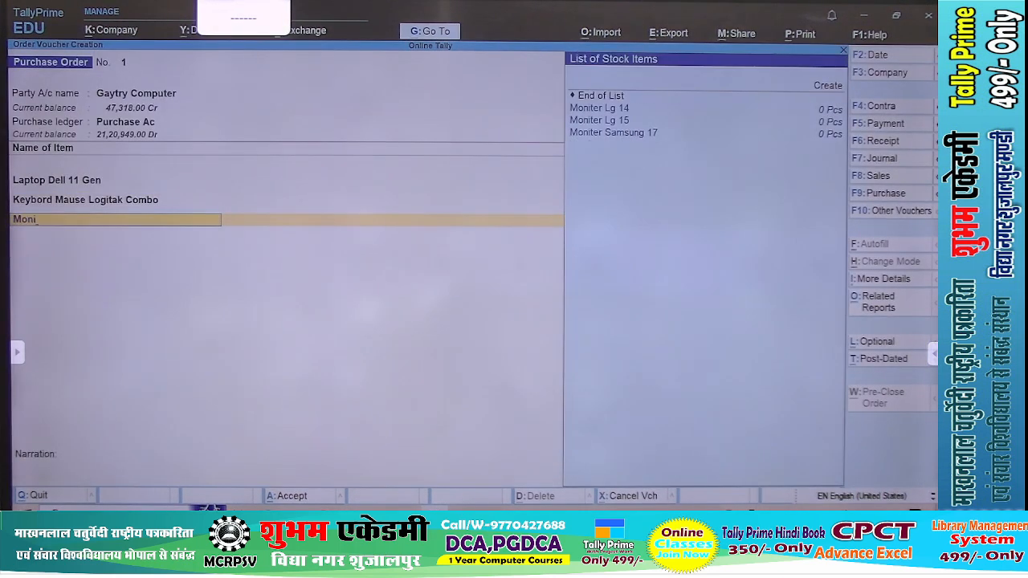
pyautogui.press('Return')
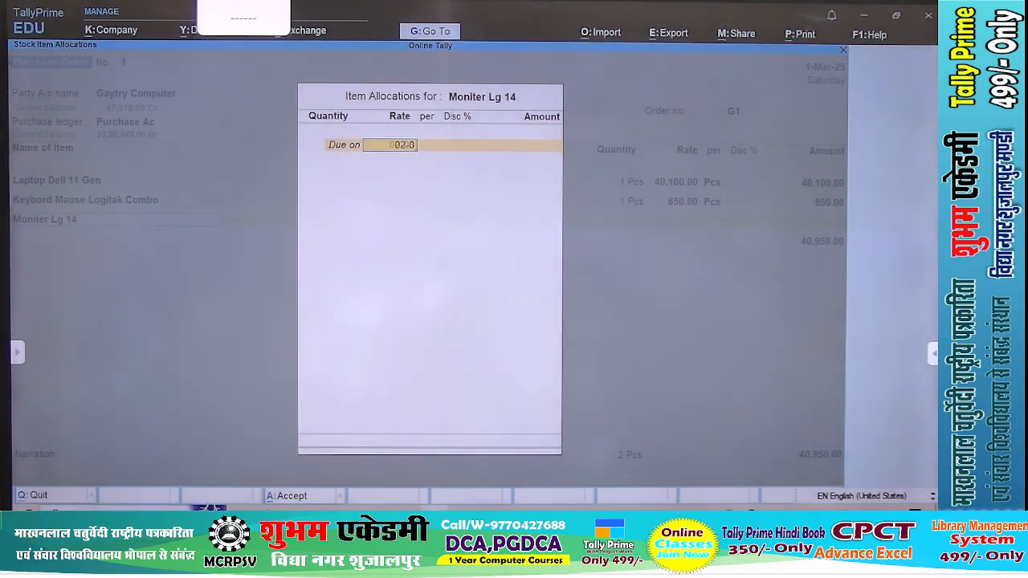
pyautogui.press('Return')
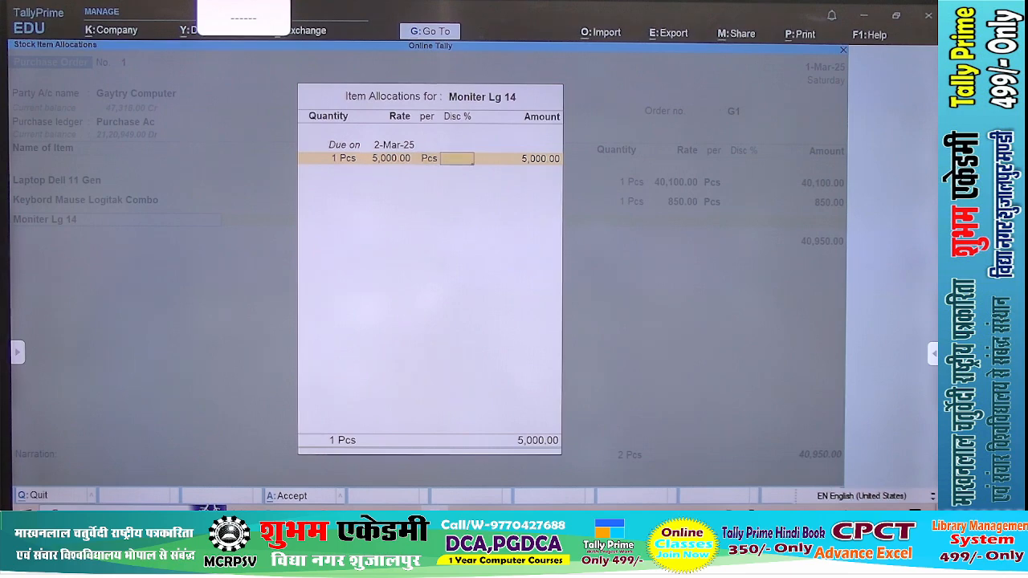
pyautogui.press('Return')
pyautogui.press('Return')
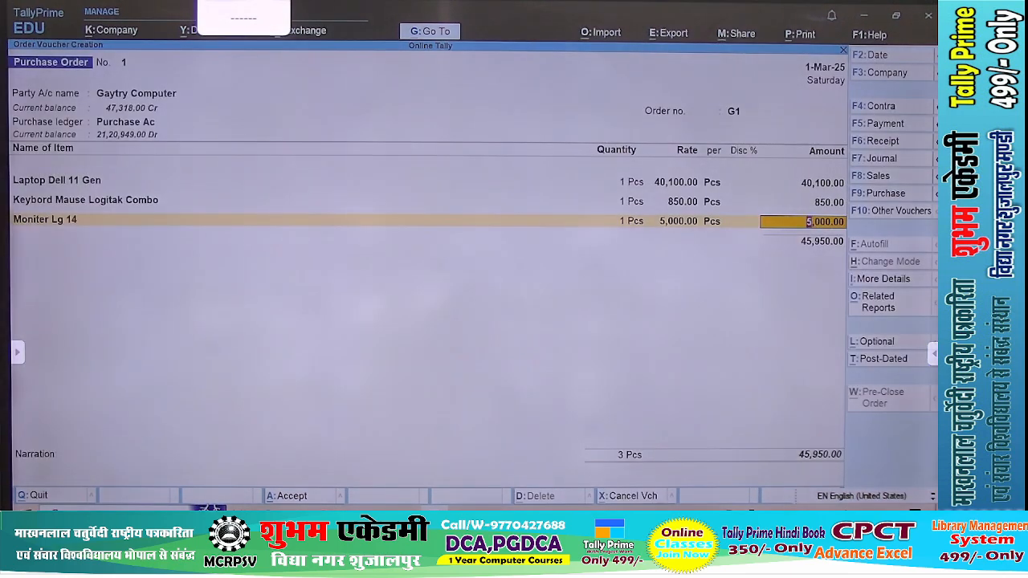
pyautogui.press('Return')
# Check the tax lines in the PDF's order example and end the order's item list
pyautogui.hotkey('alt', 'Tab')
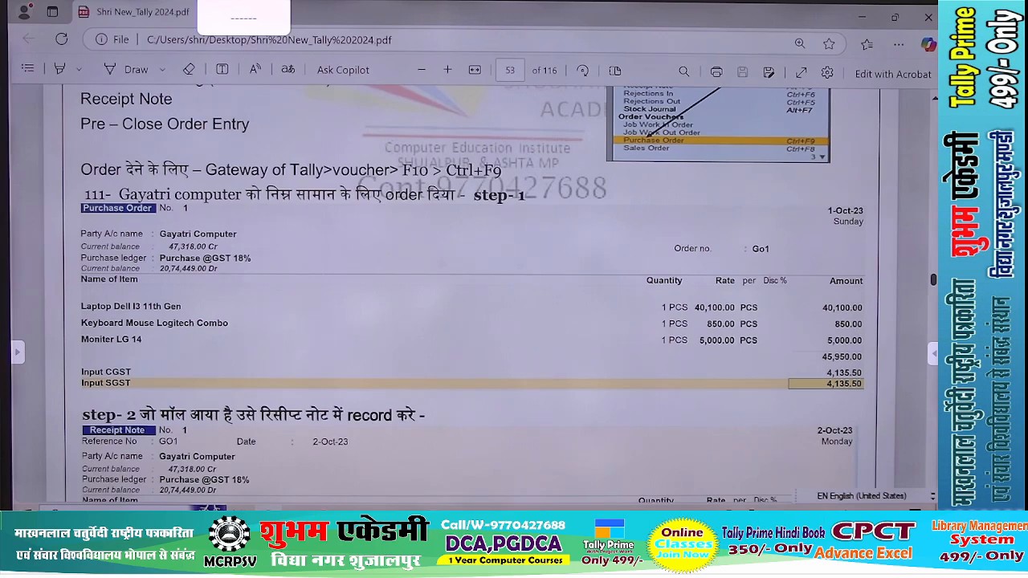
pyautogui.hotkey('alt', 'Tab')
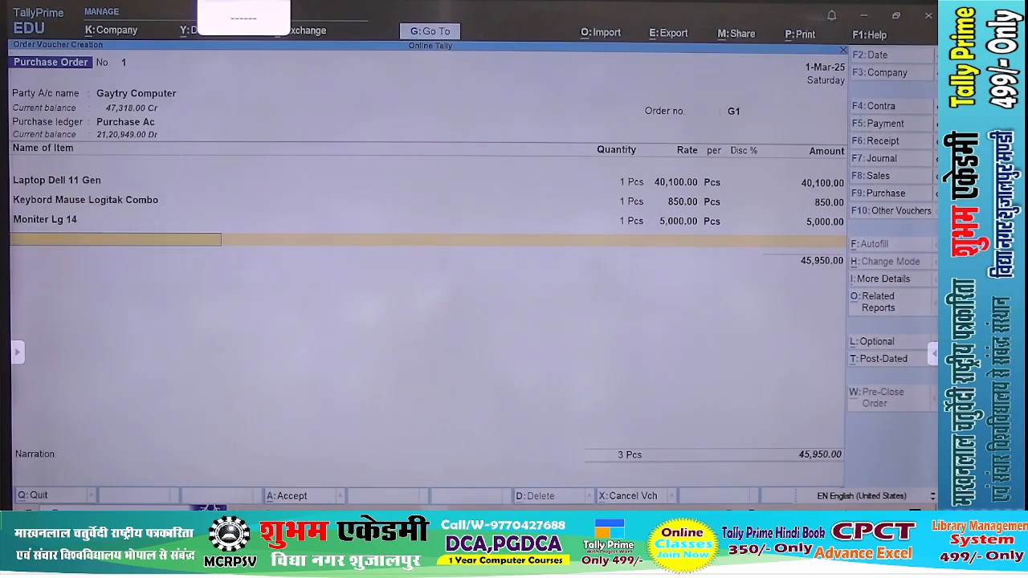
pyautogui.press('Return')
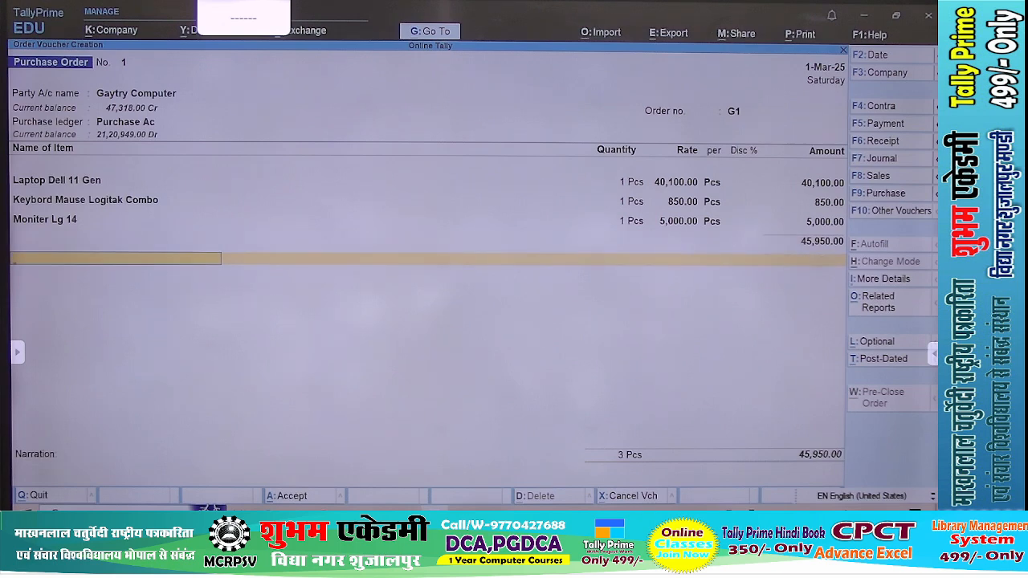
pyautogui.write('C')
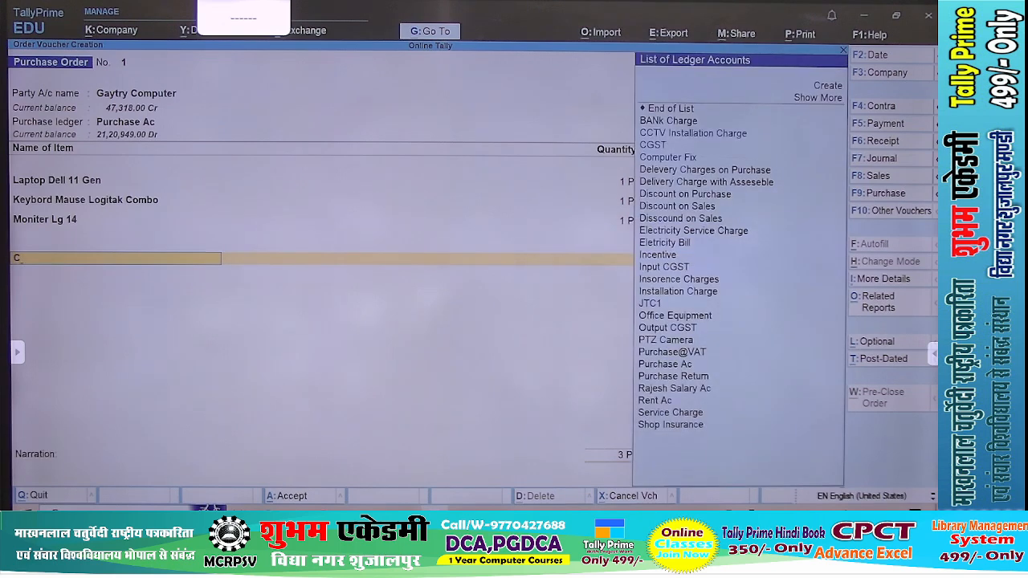
pyautogui.press('Down')
pyautogui.press('Return')
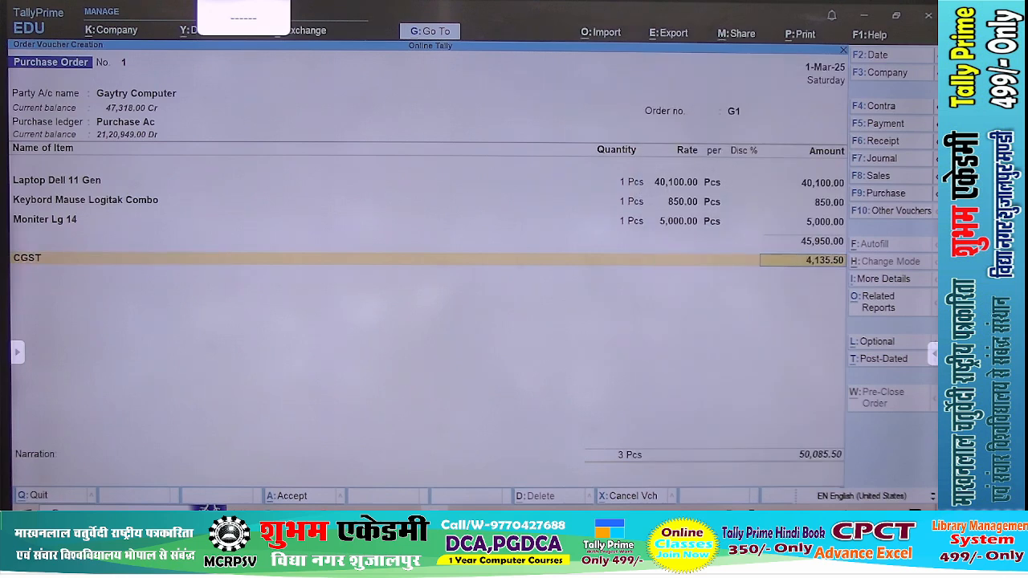
pyautogui.press('BackSpace')
# Add the Input CGST ledger below the items and accept its amount
pyautogui.write('In')
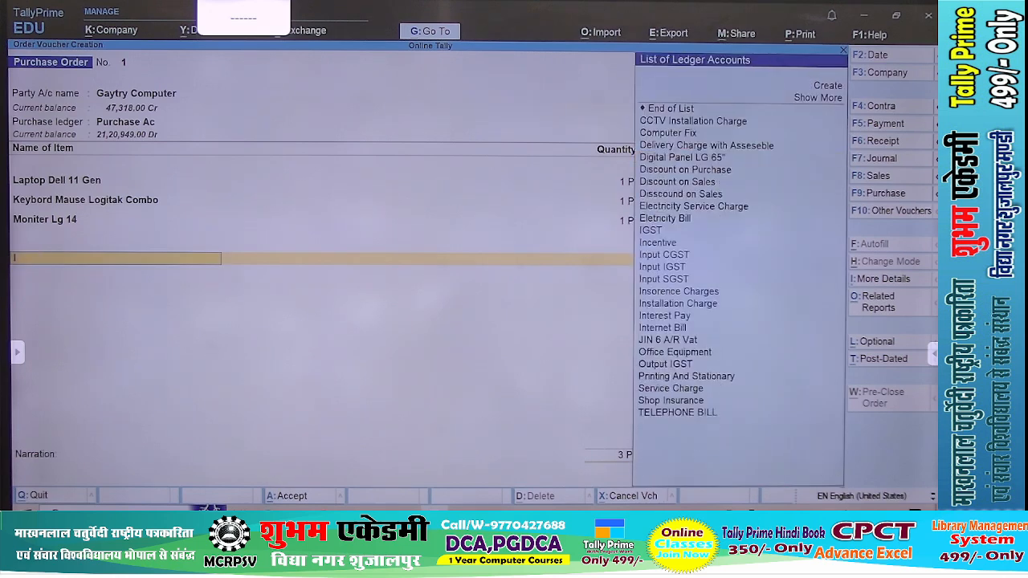
pyautogui.press('Down')
pyautogui.press('Down')
pyautogui.press('Return')
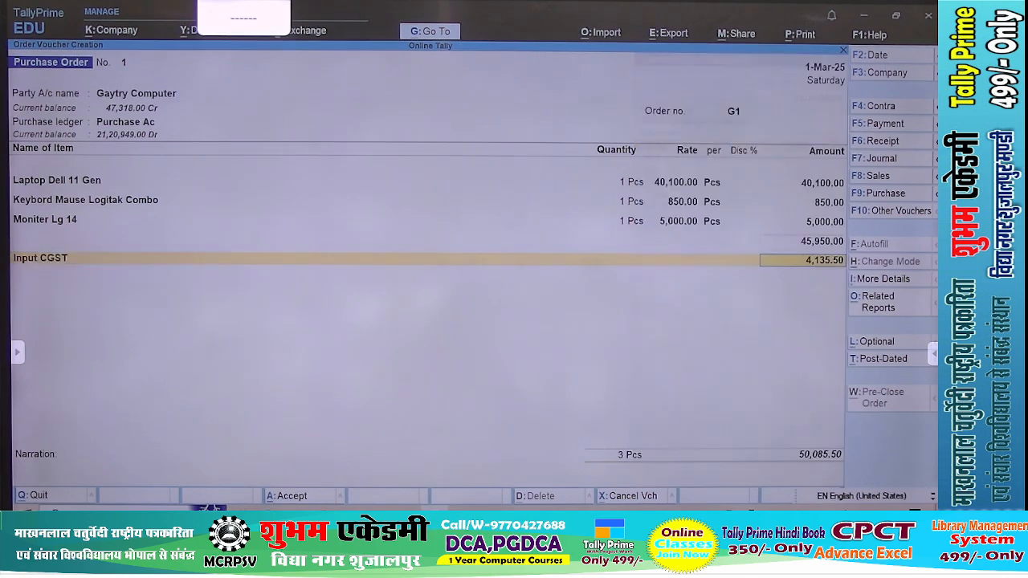
pyautogui.press('Return')
# Add the Input SGST ledger below Input CGST with its calculated amount and save the purchase order
pyautogui.write('In')
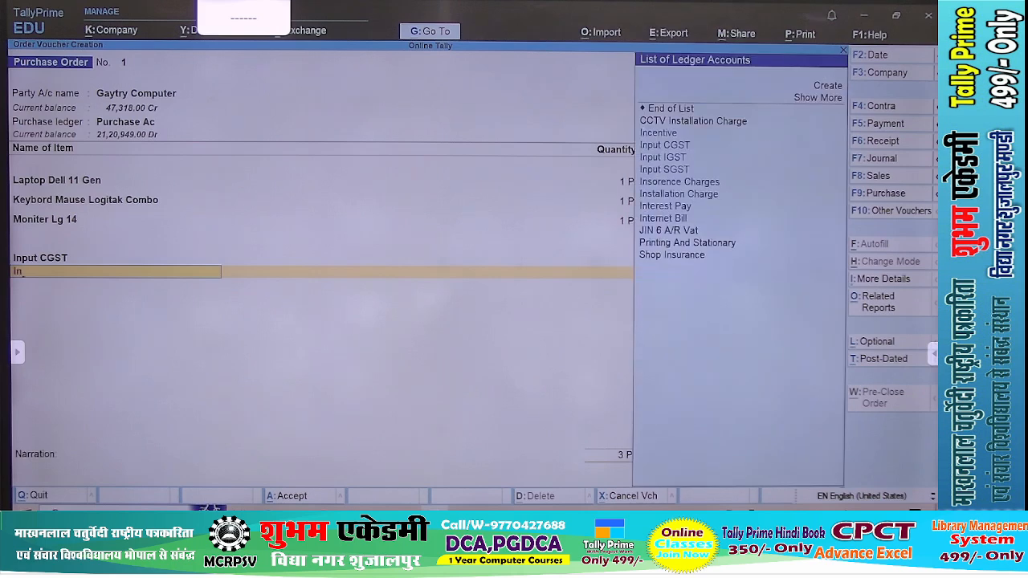
pyautogui.press('Down')
pyautogui.press('Down')
pyautogui.press('Down')
pyautogui.press('Return')
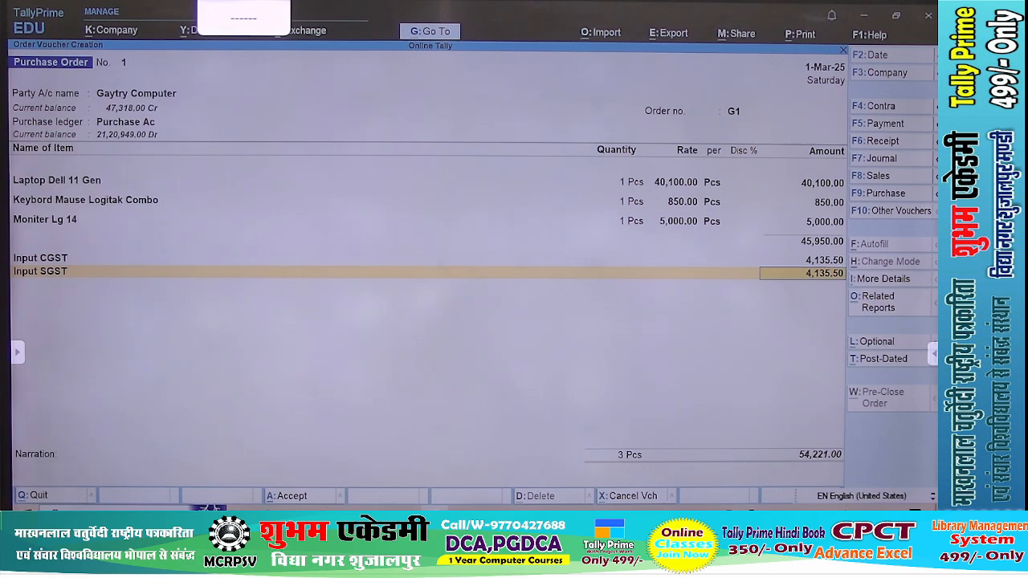
pyautogui.press('ctrl')
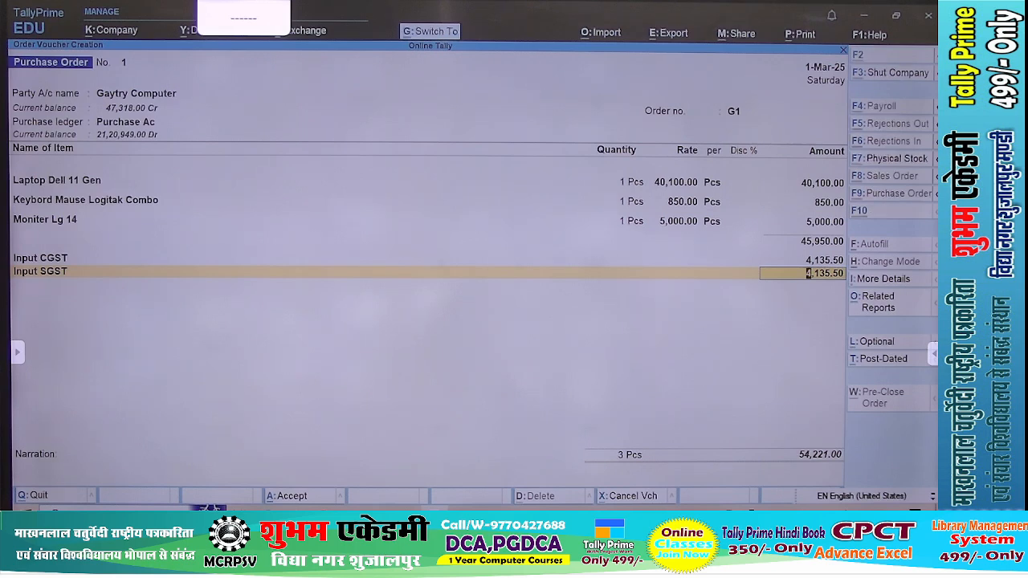
pyautogui.hotkey('ctrl', 'a')
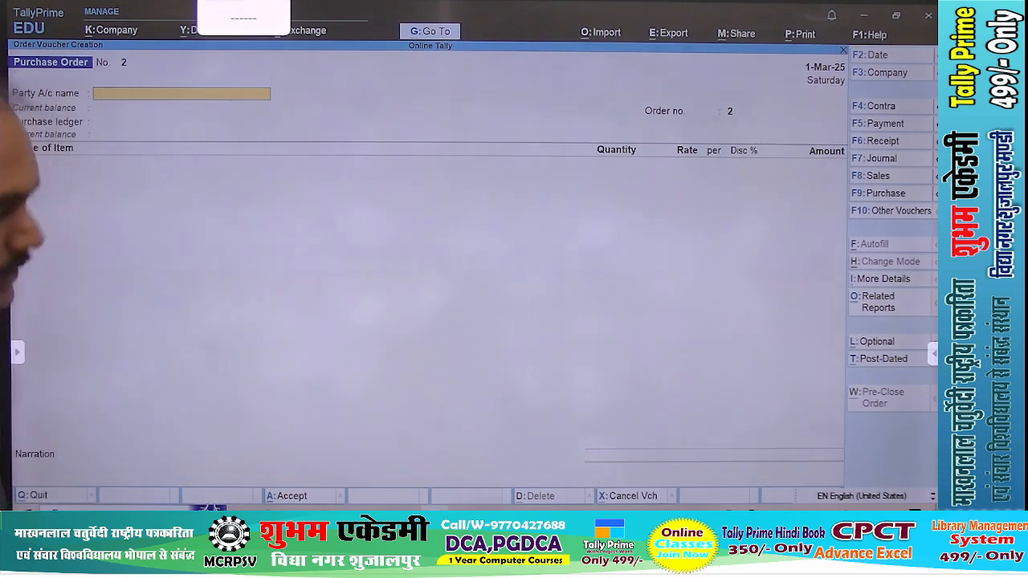
# Reopen the saved Gaytry Computer purchase order, preview and print it, and accept the voucher again
pyautogui.press('pageup')
pyautogui.hotkey('alt', 'p')
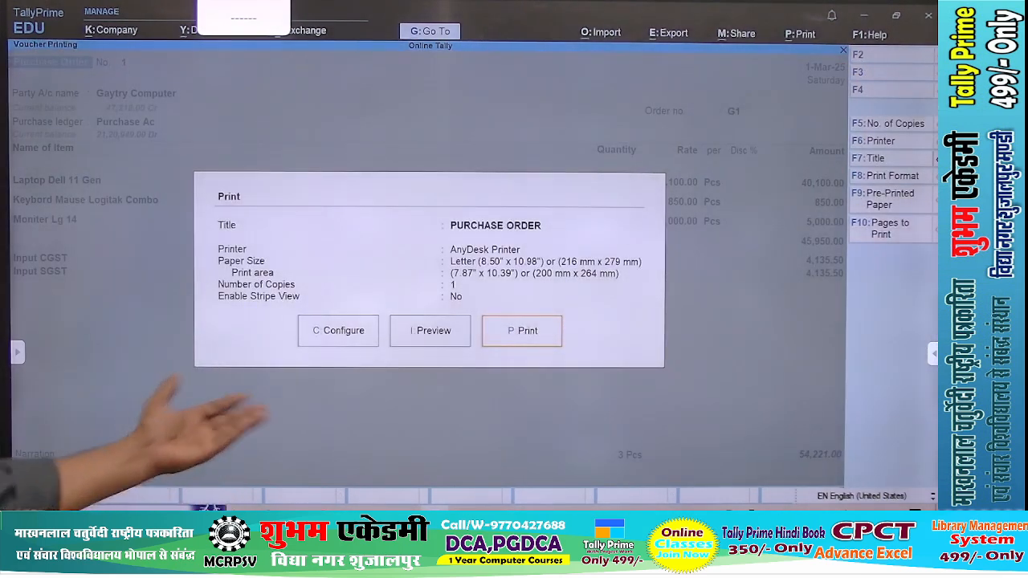
pyautogui.press('p')
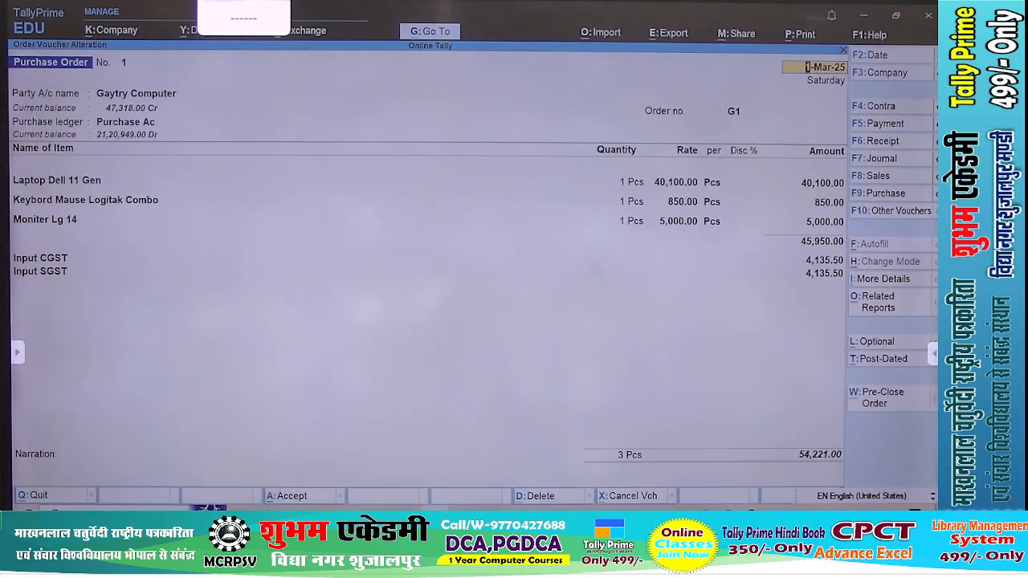
pyautogui.hotkey('alt', 'p')
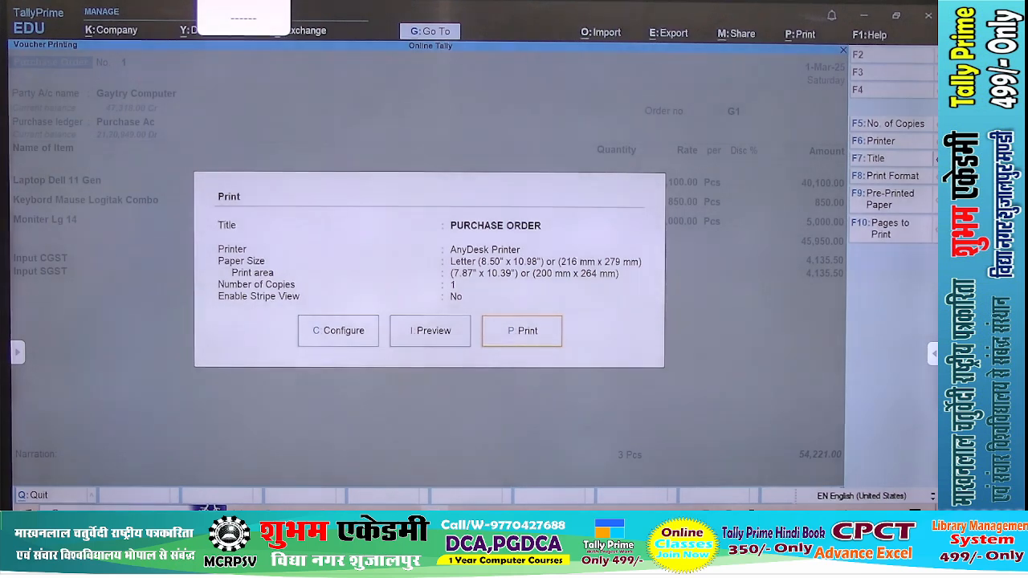
pyautogui.press('i')
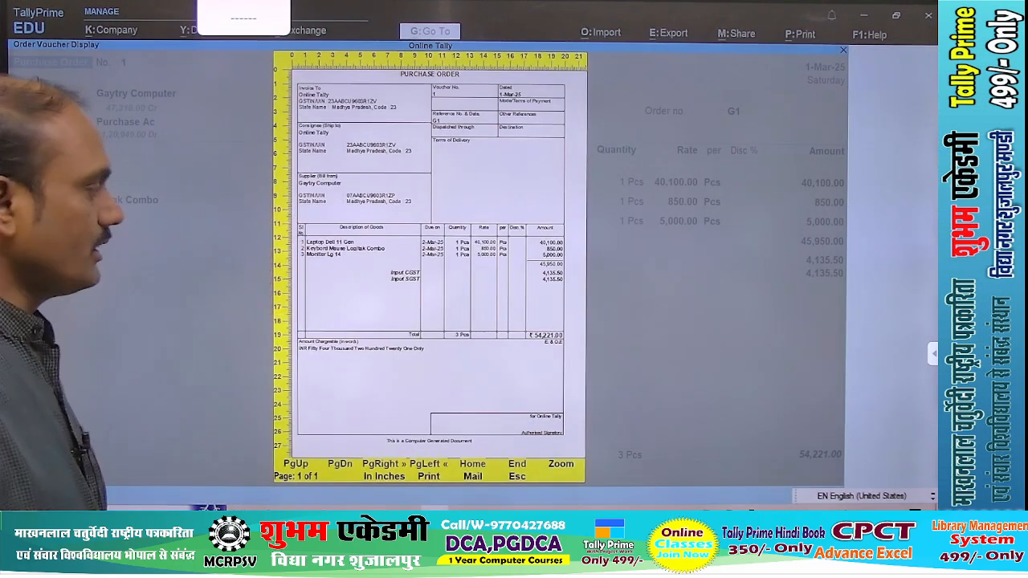
pyautogui.press('Escape')
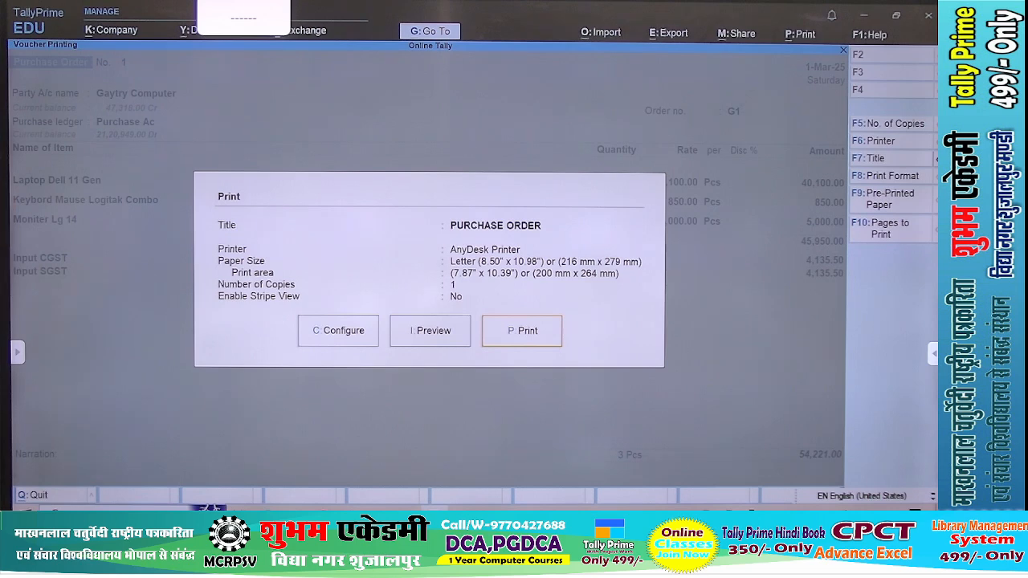
pyautogui.press('p')
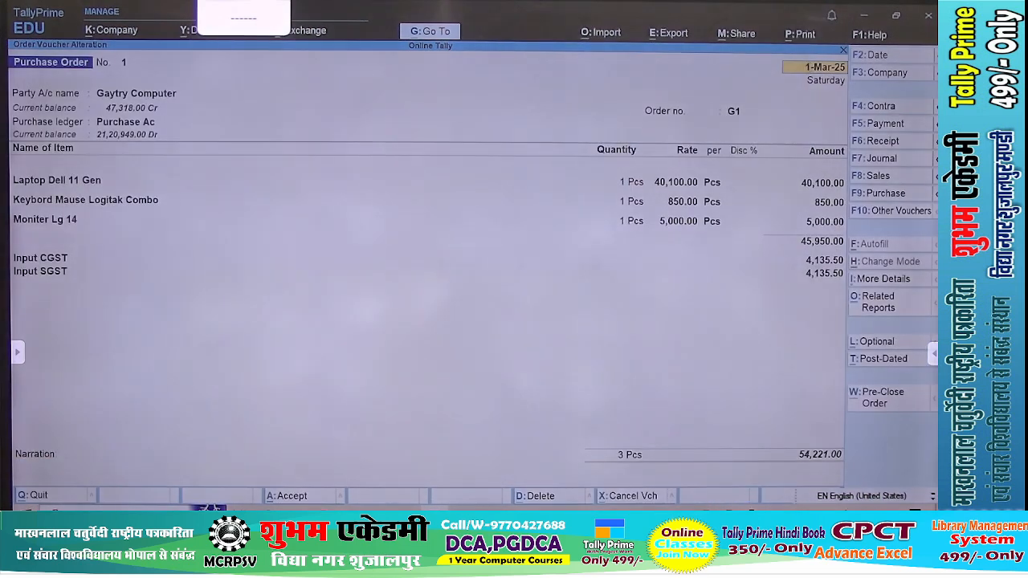
pyautogui.press('ctrl')
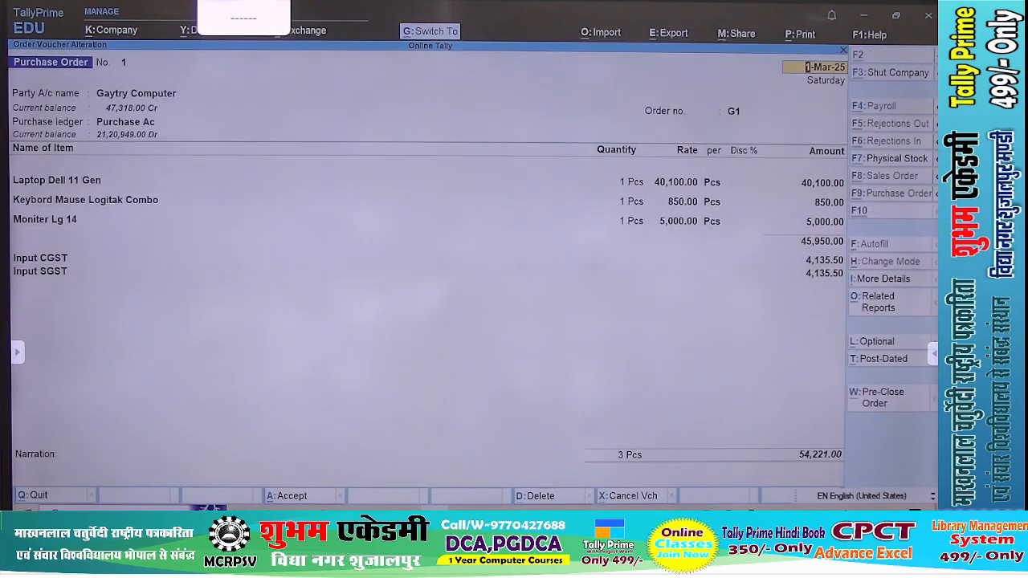
pyautogui.hotkey('ctrl', 'a')
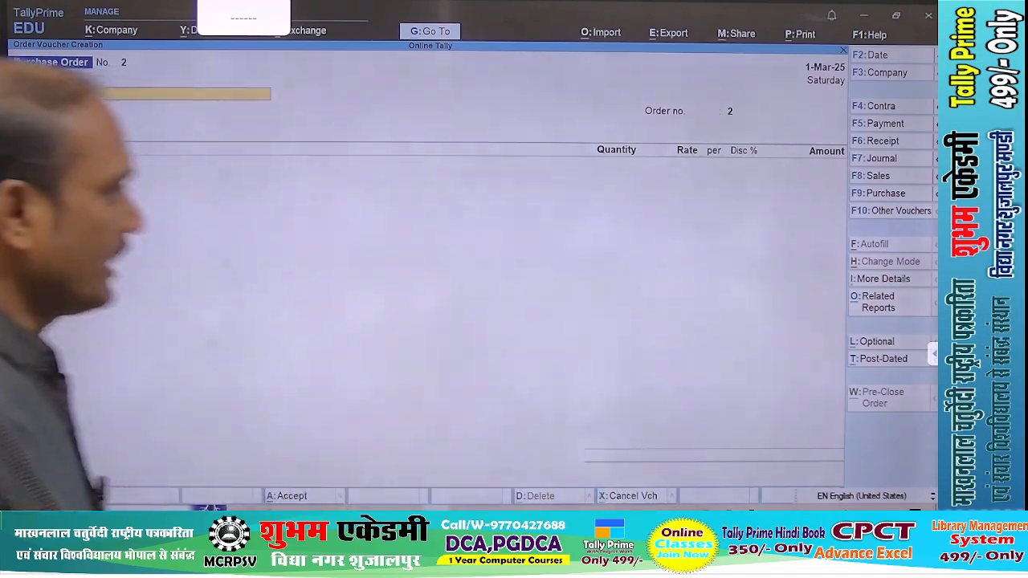
# Check the monthly stock summary of Laptop Dell 11 Gen in the Inventory Books and return to the Gateway of Tally
pyautogui.press('Escape')
pyautogui.press('d')
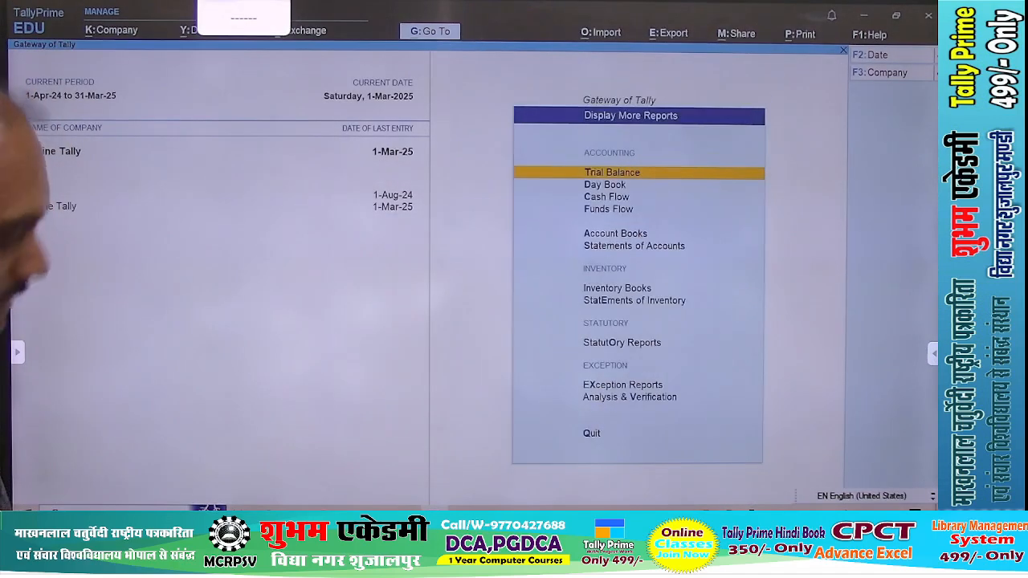
pyautogui.press('i')
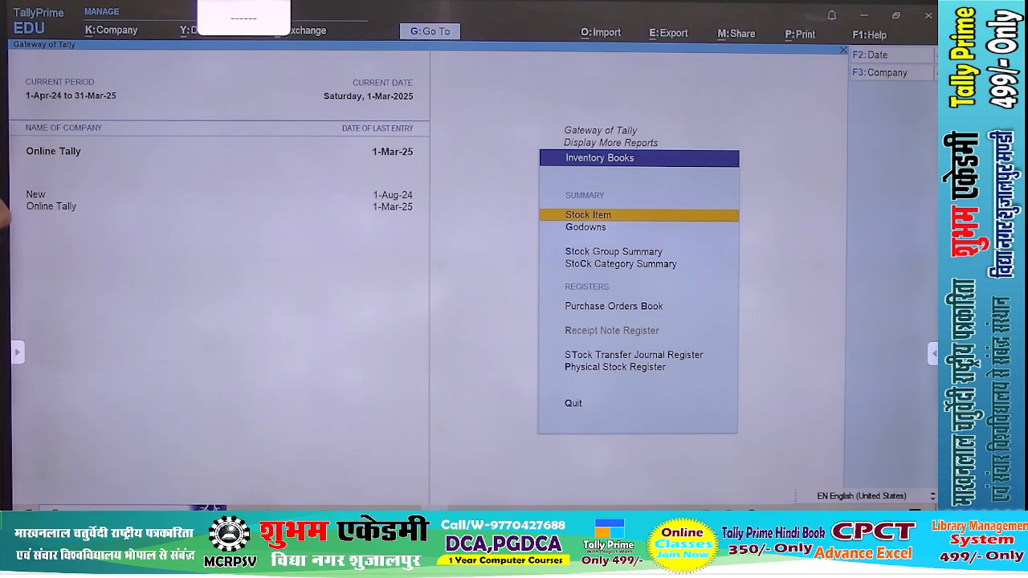
pyautogui.press('Return')
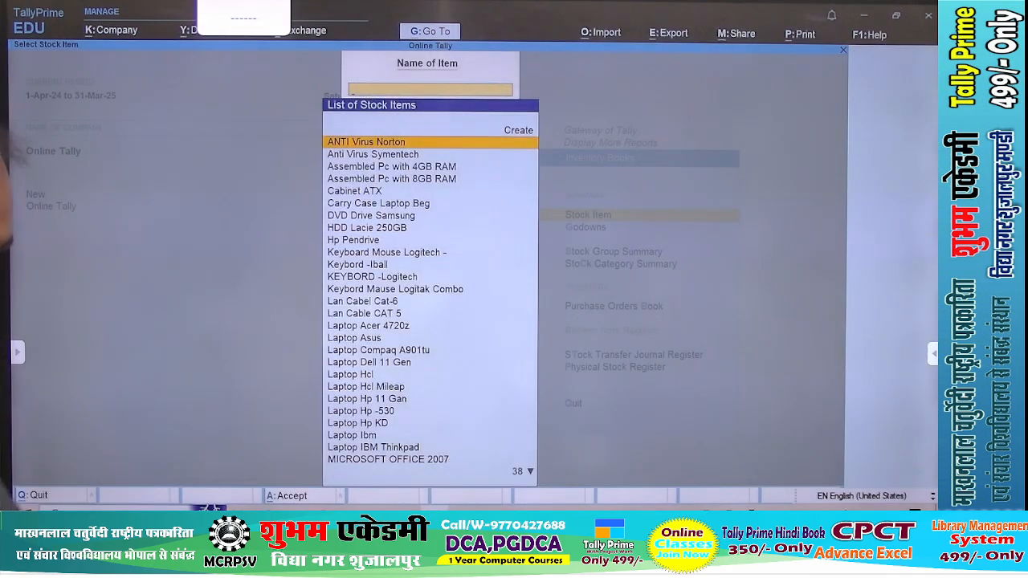
pyautogui.write('Del')
pyautogui.press('Return')
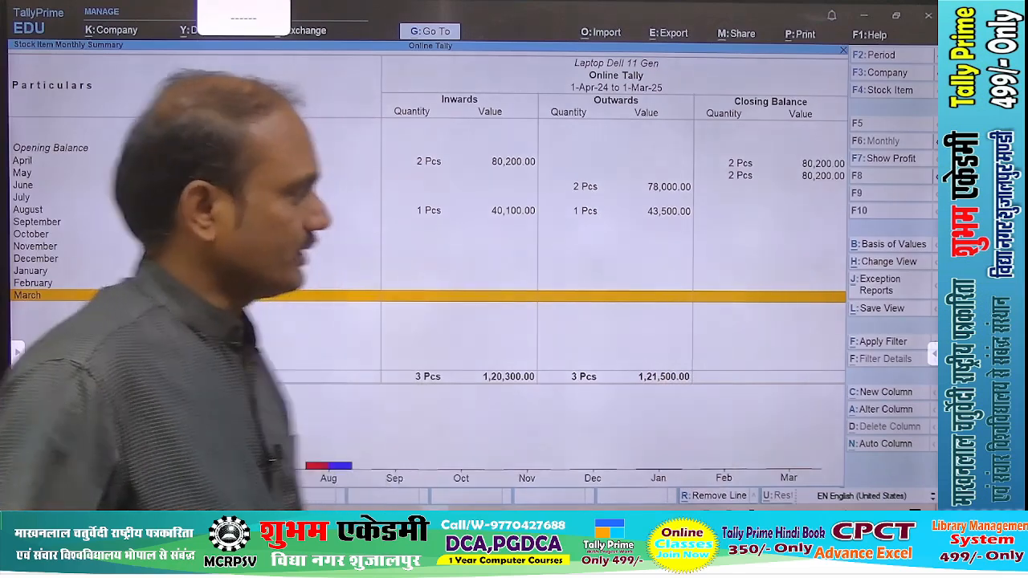
pyautogui.press('Escape')
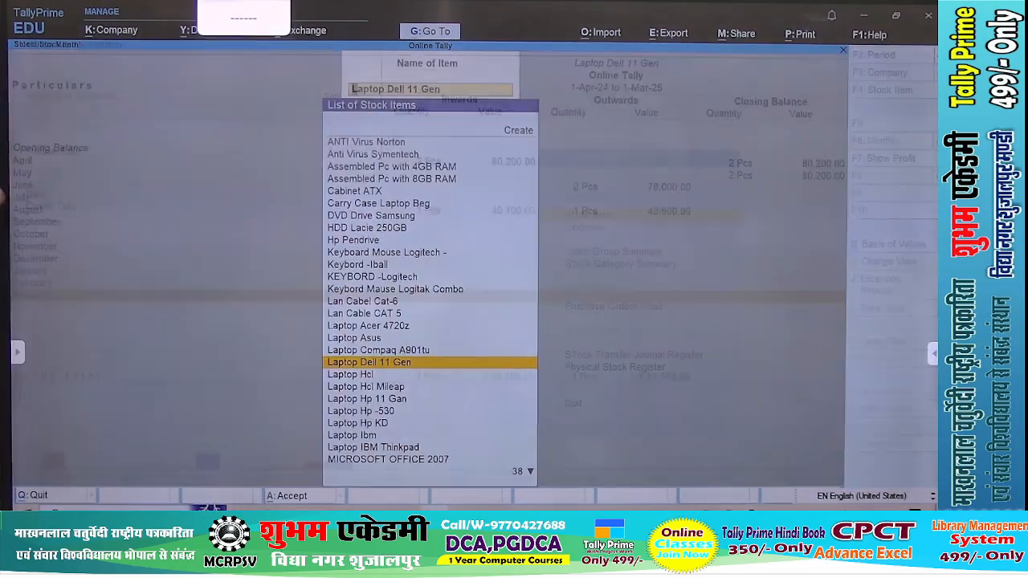
pyautogui.press('Escape')
pyautogui.press('Escape')
pyautogui.press('n')
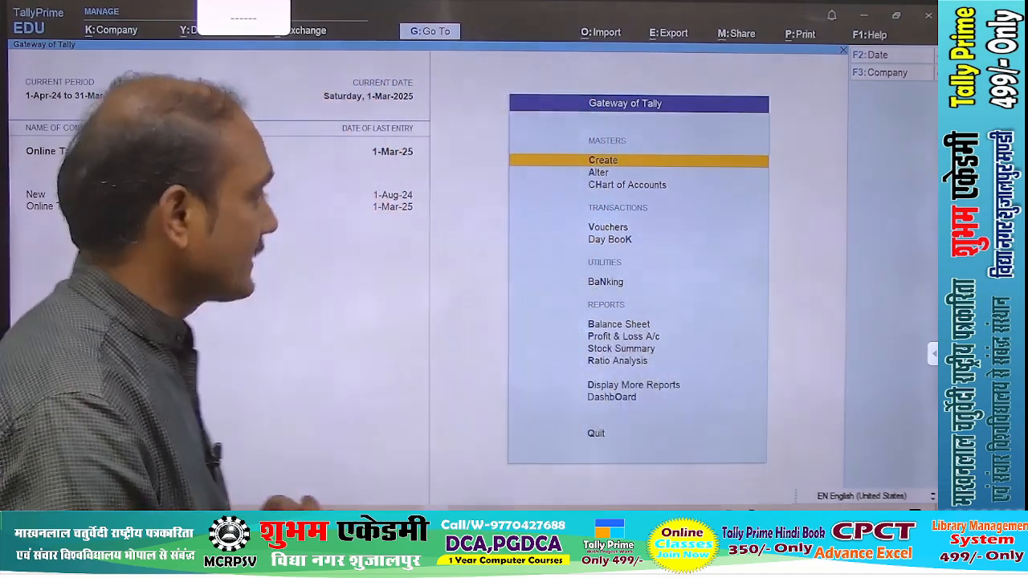
# Start a new voucher, show the inactive voucher types and change the voucher type to Receipt Note
pyautogui.press('v')
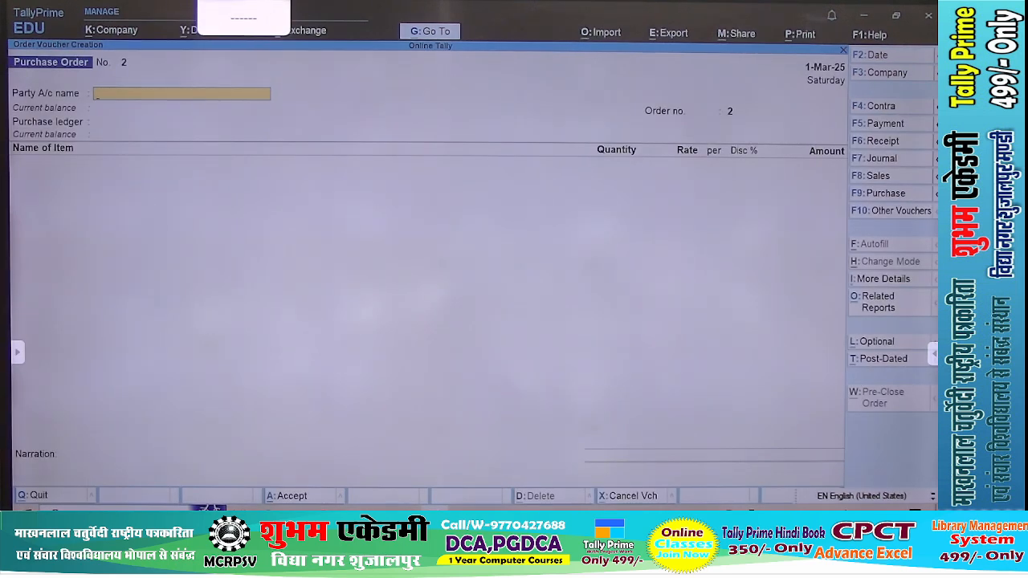
pyautogui.press('F10')
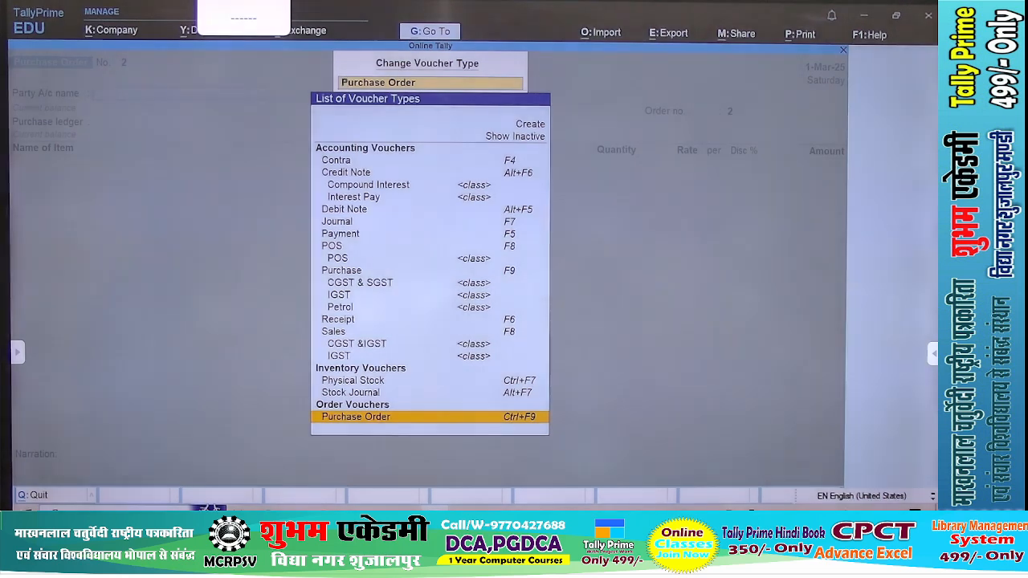
pyautogui.press('Up')
pyautogui.press('Up')
pyautogui.press('Up')
pyautogui.press('Up')
pyautogui.press('Up')
pyautogui.press('Up')
pyautogui.press('Up')
pyautogui.press('Up')
pyautogui.press('Up')
pyautogui.press('Up')
pyautogui.press('Up')
pyautogui.press('Up')
pyautogui.press('Up')
pyautogui.press('Up')
pyautogui.press('Up')
pyautogui.press('Up')
pyautogui.press('Up')
pyautogui.press('Up')
pyautogui.press('Up')
pyautogui.press('Up')
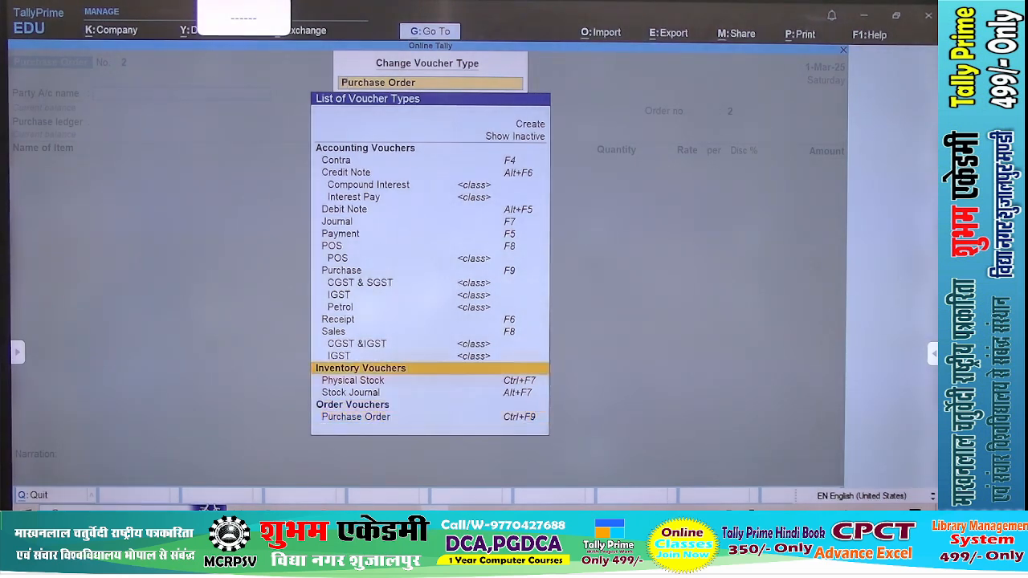
pyautogui.press('Return')
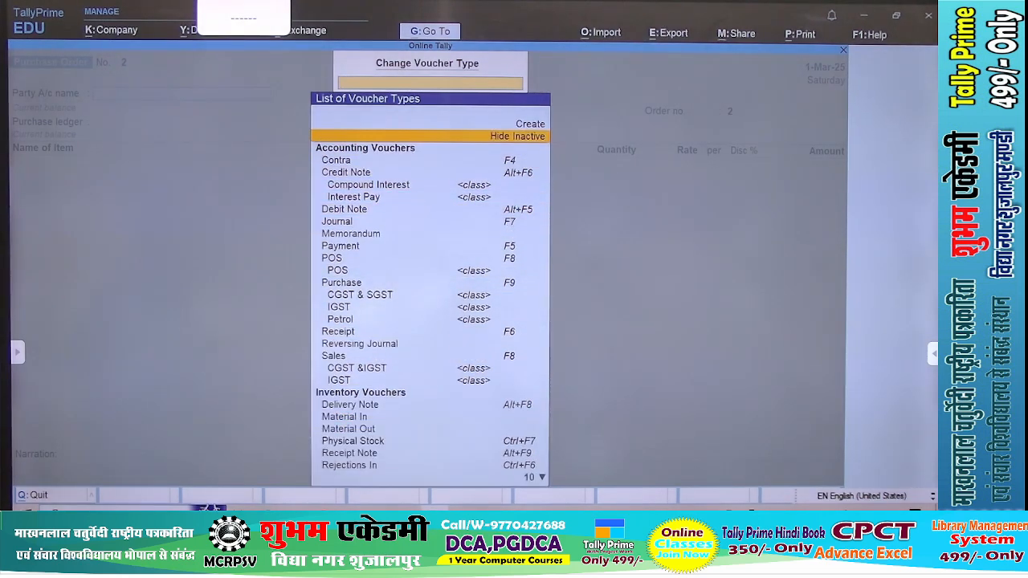
pyautogui.press('Down')
pyautogui.press('Down')
pyautogui.press('Down')
pyautogui.press('Down')
pyautogui.press('Down')
pyautogui.press('Down')
pyautogui.press('Down')
pyautogui.press('Down')
pyautogui.press('Down')
pyautogui.press('Down')
pyautogui.press('Down')
pyautogui.press('Down')
pyautogui.press('Down')
pyautogui.press('Down')
pyautogui.press('Down')
pyautogui.press('Down')
pyautogui.press('Down')
pyautogui.press('Down')
pyautogui.press('Down')
pyautogui.press('Down')
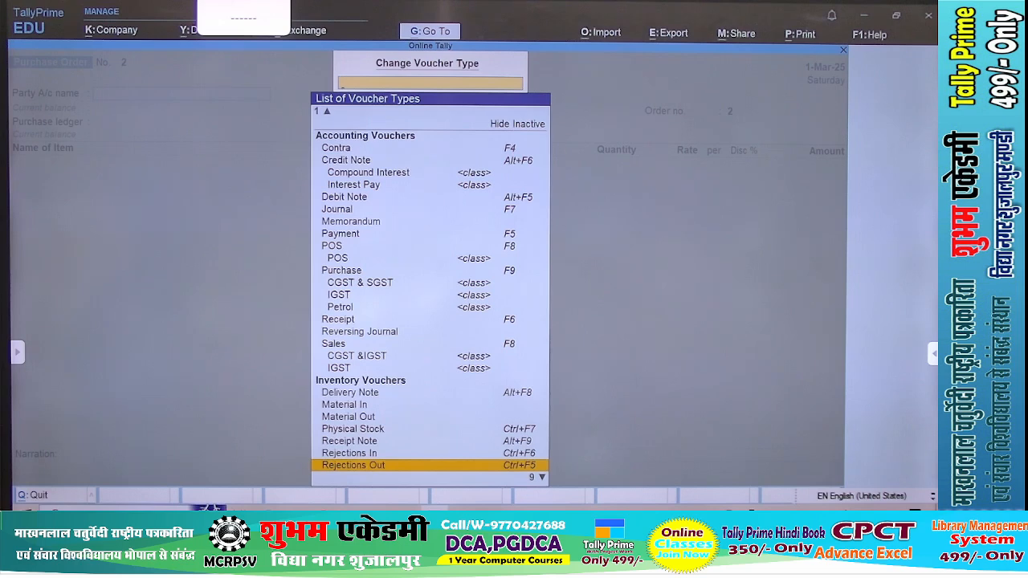
pyautogui.press('Up')
pyautogui.press('Up')
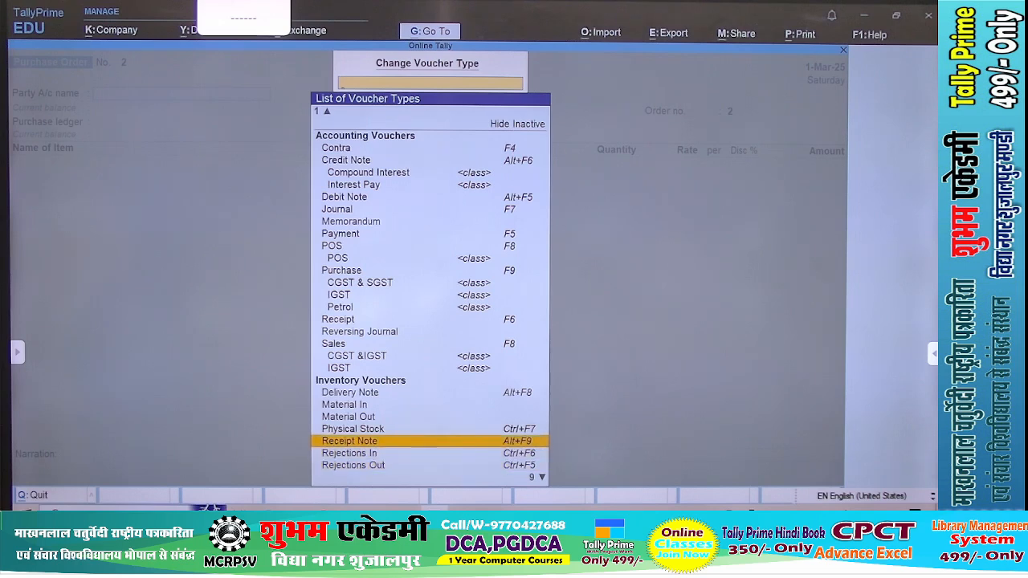
pyautogui.press('Return')
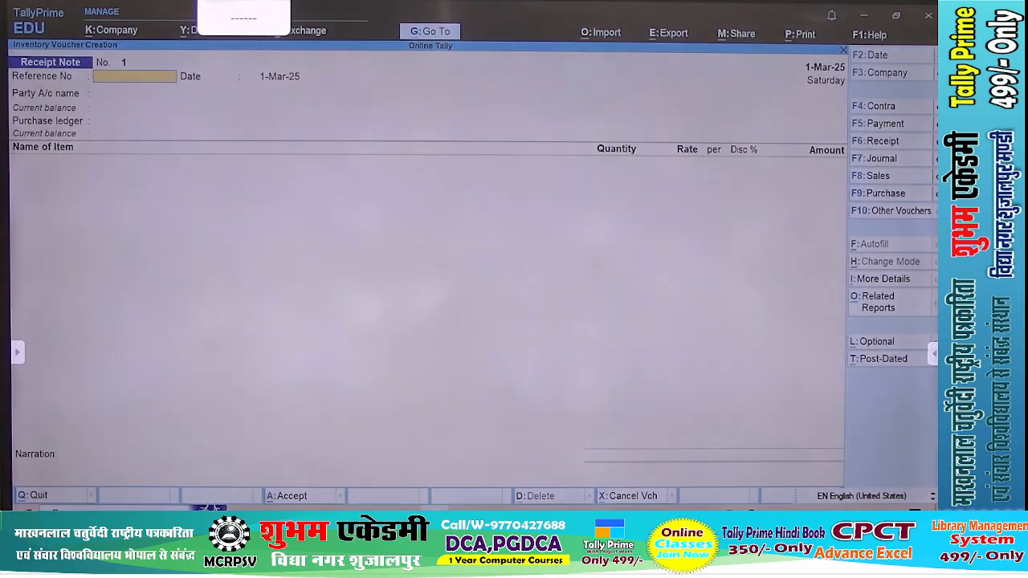
# Leave the receipt note's reference number empty and clear its reference date
pyautogui.press('Return')
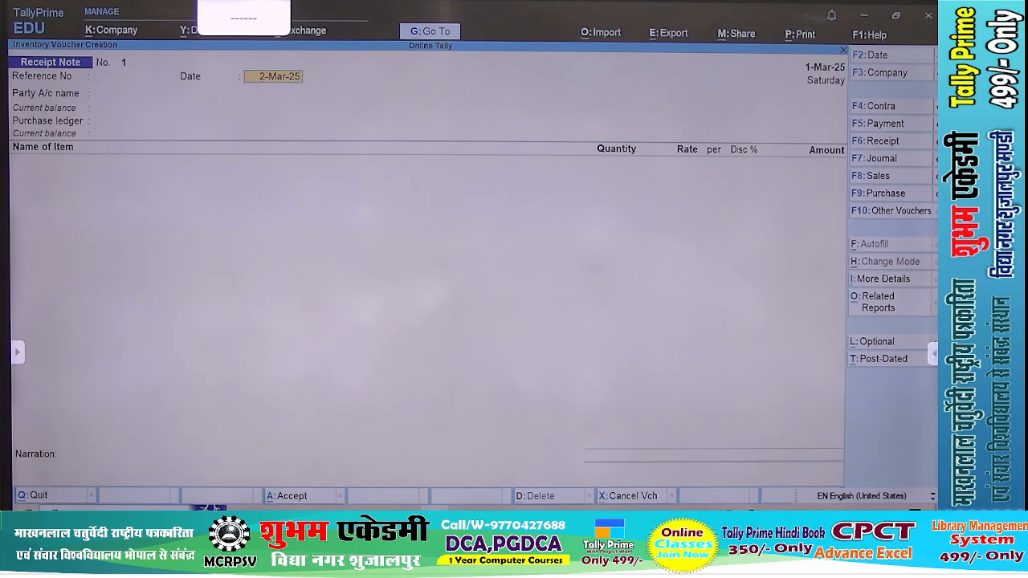
pyautogui.press('Return')
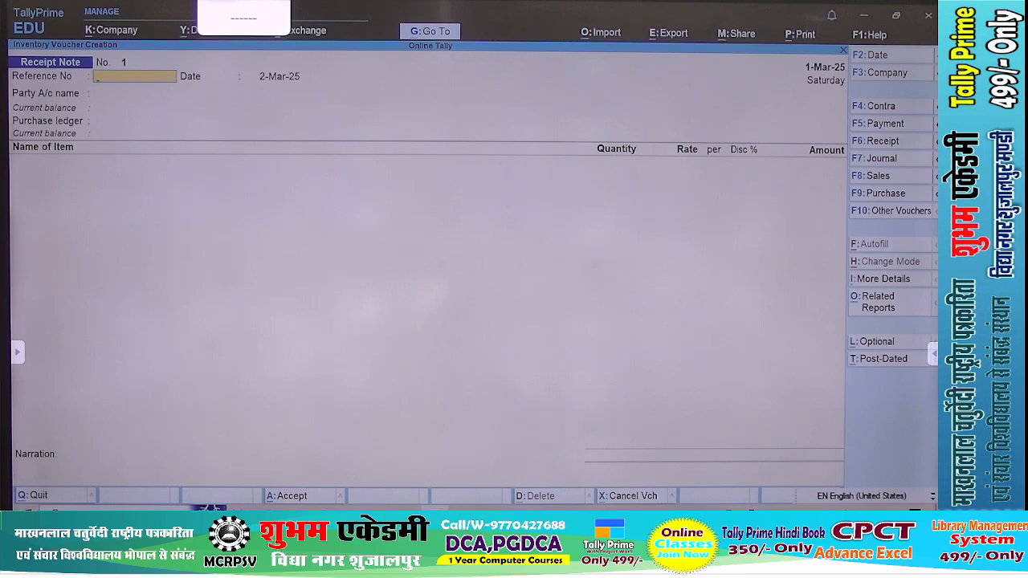
pyautogui.press('Return')
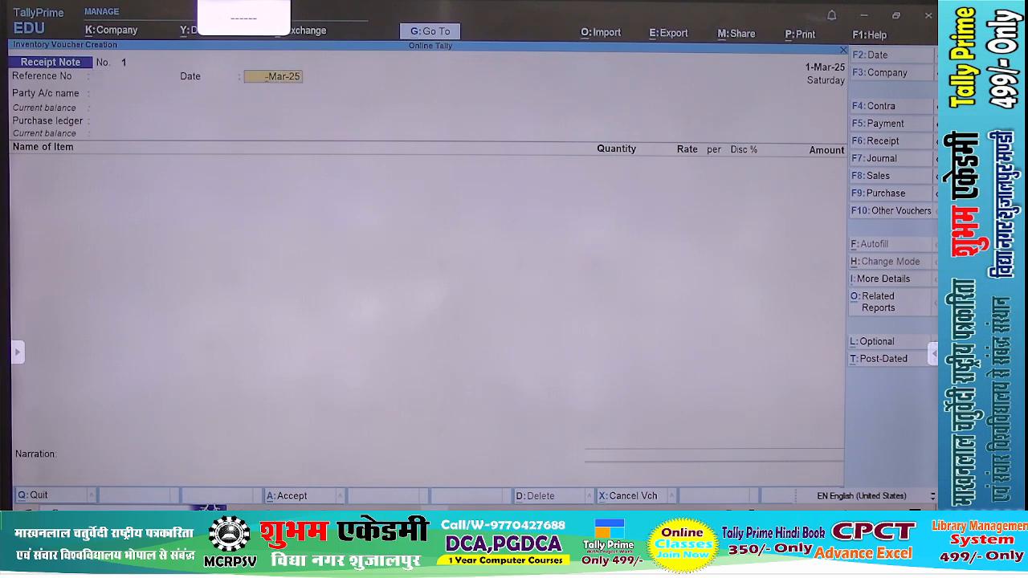
pyautogui.press('Return')
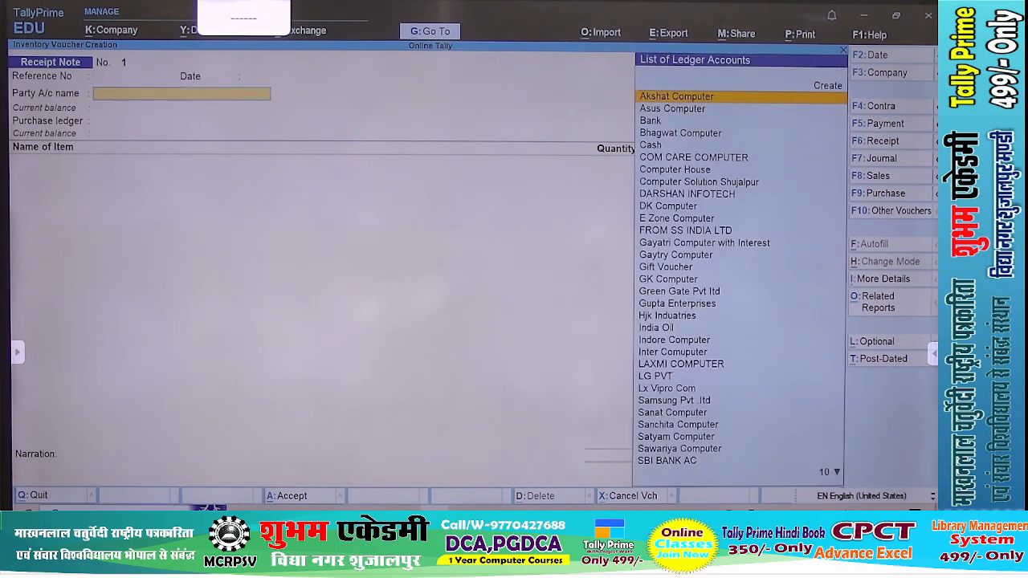
# Set Gaytry Computer as the receipt note's party, accept its party details, and choose Purchase Ac as the purchase ledger
pyautogui.write('Ga')
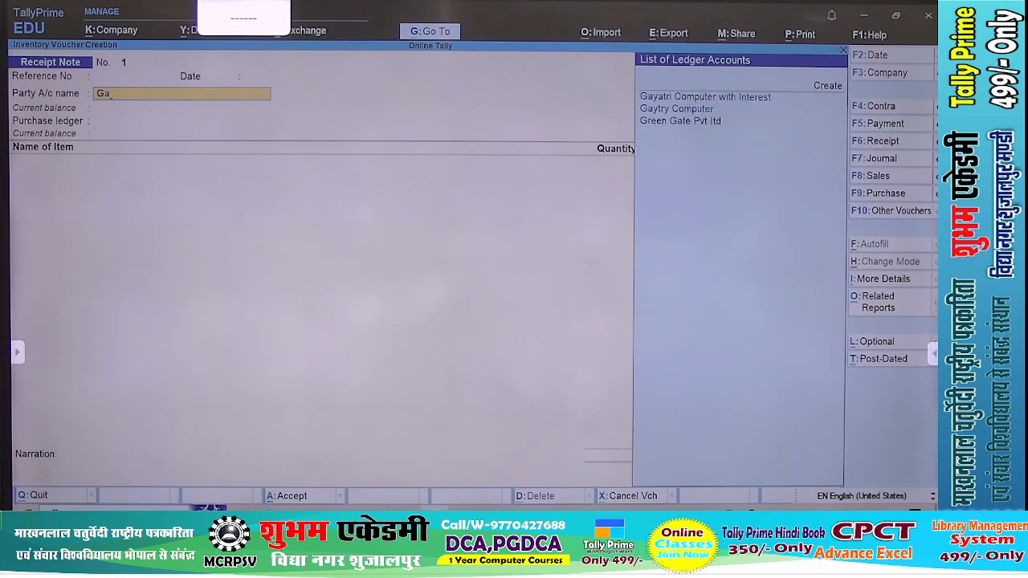
pyautogui.press('Down')
pyautogui.press('Return')
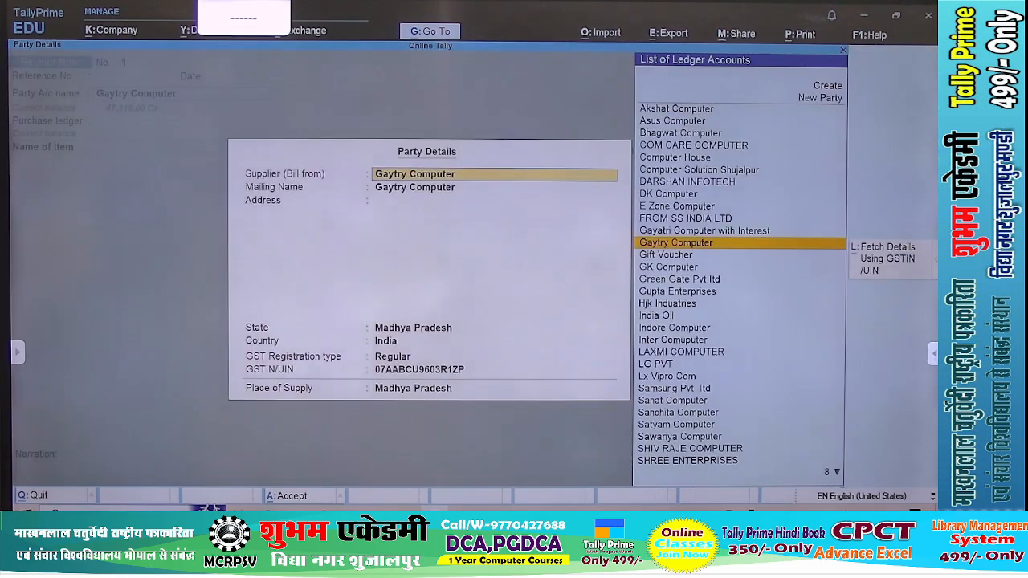
pyautogui.hotkey('ctrl', 'a')
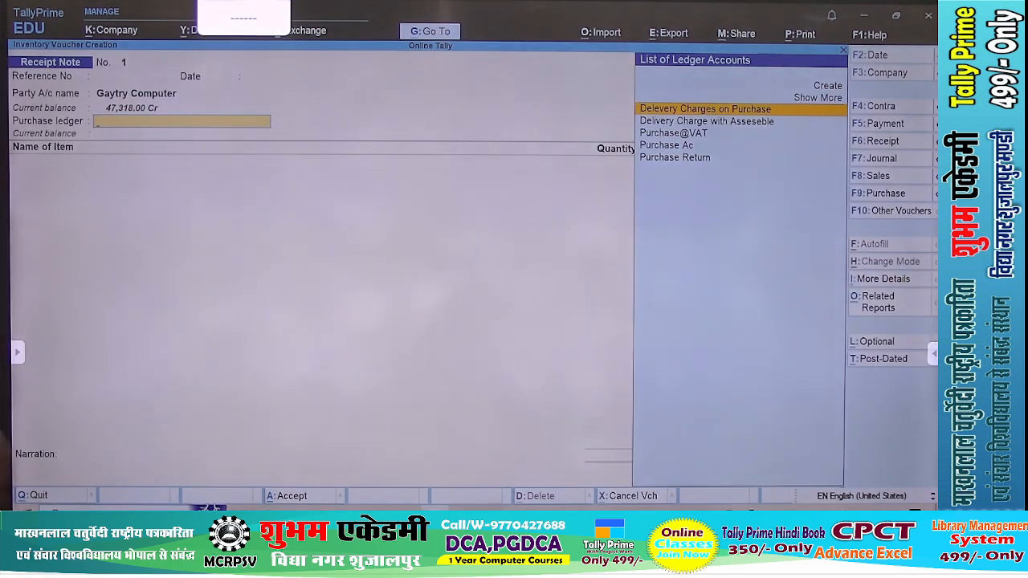
pyautogui.press('Down')
pyautogui.press('Down')
pyautogui.press('Down')
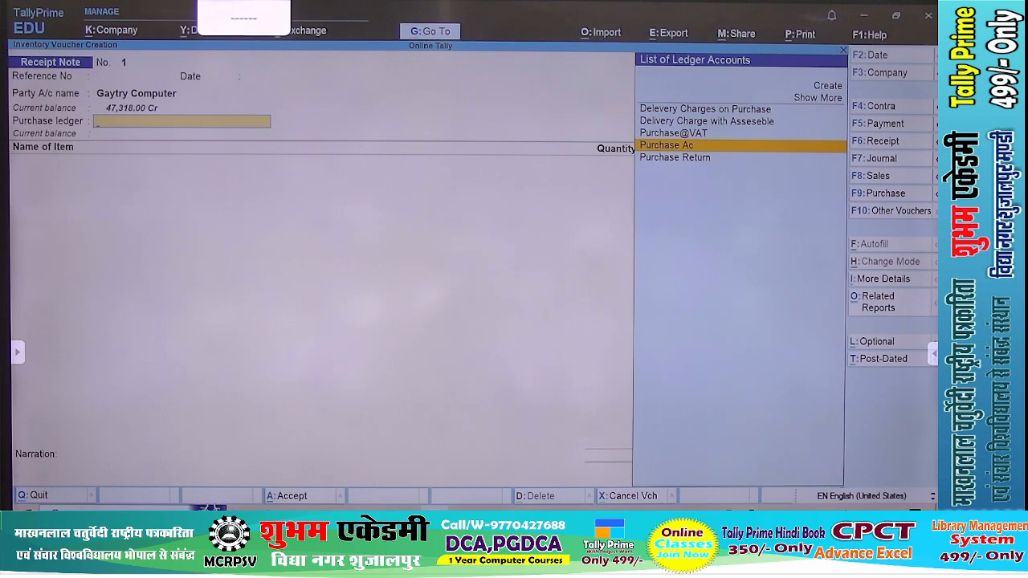
pyautogui.press('Return')
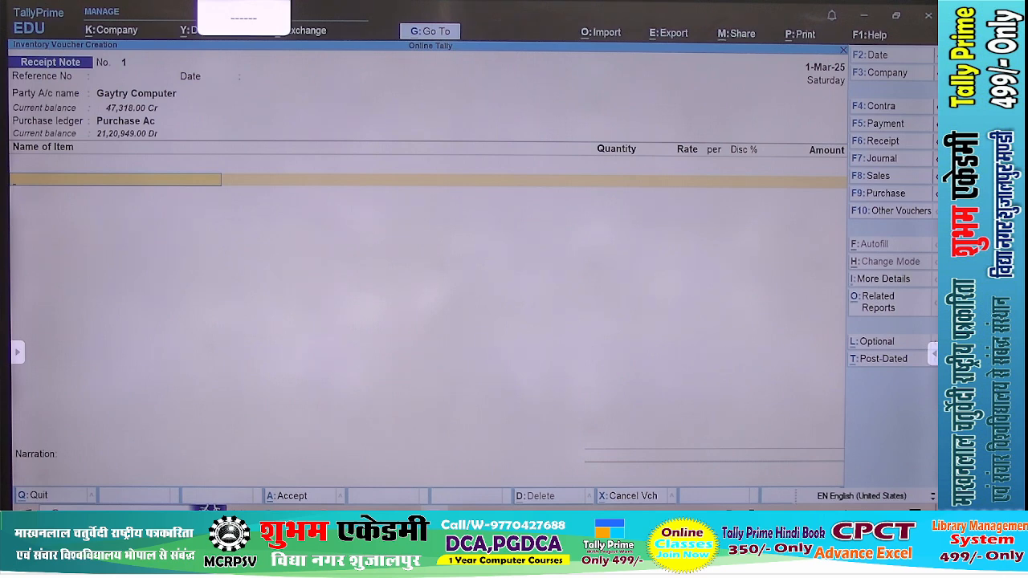
pyautogui.press('F10')
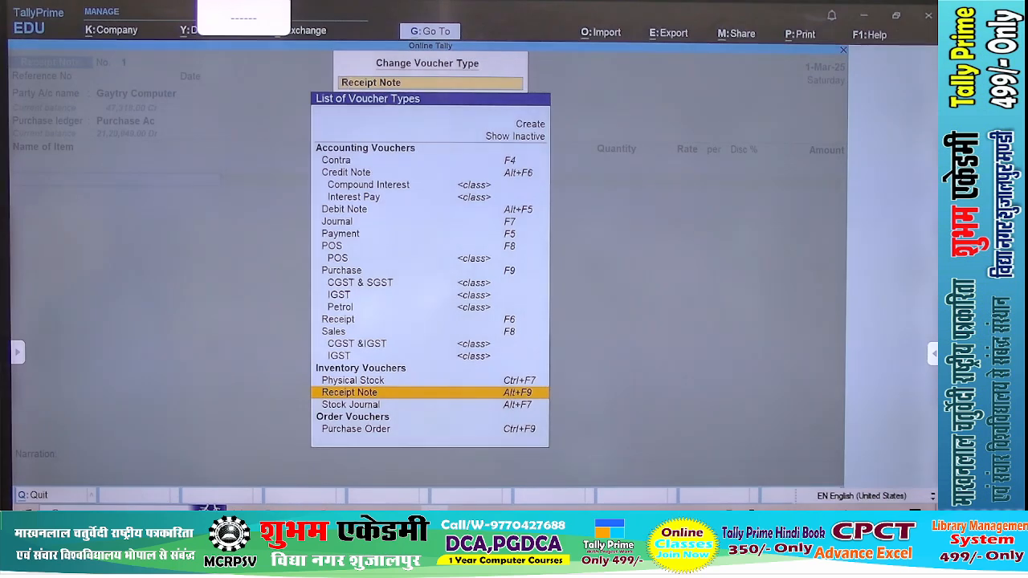
pyautogui.press('Down')
pyautogui.press('Up')
pyautogui.press('Down')
pyautogui.press('Up')
pyautogui.press('Return')
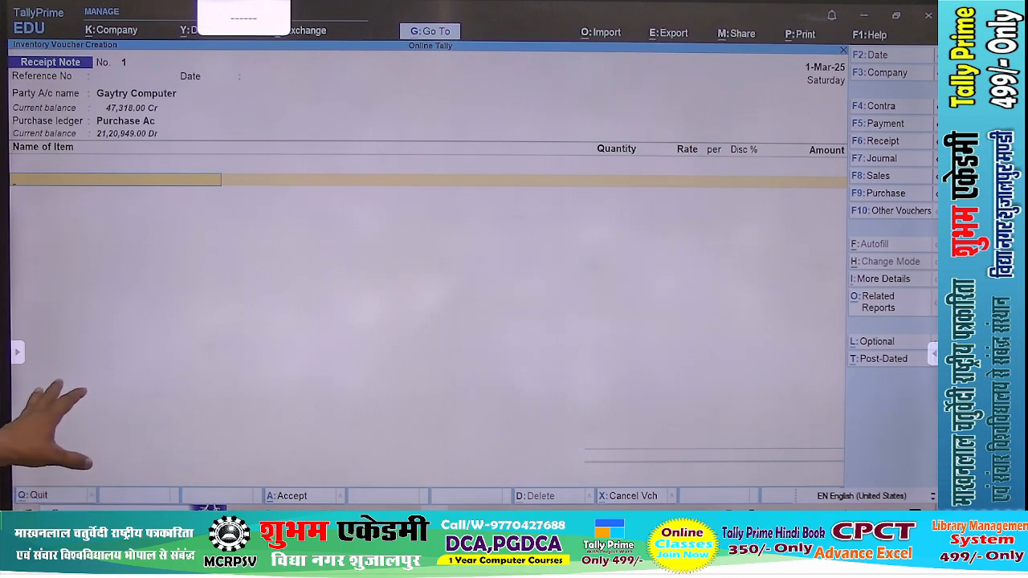
# Configure the receipt note to provide receipt note, order and import details as well as receipt details
pyautogui.press('F12')
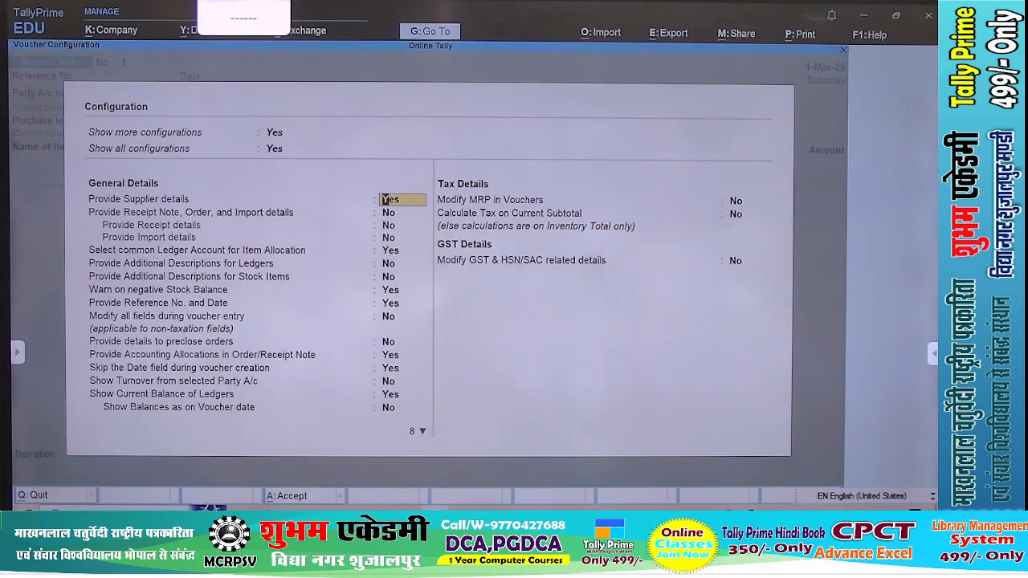
pyautogui.press('Down')
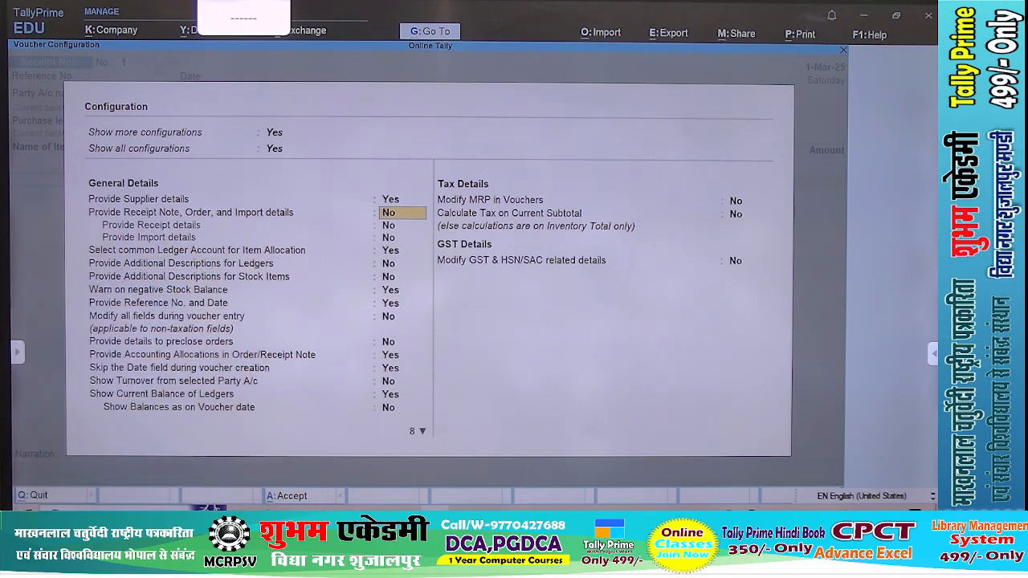
pyautogui.press('Return')
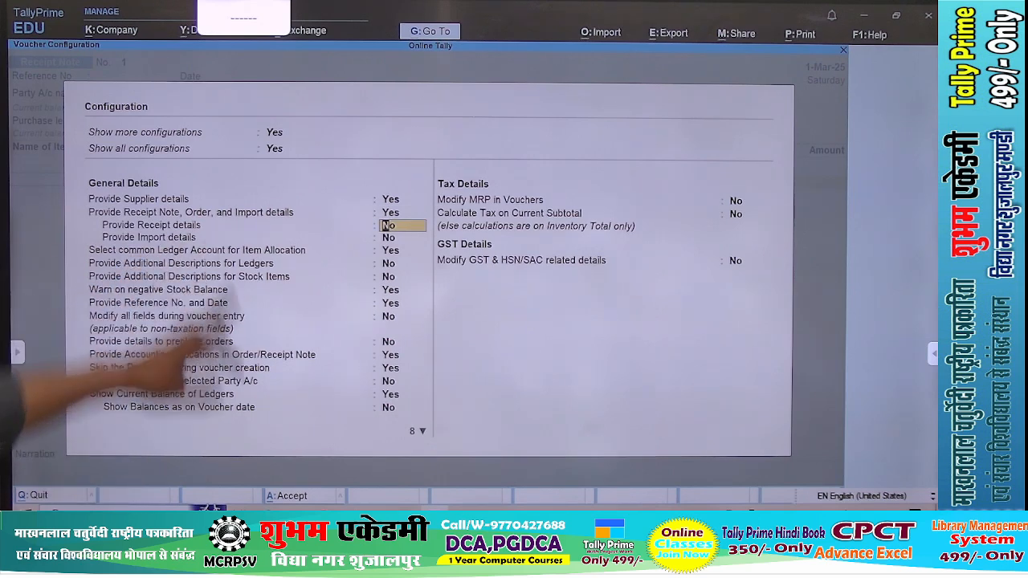
pyautogui.press('Return')
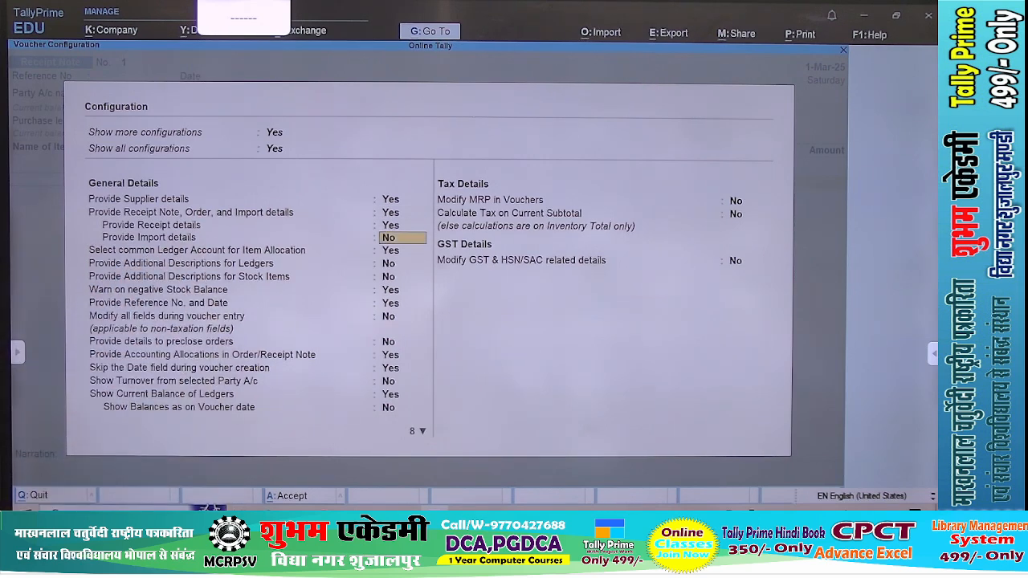
pyautogui.hotkey('ctrl', 'a')
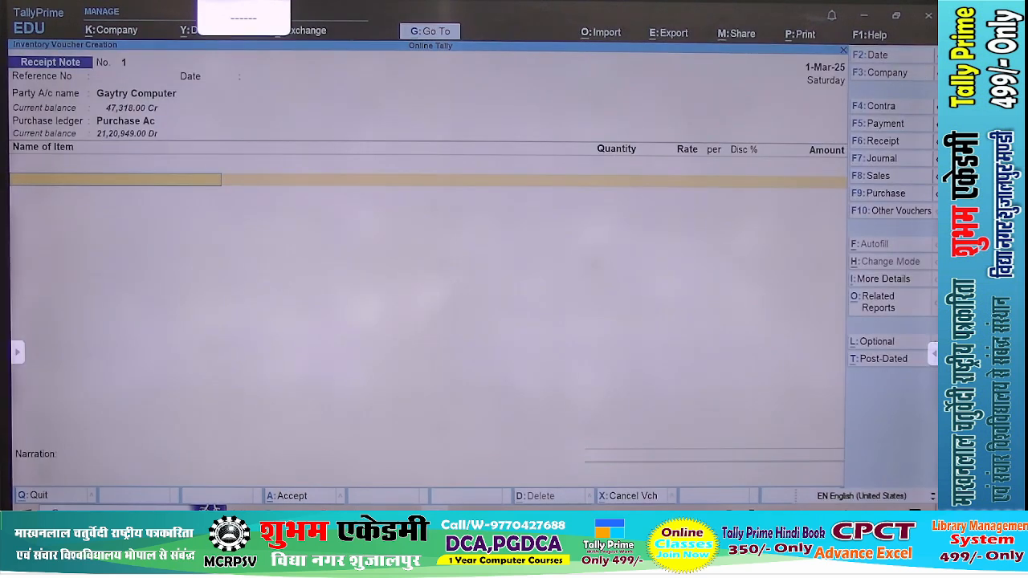
# Discard the unfinished receipt note and start a new one from the Gateway of Tally
pyautogui.press('F10')
pyautogui.press('Escape')
pyautogui.press('Escape')
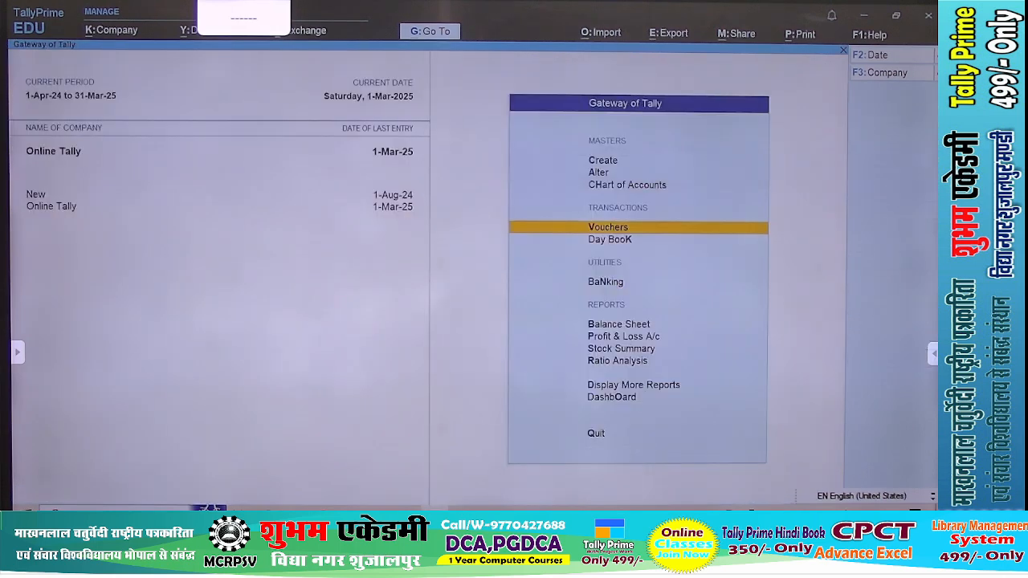
pyautogui.press('Return')
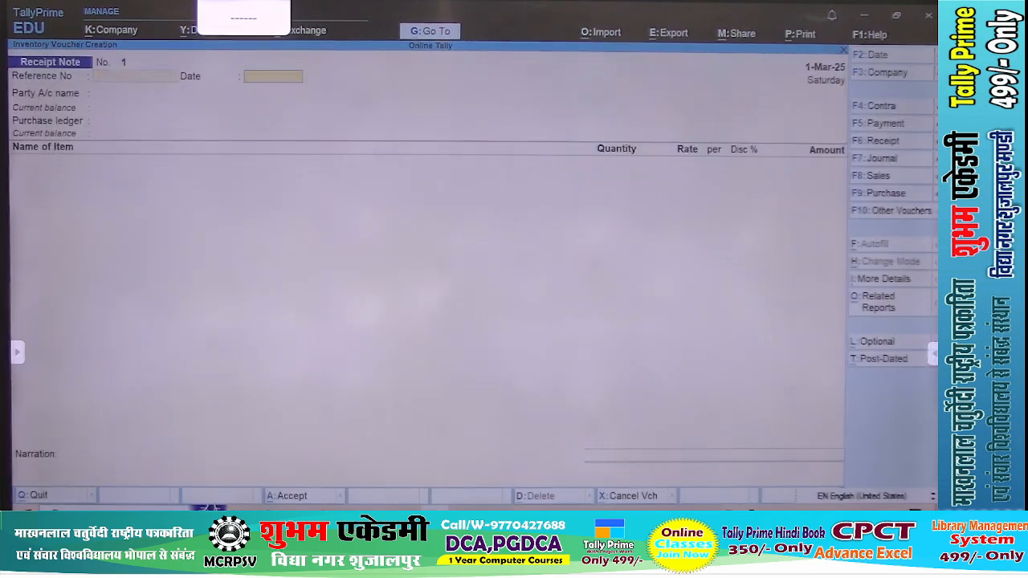
# Set Gaytry Computer as the receipt note's party and link it to order G1 in the order details
pyautogui.press('Return')
pyautogui.write('Ga')
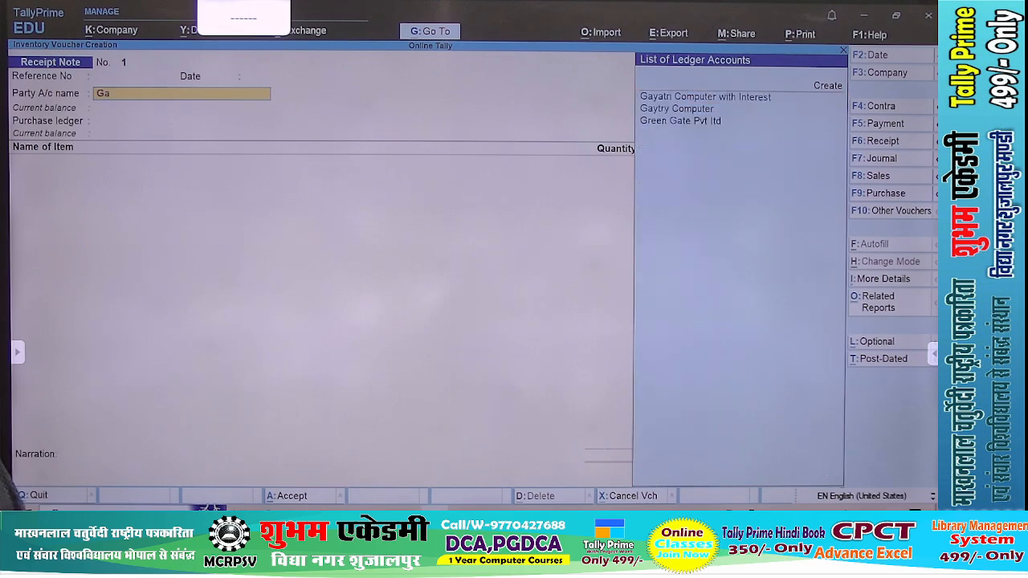
pyautogui.press('Down')
pyautogui.press('Return')
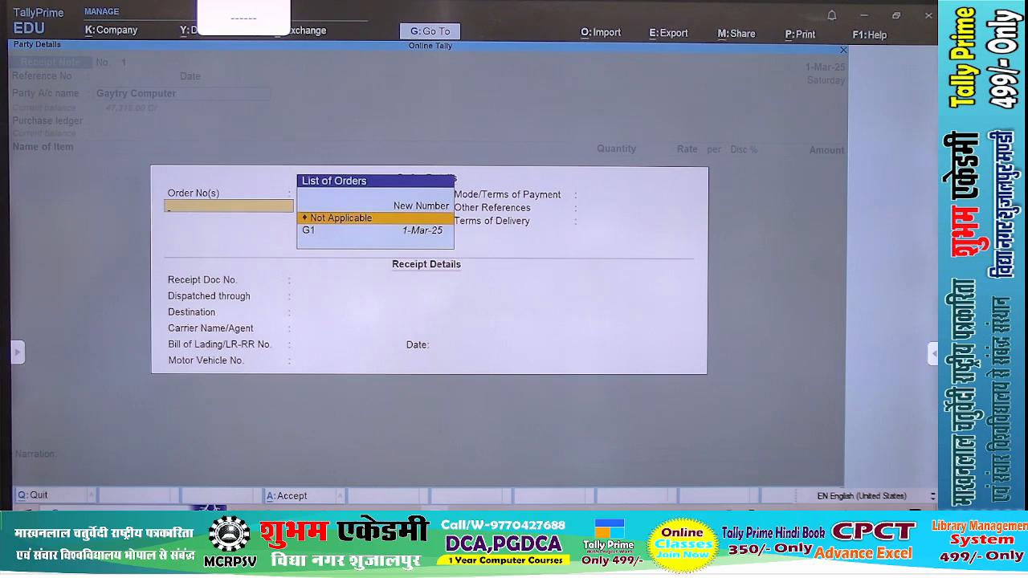
pyautogui.press('Down')
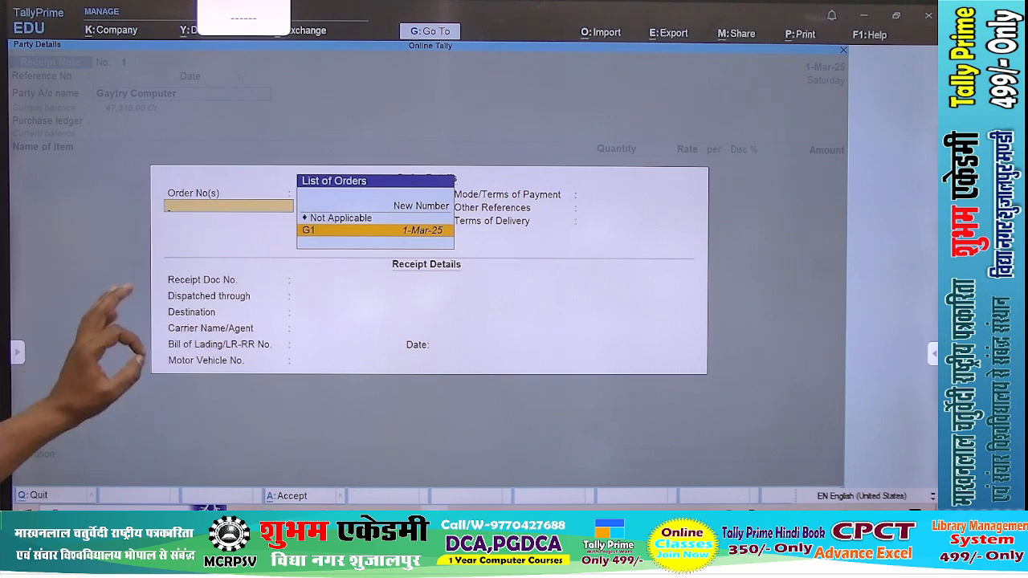
pyautogui.press('Return')
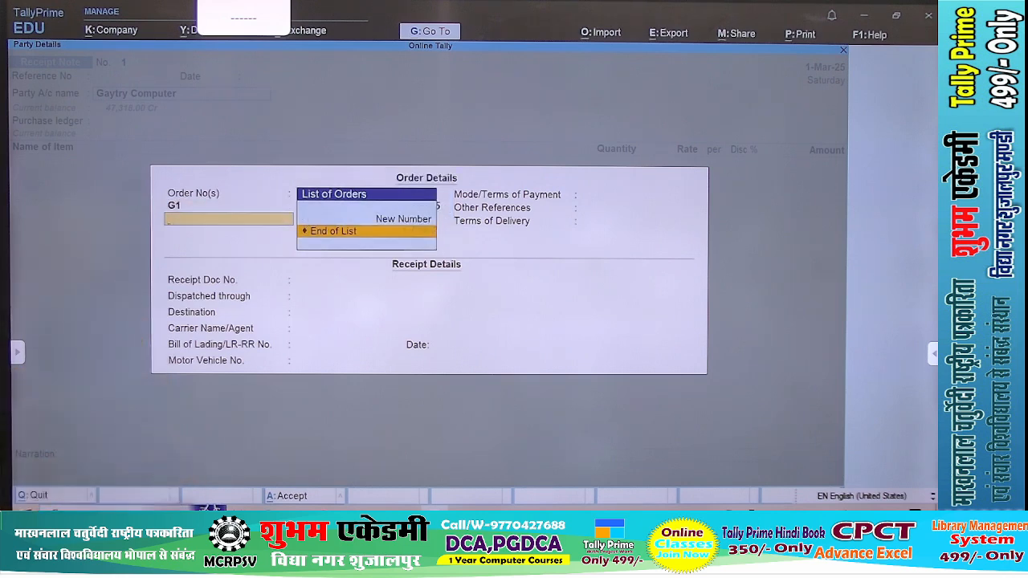
pyautogui.press('Return')
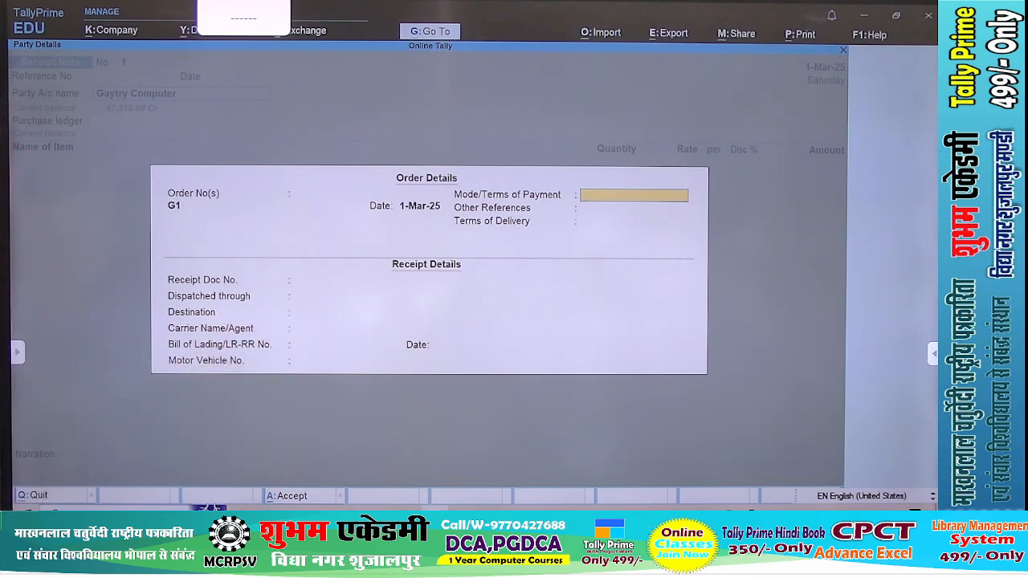
# Check the order details of a purchase order for Gaytry Computer for comparison, and return to the receipt note
pyautogui.press('Escape')
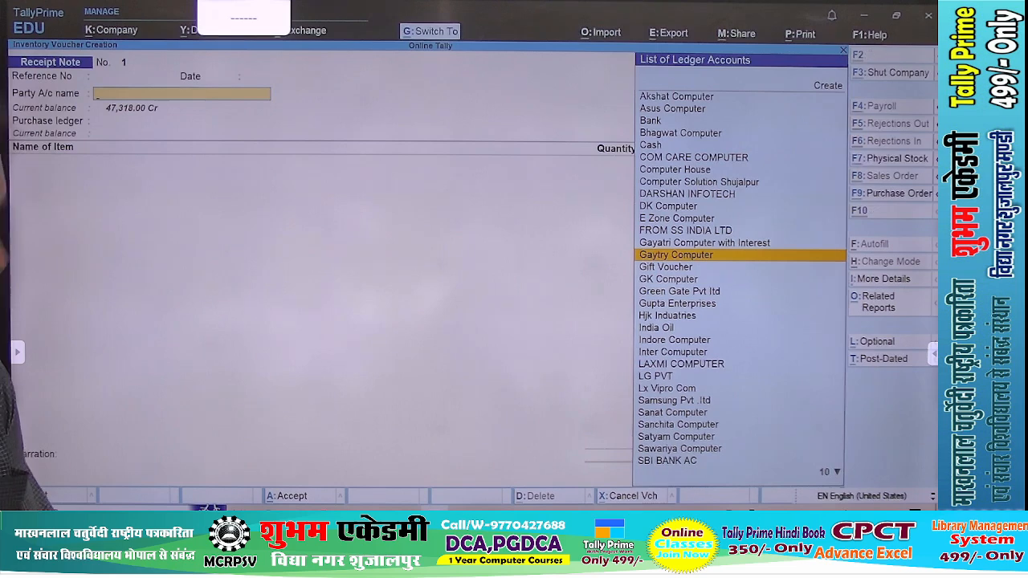
pyautogui.press('Return')
pyautogui.press('Return')
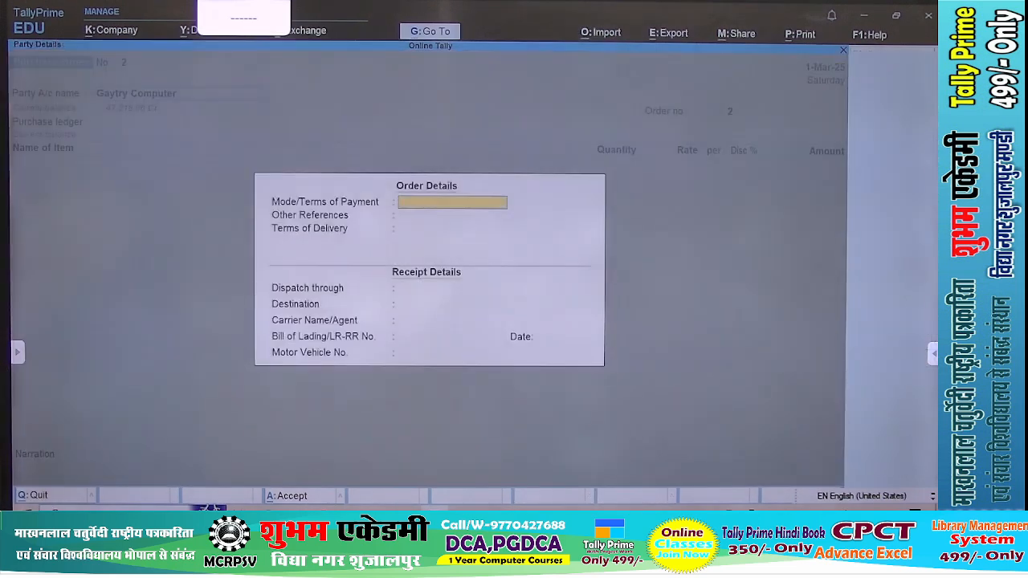
pyautogui.press('Return')
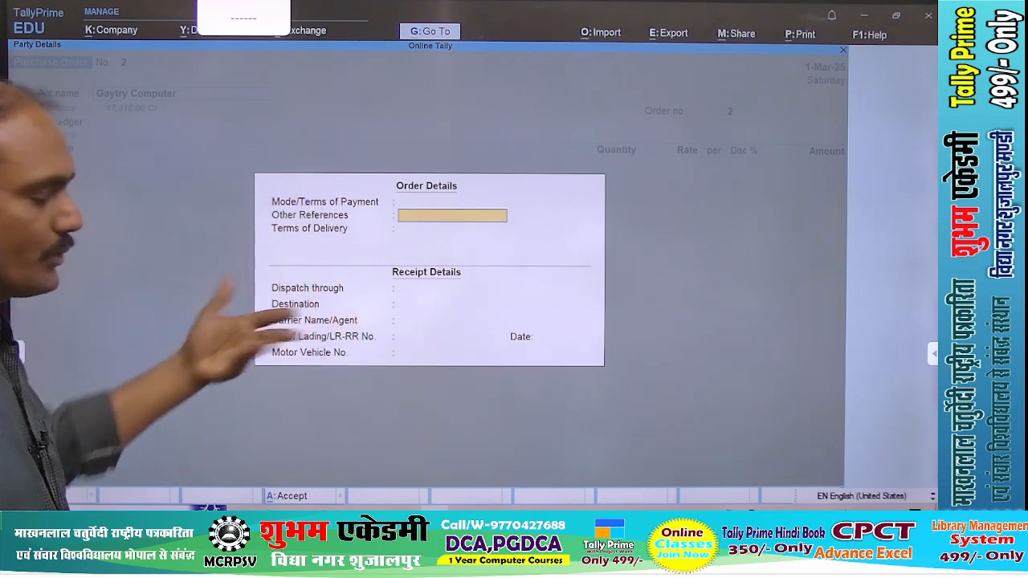
pyautogui.press('Escape')
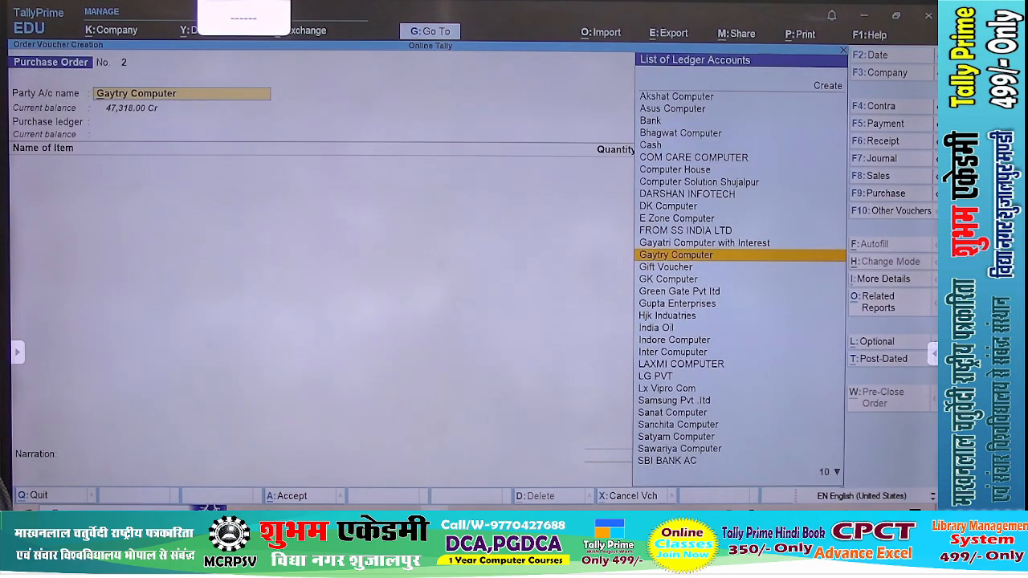
pyautogui.hotkey('alt', 'F9')
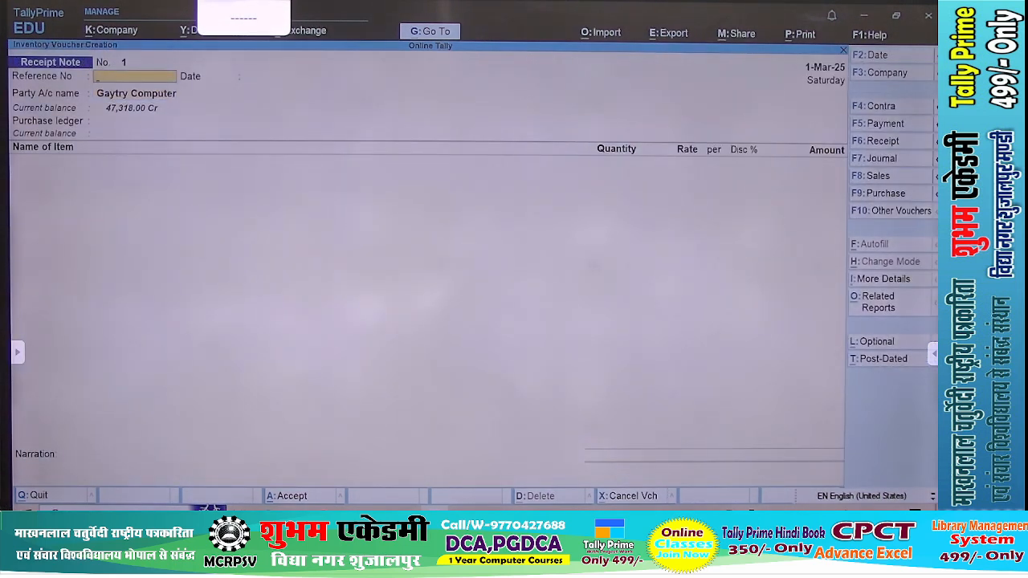
# Keep Gaytry Computer and order G1 on the receipt note, leaving the remaining order and receipt details blank
pyautogui.press('Return')
pyautogui.press('Return')
pyautogui.press('Return')
pyautogui.press('Return')
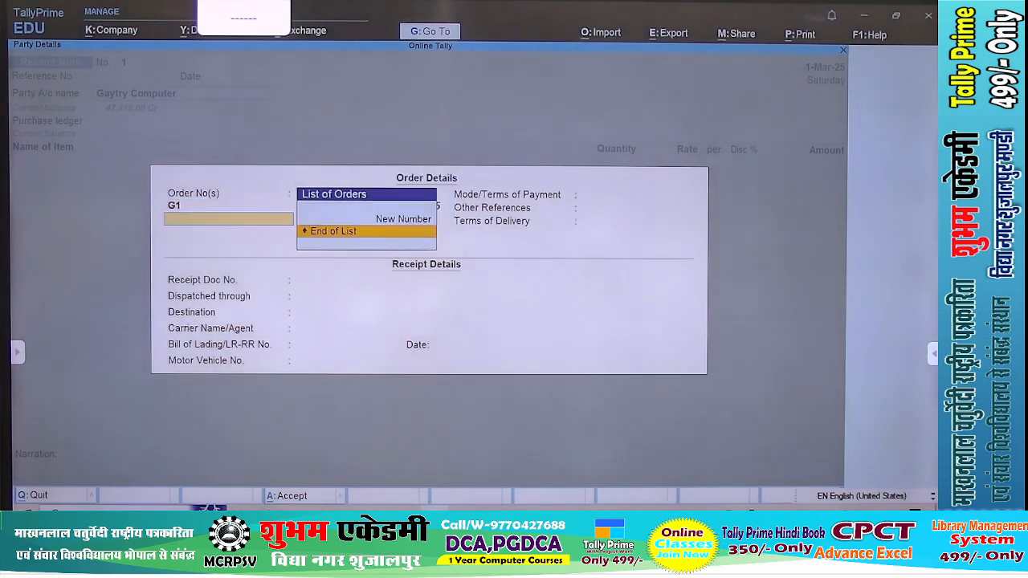
pyautogui.press('Return')
pyautogui.press('Return')
pyautogui.press('Return')
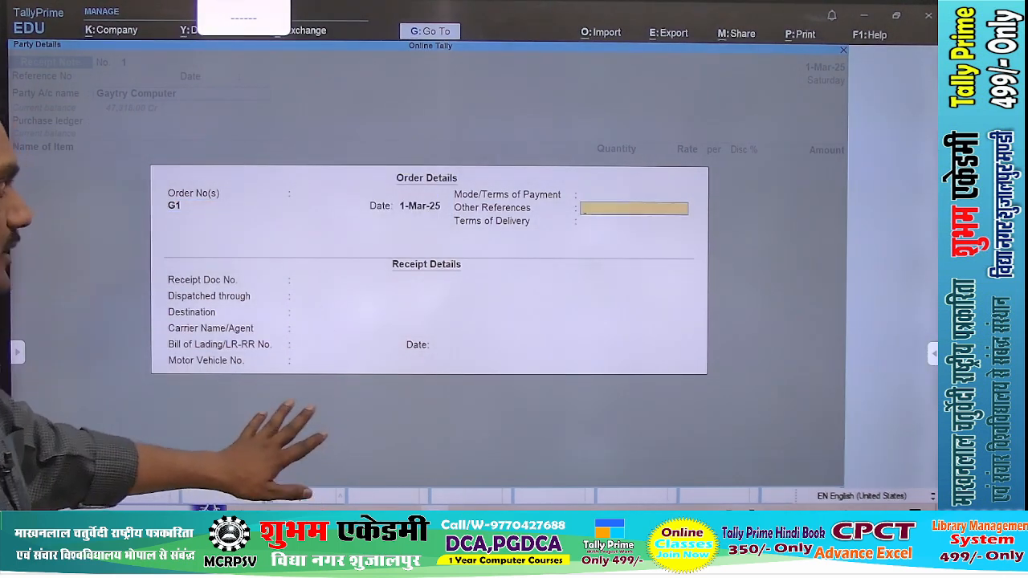
pyautogui.press('Return')
pyautogui.press('Return')
pyautogui.press('Return')
pyautogui.press('Return')
pyautogui.press('Return')
pyautogui.press('Return')
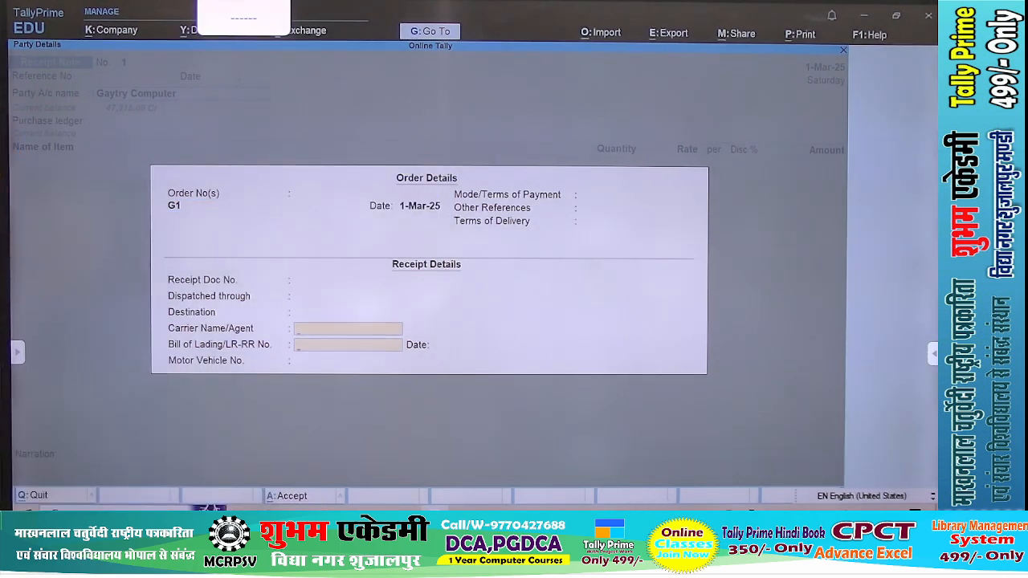
# Accept Gaytry Computer's party details and keep Purchase Ac as the purchase ledger of the receipt note
pyautogui.press('Return')
pyautogui.press('Return')
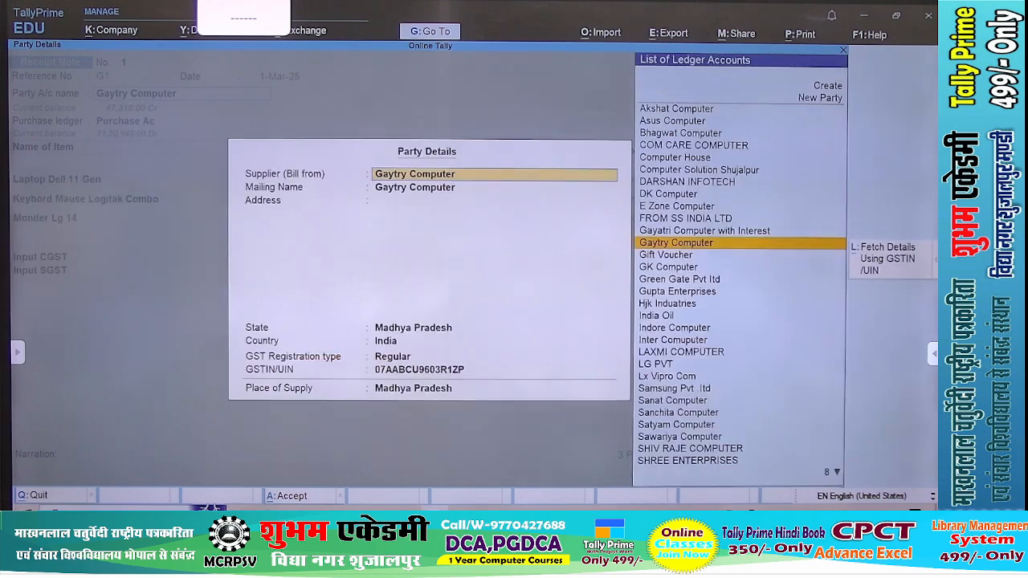
pyautogui.press('Return')
pyautogui.press('Return')
pyautogui.press('Return')
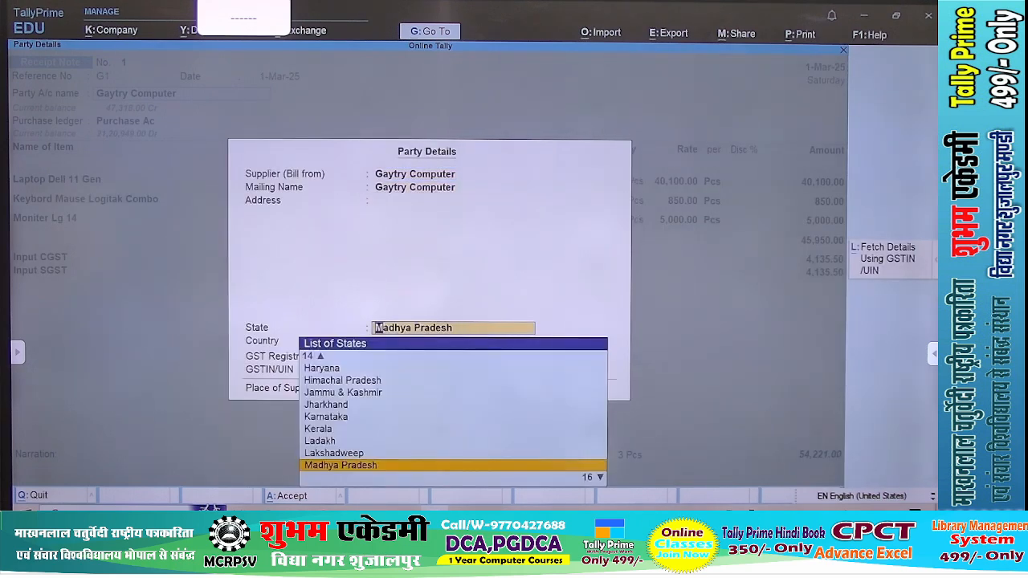
pyautogui.hotkey('ctrl', 'a')
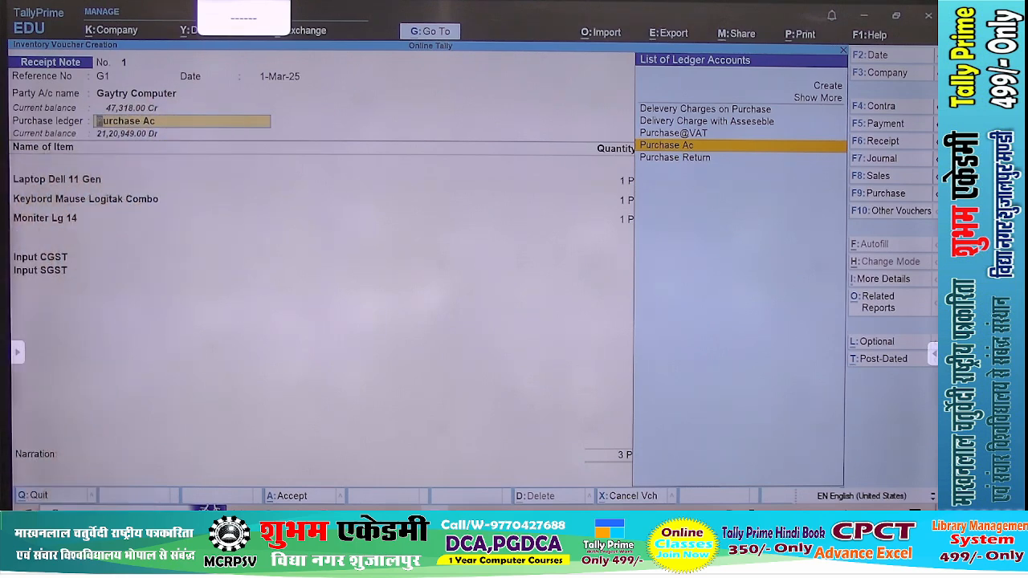
pyautogui.press('Return')
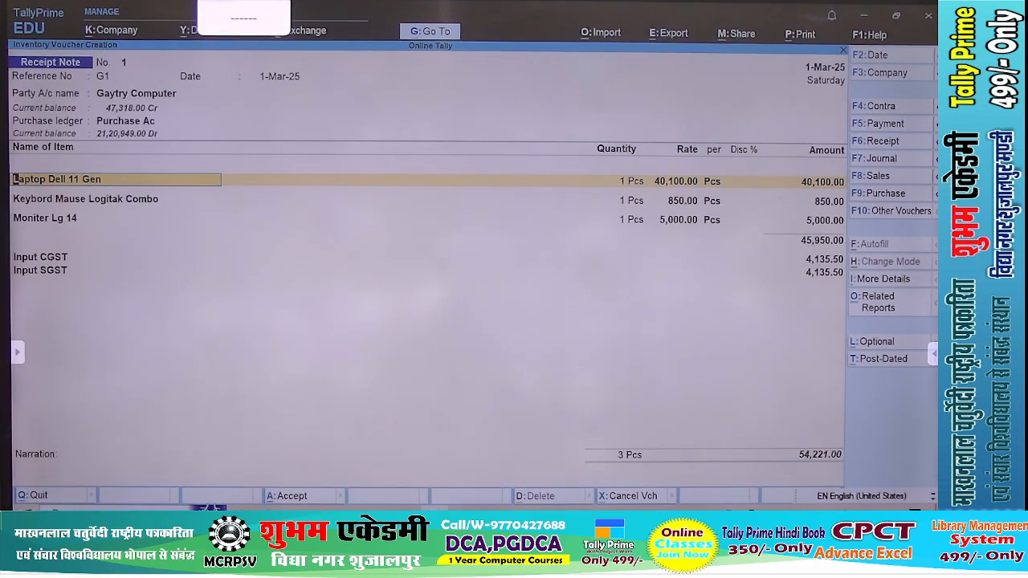
# Examine the step-2 receipt note example in the Shri New_Tally 2024 PDF and return to TallyPrime
pyautogui.hotkey('alt', 'Tab')
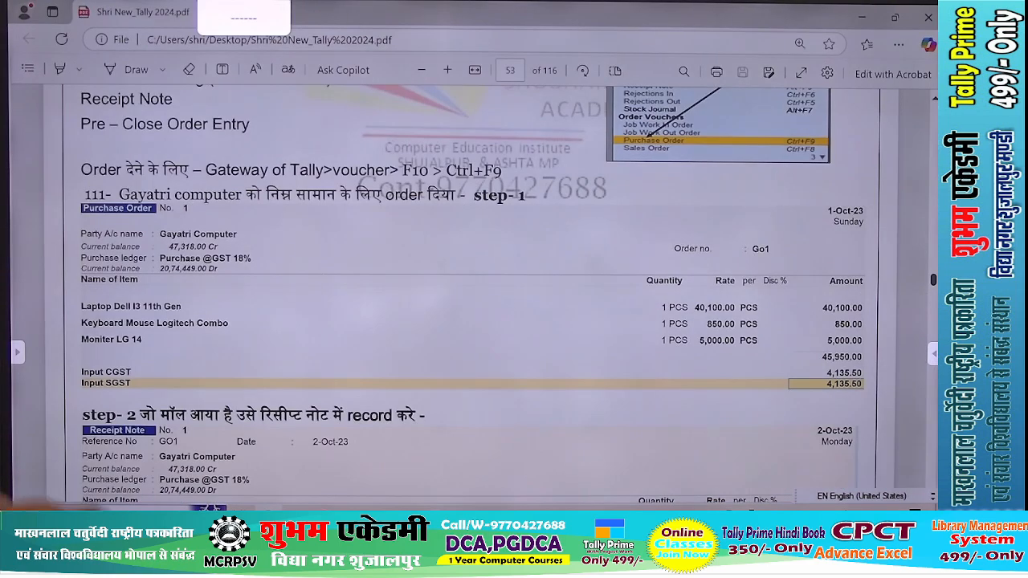
pyautogui.scroll(-10, 466, 293)
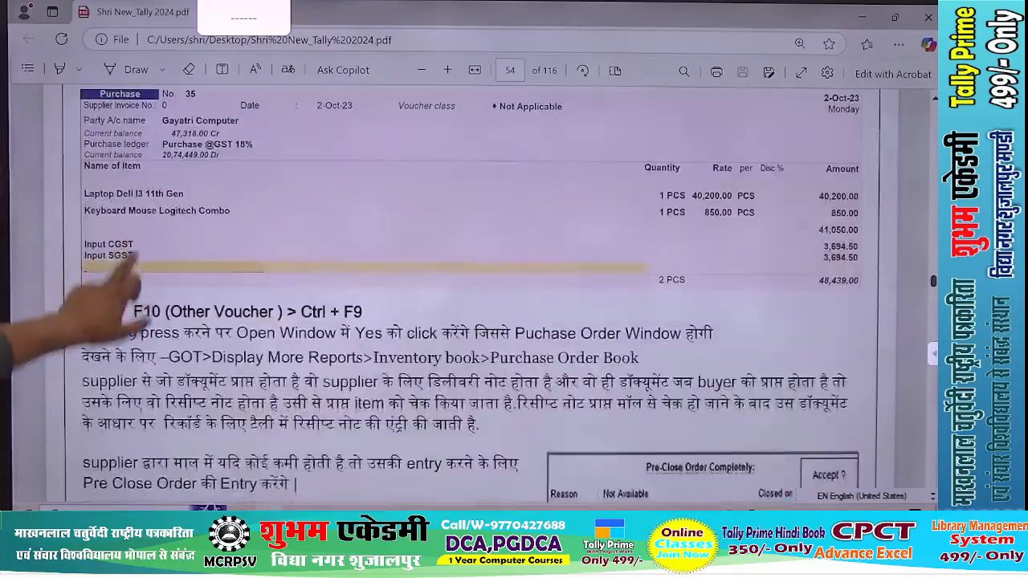
pyautogui.scroll(5, 466, 297)
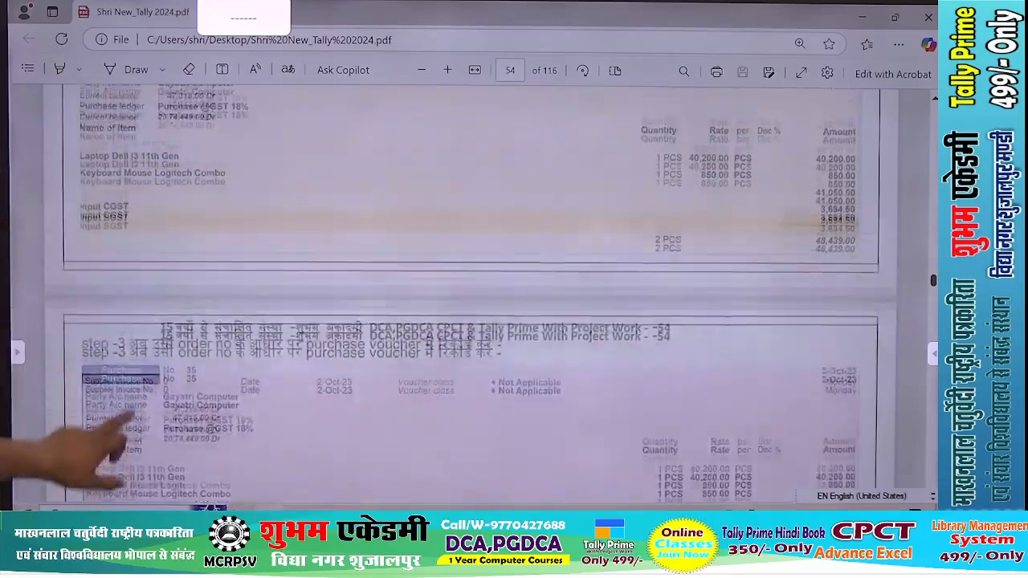
pyautogui.scroll(3, 466, 297)
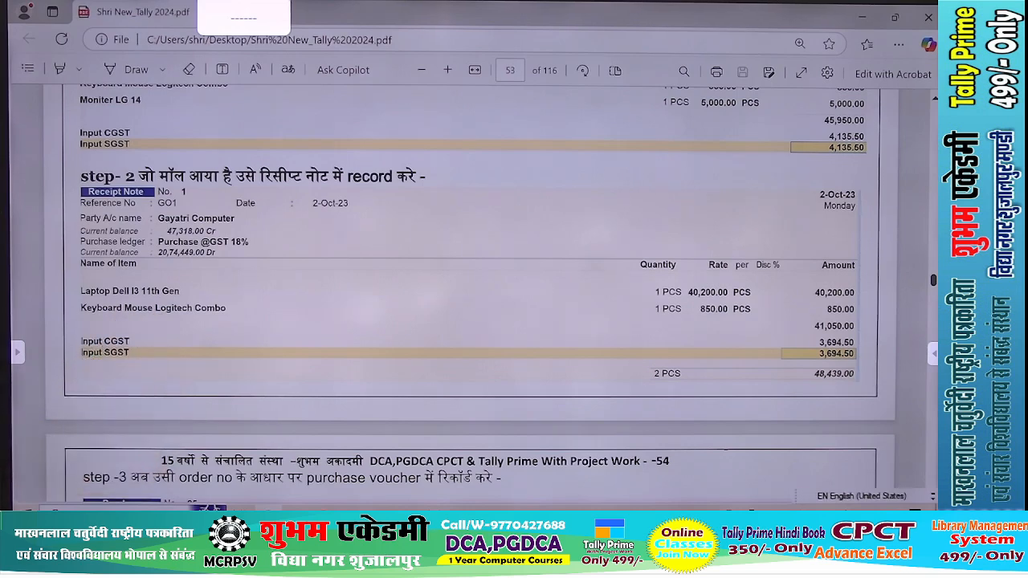
pyautogui.hotkey('alt', 'Tab')
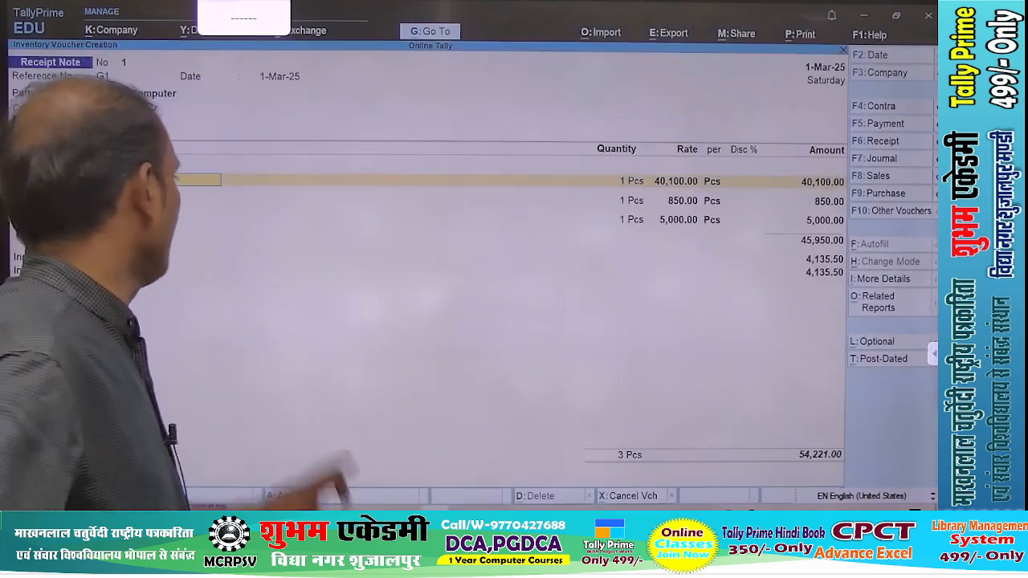
# Remove the undelivered Moniter Lg 14 line from the receipt note's item list
pyautogui.click(116, 218)
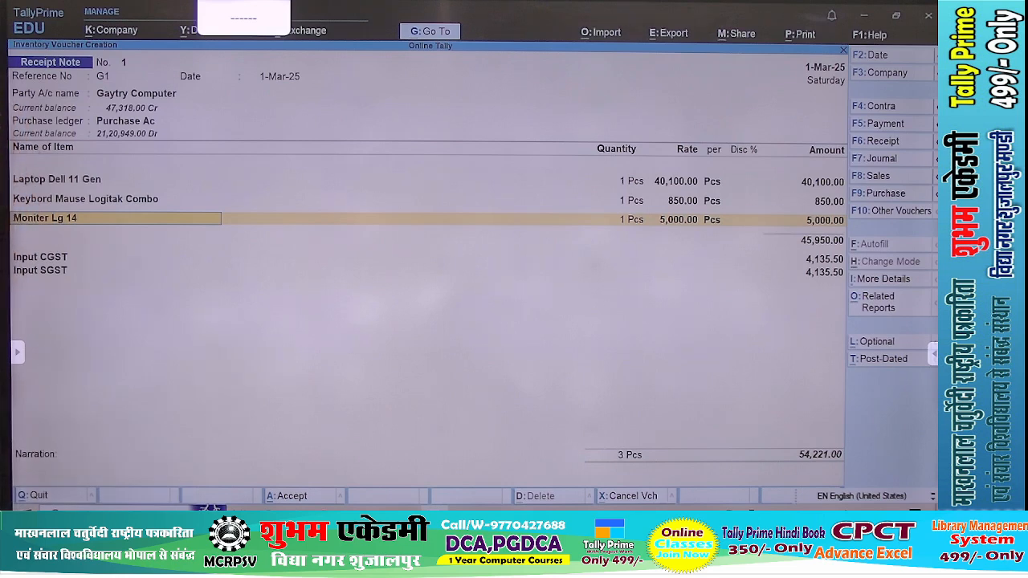
pyautogui.press('BackSpace')
pyautogui.press('Down')
pyautogui.press('Down')
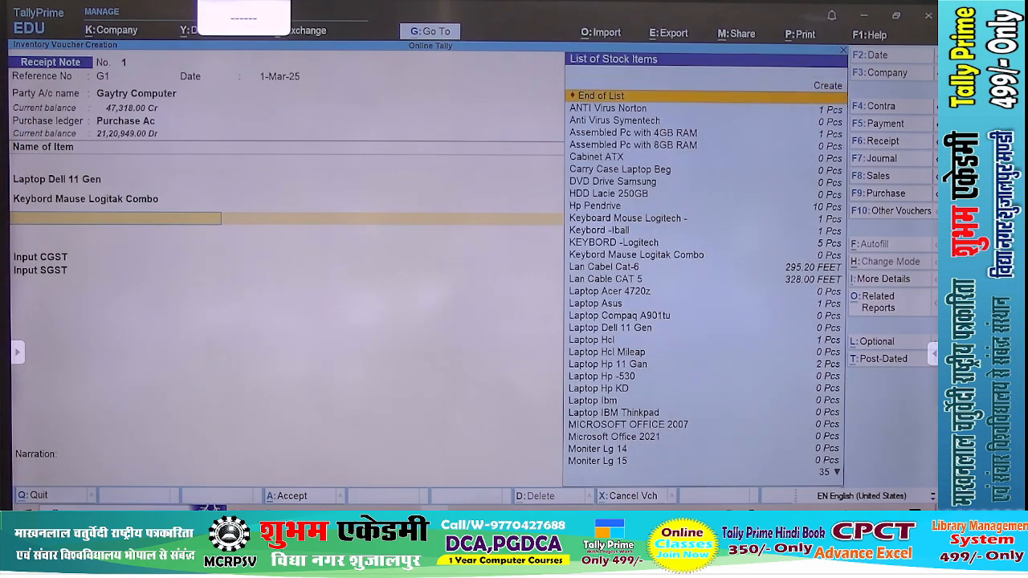
pyautogui.press('Return')
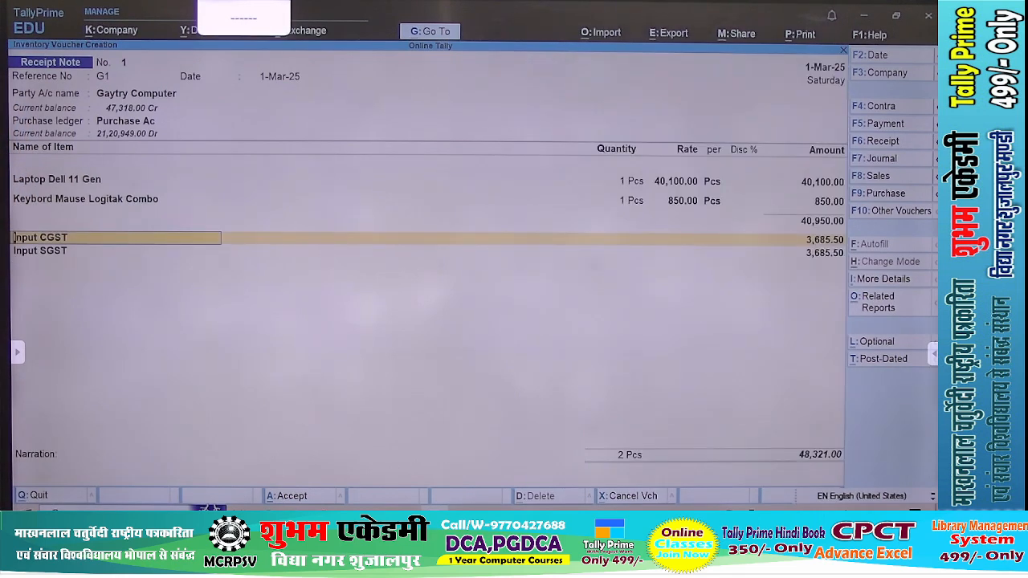
pyautogui.press('ctrl')
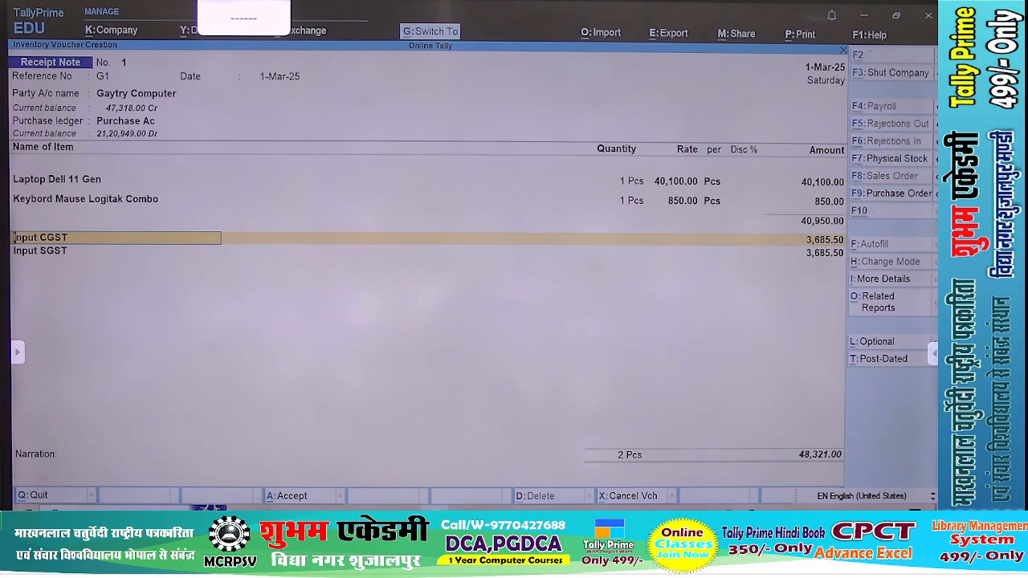
# Save the Gaytry Computer receipt note and leave voucher entry for the Gateway of Tally
pyautogui.hotkey('ctrl', 'a')
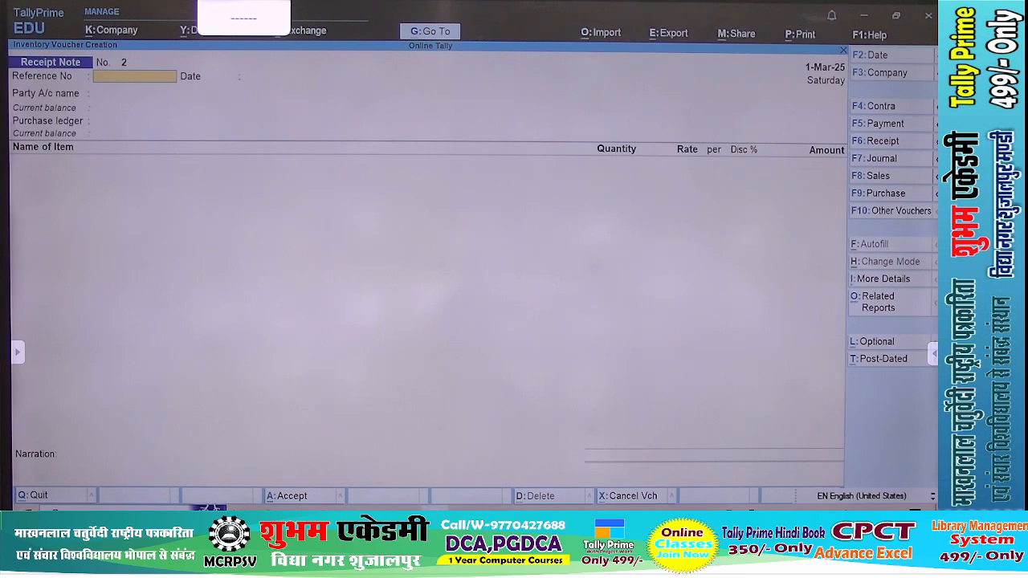
pyautogui.press('Escape')
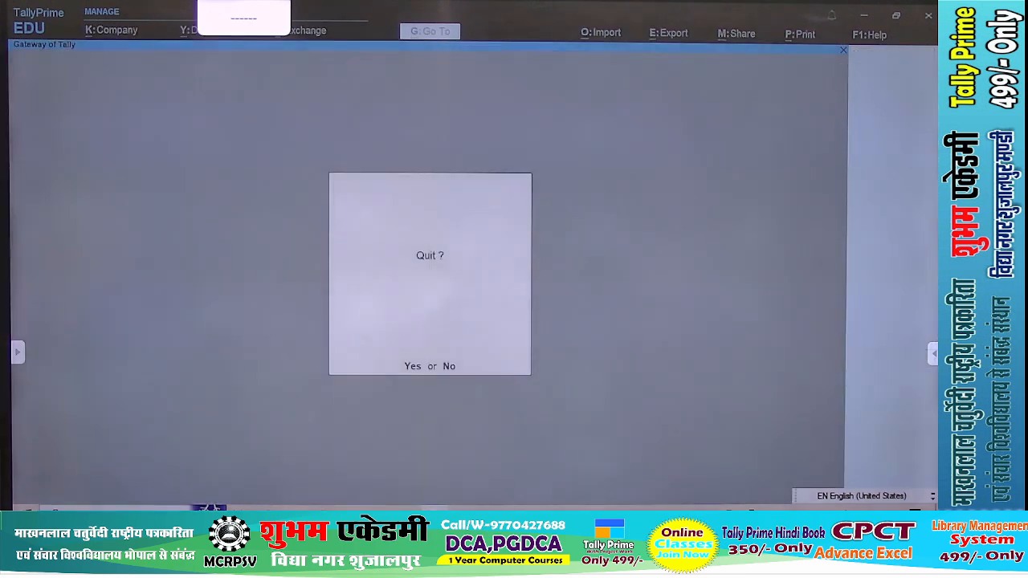
pyautogui.press('y')
# Show the Balance Sheet in detailed form and look into its Sundry Creditors group
pyautogui.press('b')
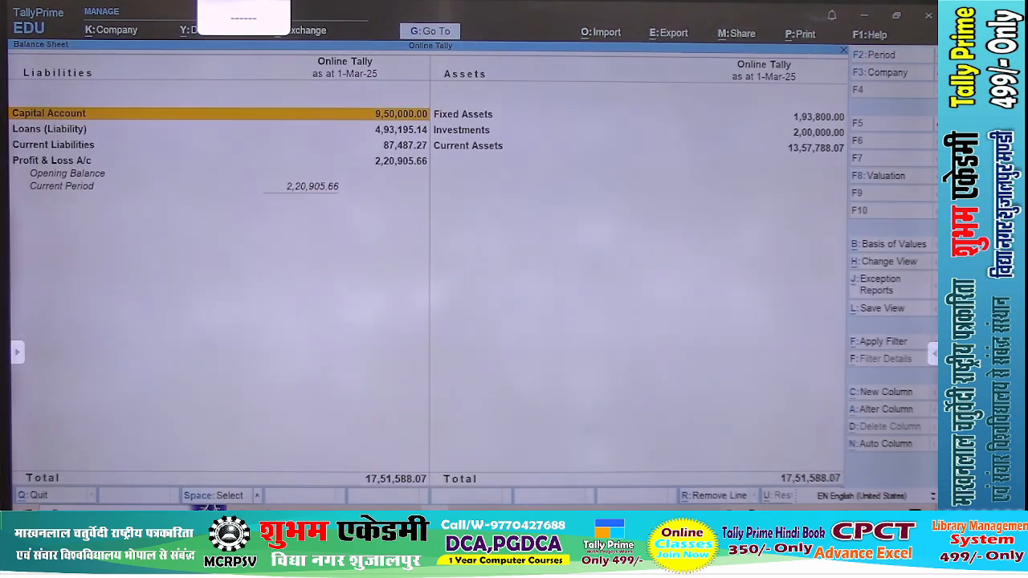
pyautogui.hotkey('alt', 'F5')
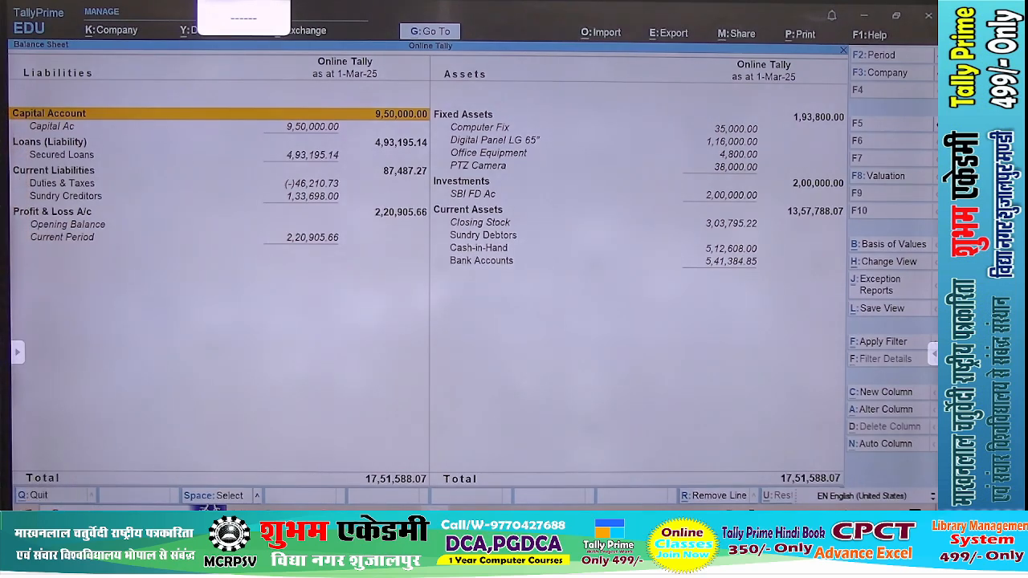
pyautogui.press('Down')
pyautogui.press('Down')
pyautogui.press('Down')
pyautogui.press('Down')
pyautogui.press('Down')
pyautogui.press('Down')
pyautogui.press('Return')
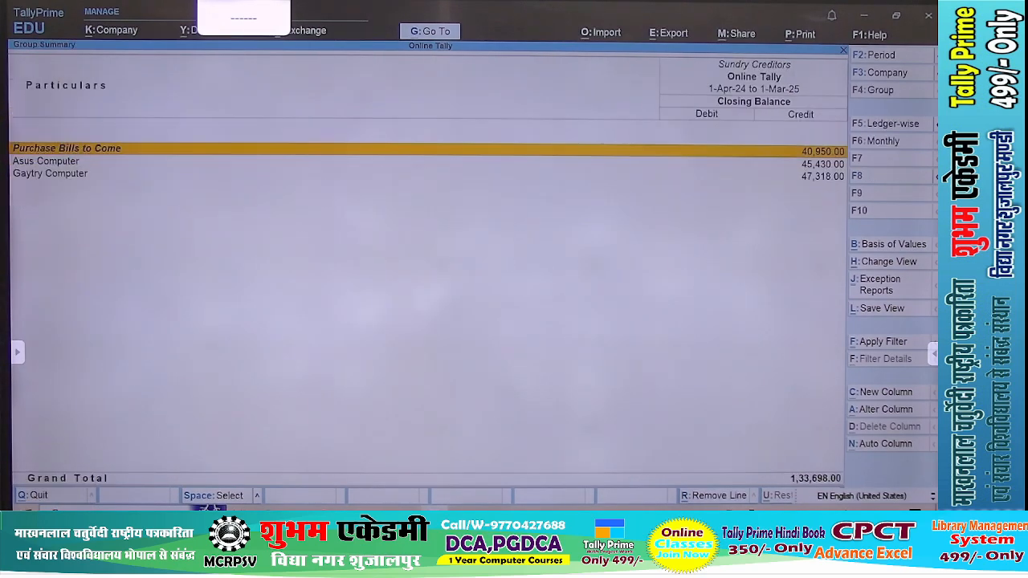
# Check Gaytry Computer's monthly ledger summary within Sundry Creditors, and return to the Gateway of Tally
pyautogui.press('Down')
pyautogui.press('Down')
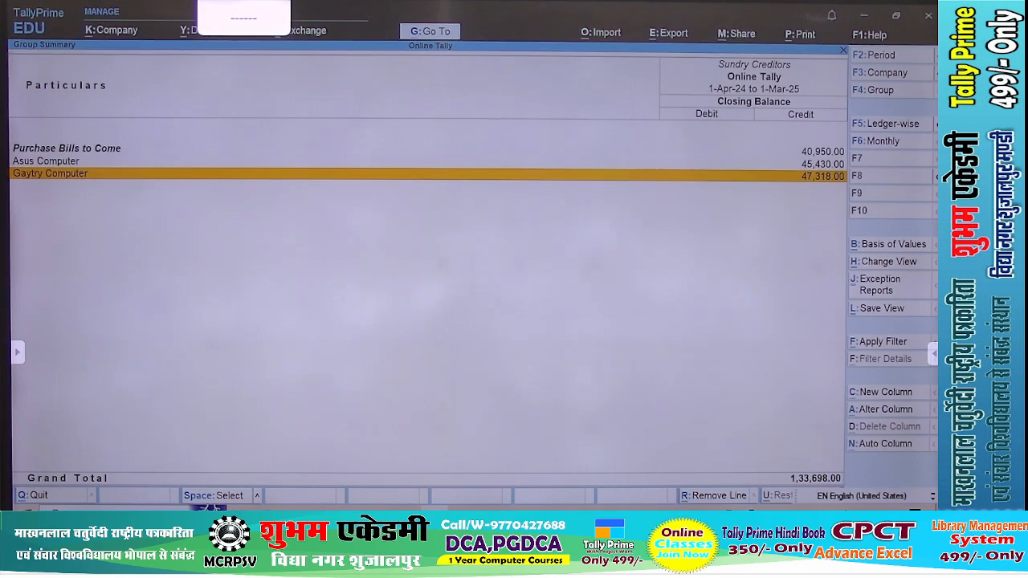
pyautogui.press('Return')
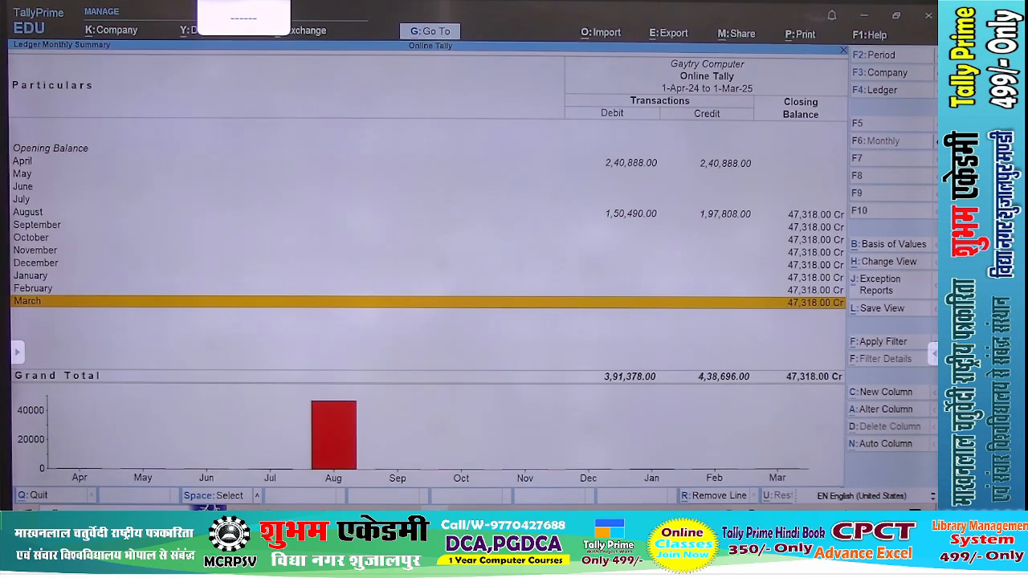
pyautogui.press('Escape')
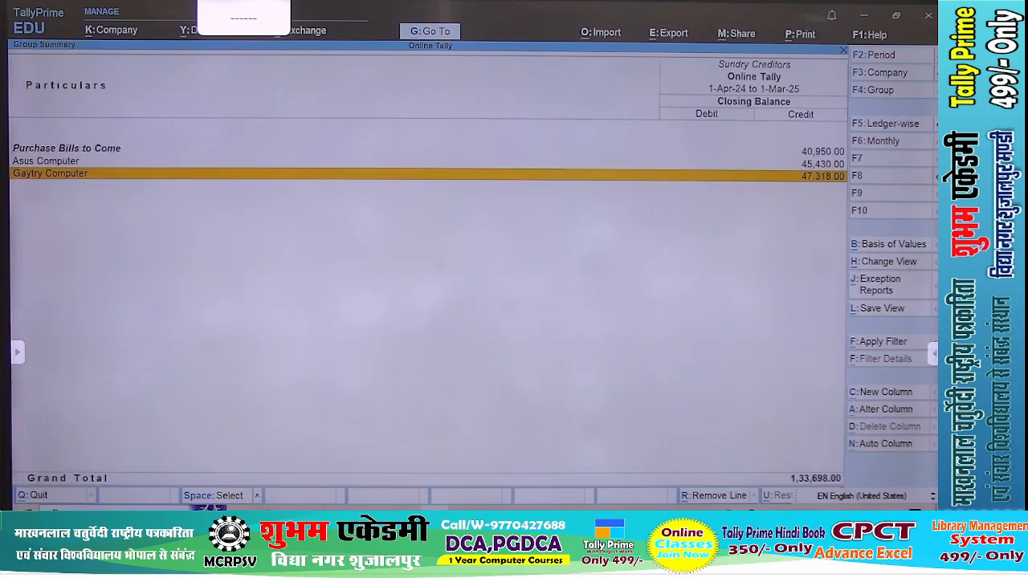
pyautogui.press('Escape')
pyautogui.press('Escape')
pyautogui.press('Escape')
pyautogui.press('Escape')
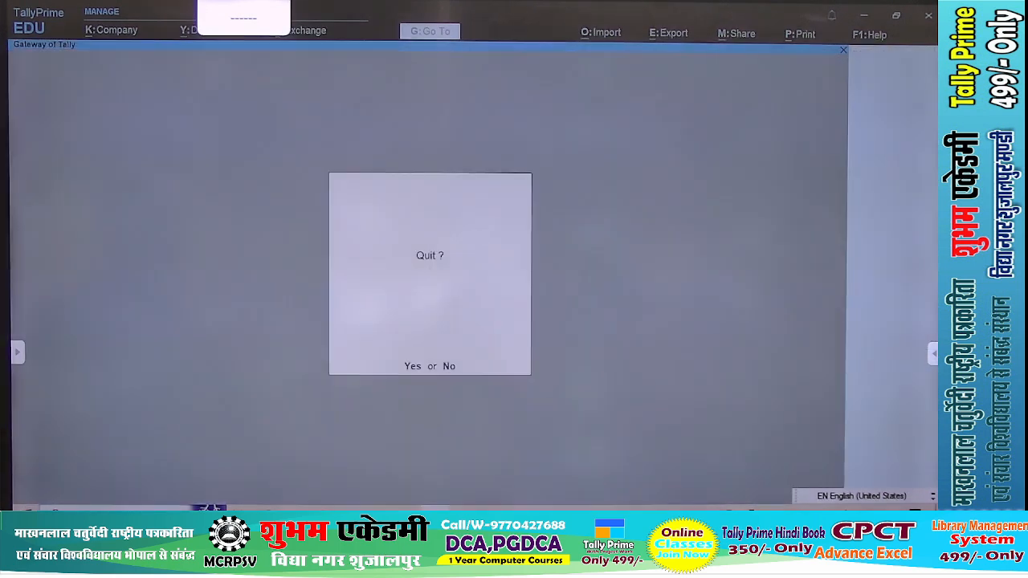
# Start a purchase voucher with the CGST & SGST voucher class, leaving the supplier invoice number blank
pyautogui.press('v')
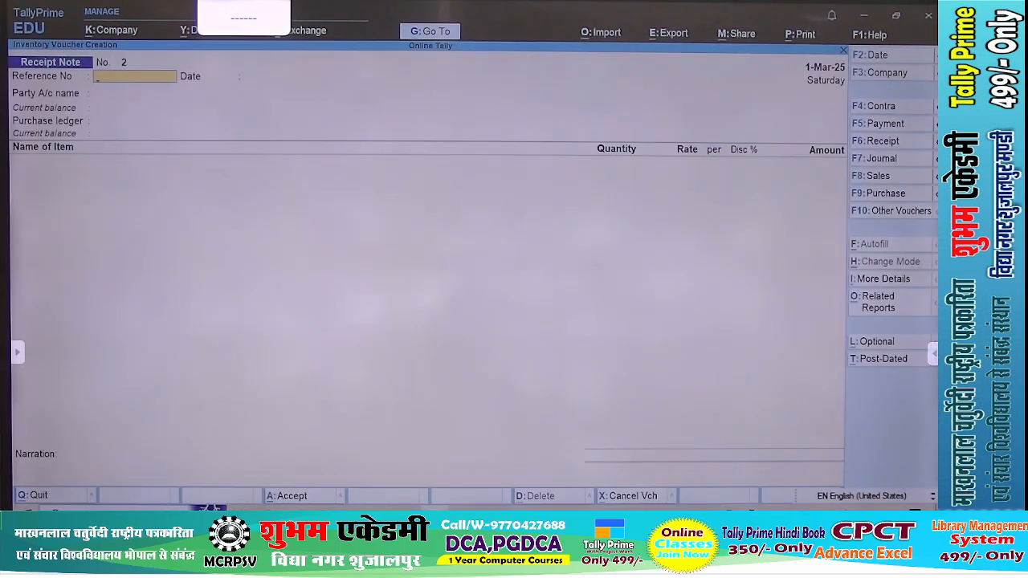
pyautogui.press('F9')
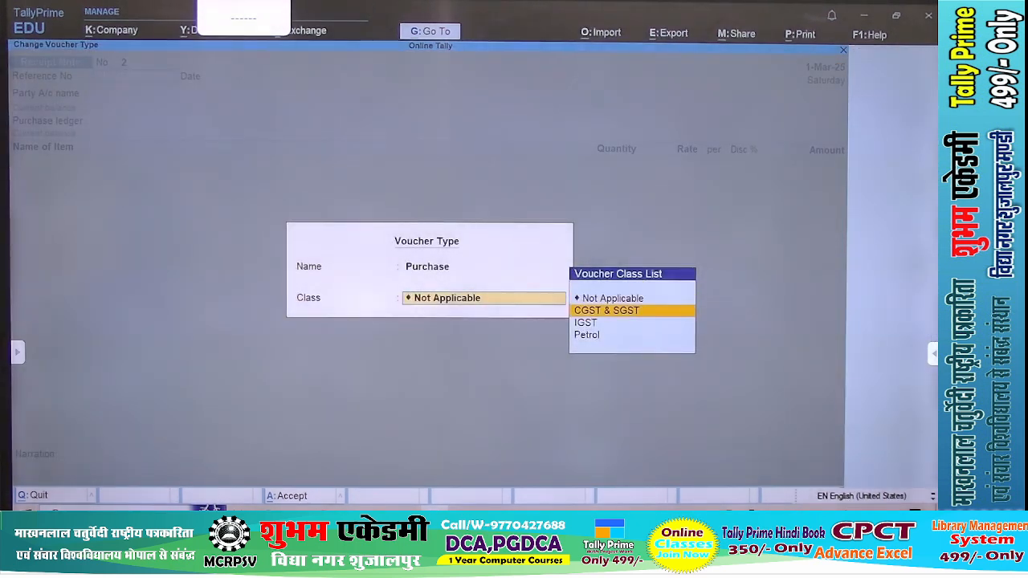
pyautogui.press('Return')
pyautogui.press('Return')
pyautogui.press('Return')
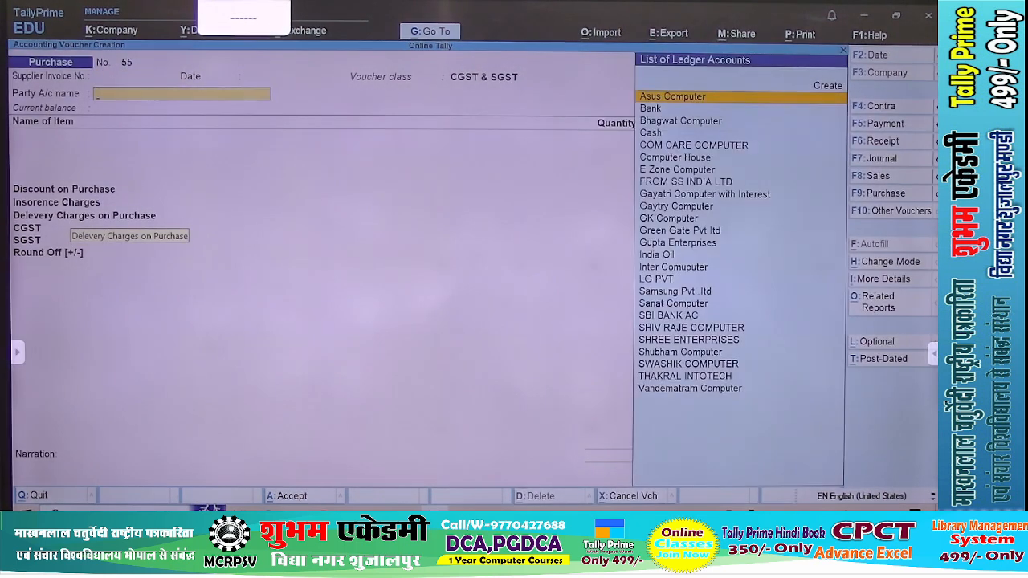
# Try filling the CGST & SGST purchase voucher for Gaytry Computer from receipt note G1, accepting the receipt and party details
pyautogui.write('Ga')
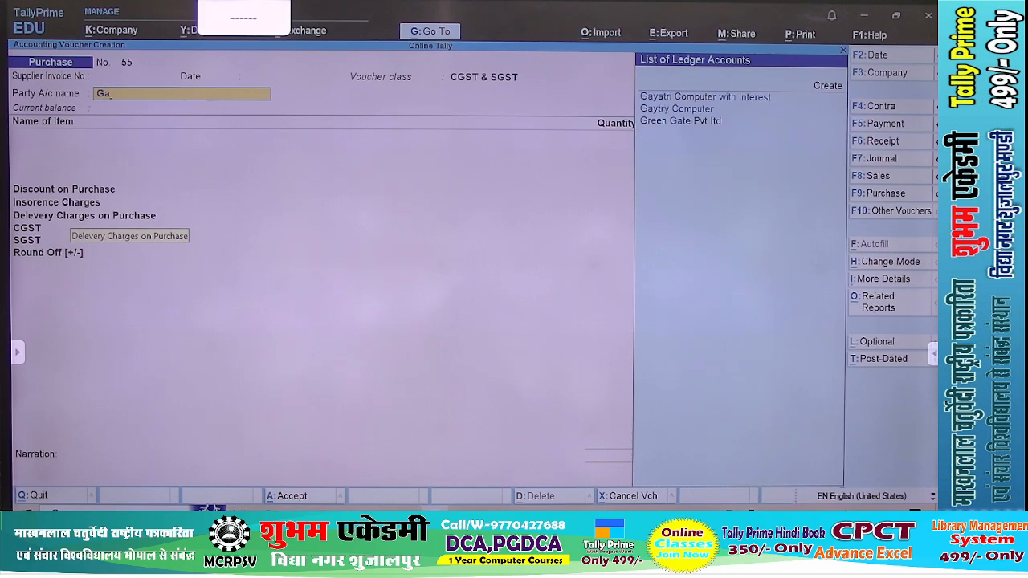
pyautogui.press('Down')
pyautogui.press('Return')
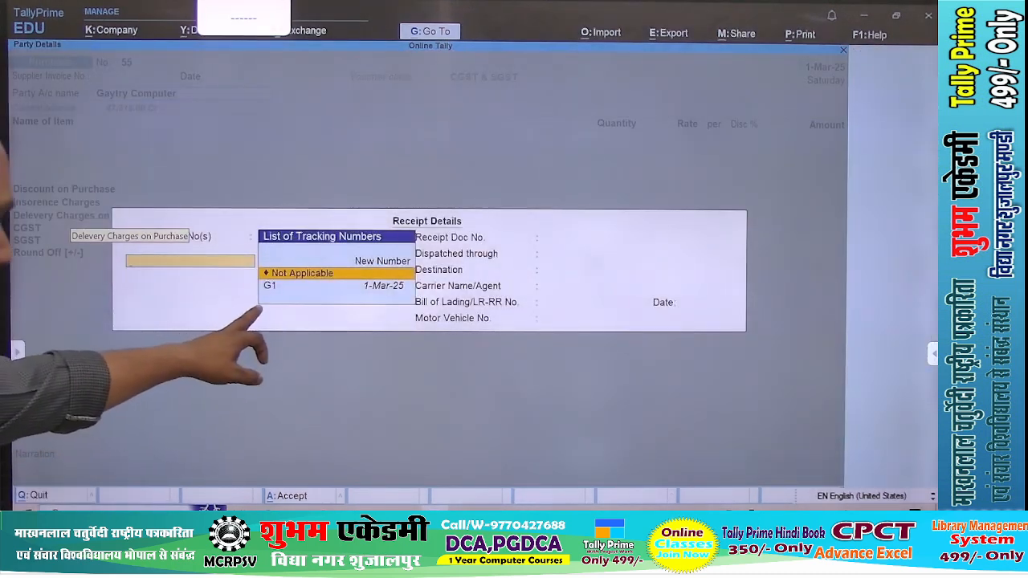
pyautogui.press('Down')
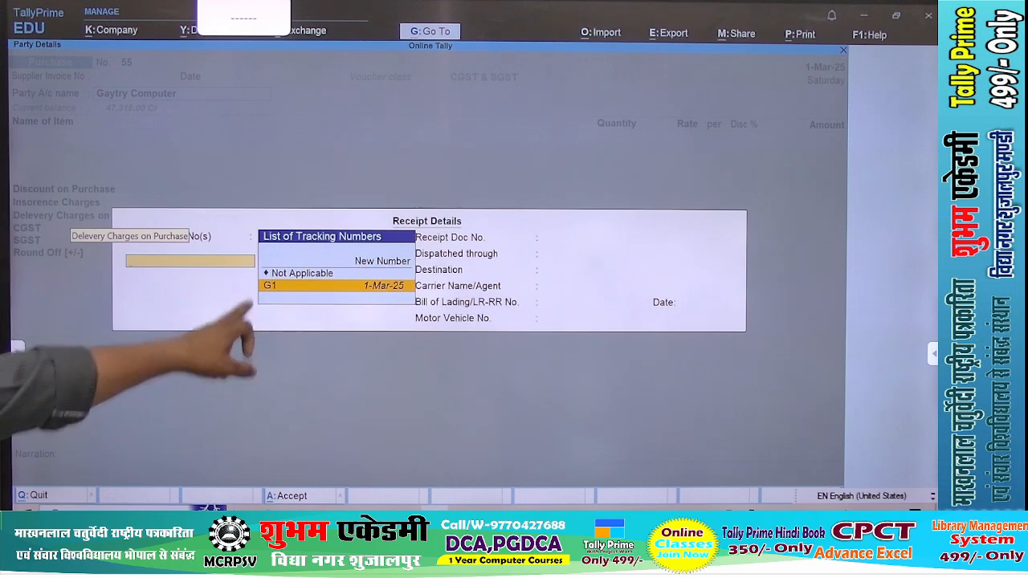
pyautogui.press('Return')
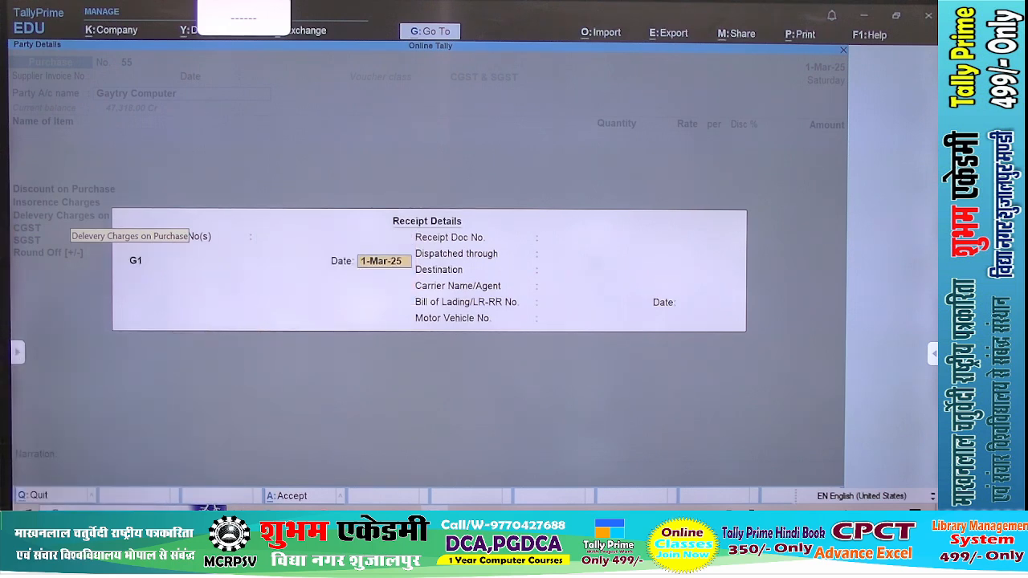
pyautogui.press('Return')
pyautogui.press('Return')
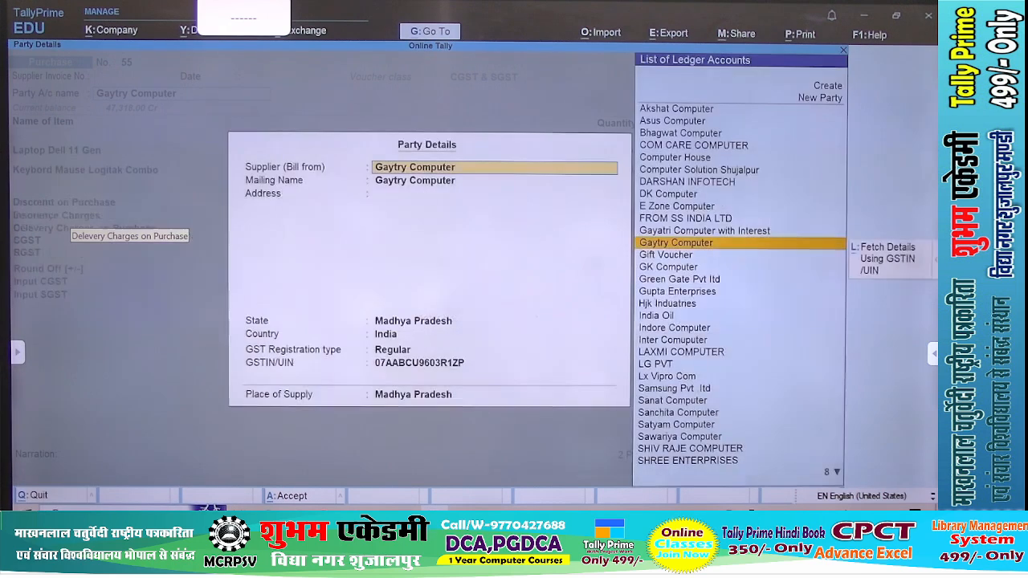
pyautogui.hotkey('ctrl', 'a')
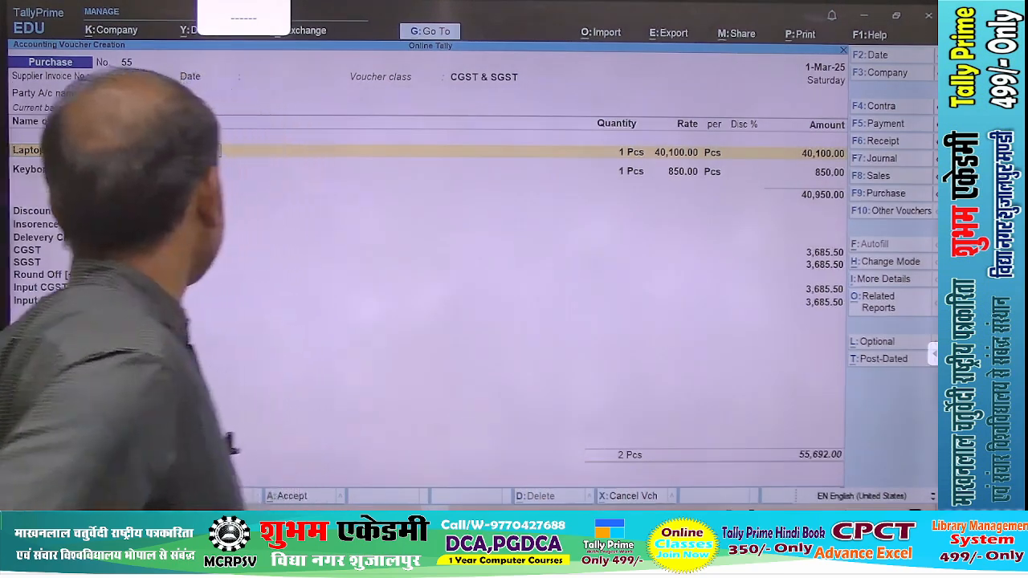
# Discard the partly filled Gaytry Computer purchase voucher
pyautogui.press('Escape')
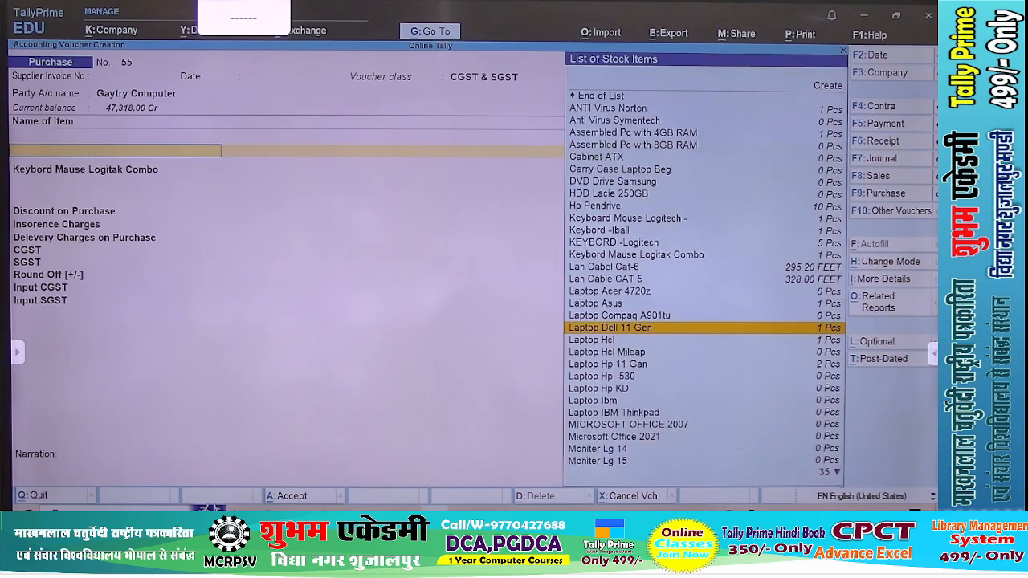
pyautogui.press('Escape')
pyautogui.press('Return')
pyautogui.press('Return')
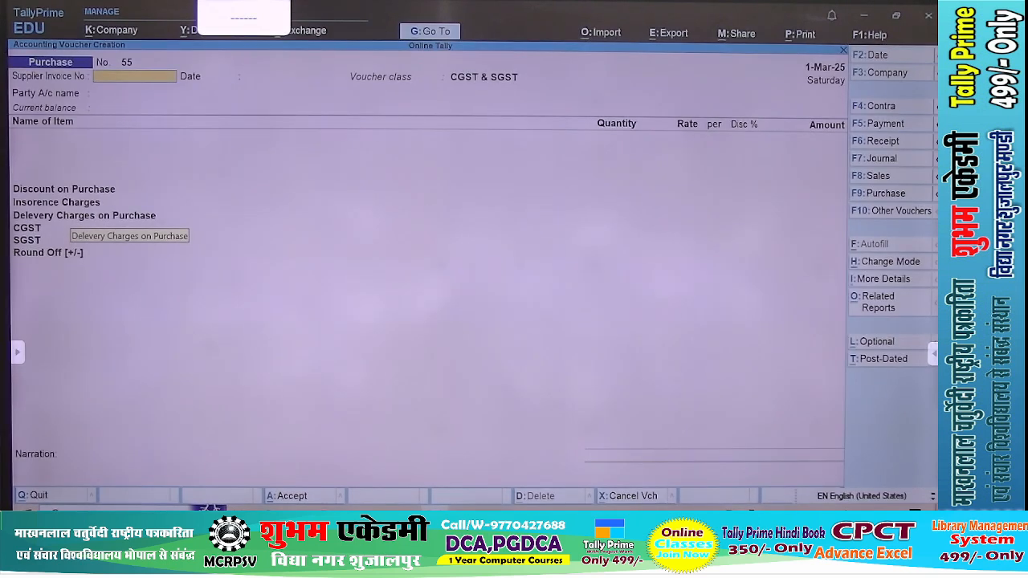
# Change the purchase voucher's class to Not Applicable and choose Gaytry Computer as the party account
pyautogui.press('F9')
pyautogui.press('Return')
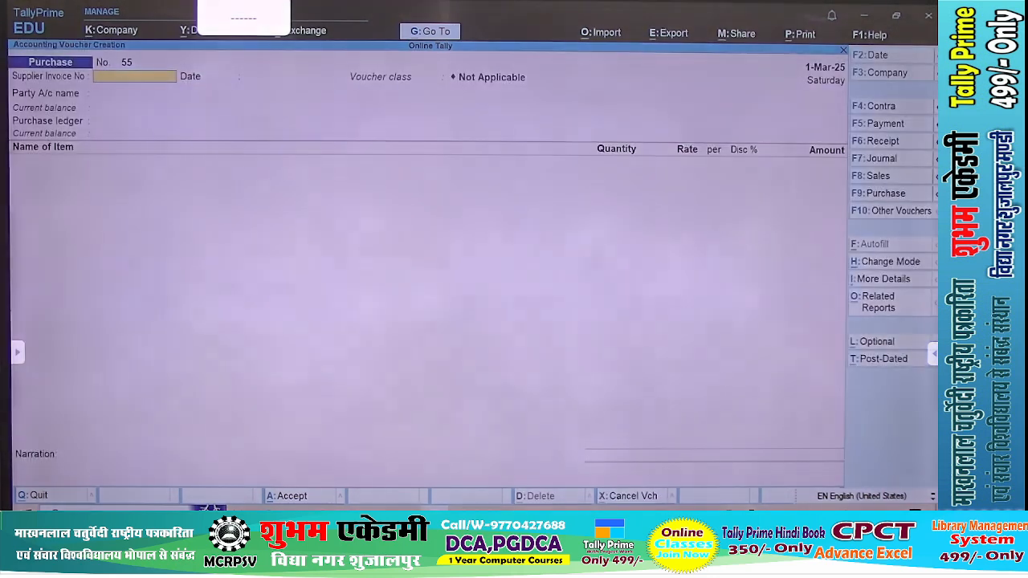
pyautogui.press('Return')
pyautogui.write('Ga')
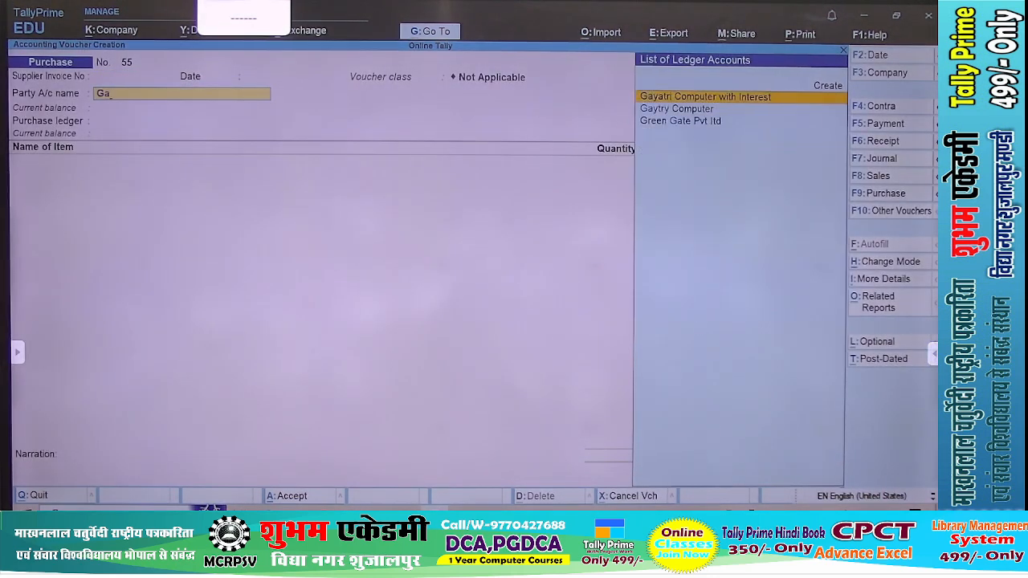
pyautogui.press('Down')
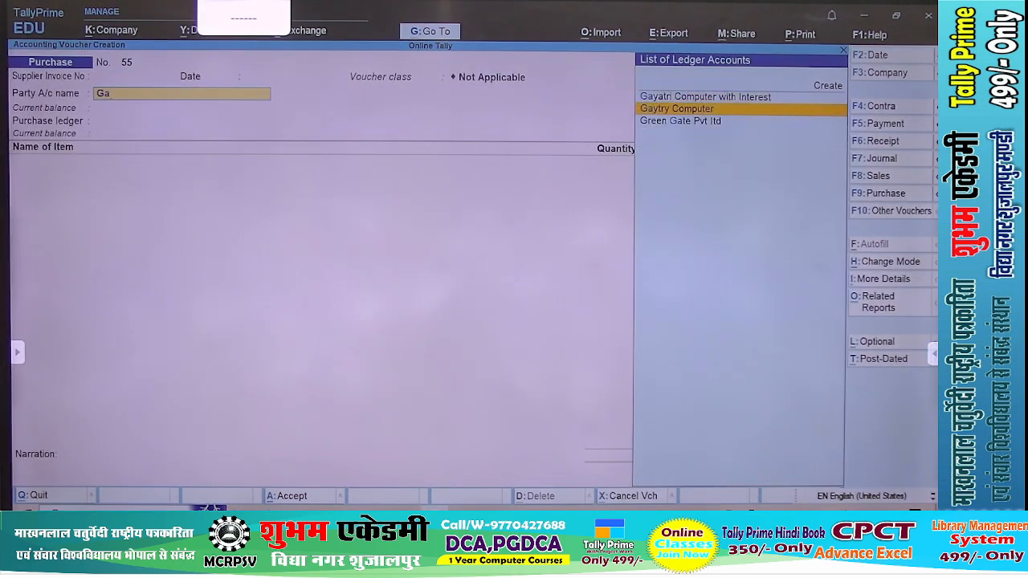
pyautogui.press('Return')
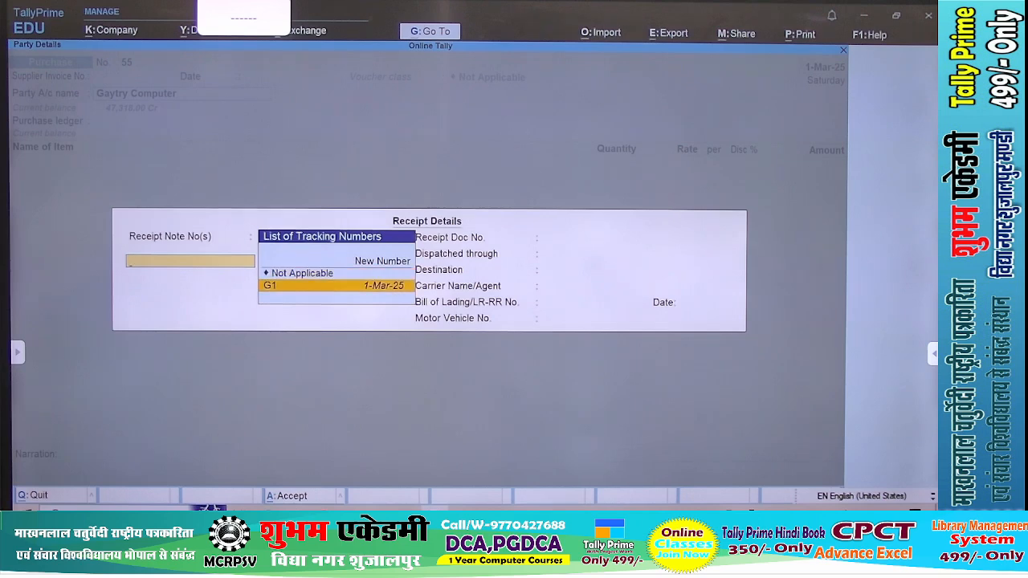
# Link receipt note G1 to the purchase, accept the receipt and party details, and keep Purchase Ac as the purchase ledger
pyautogui.press('Return')
pyautogui.hotkey('ctrl', 'a')
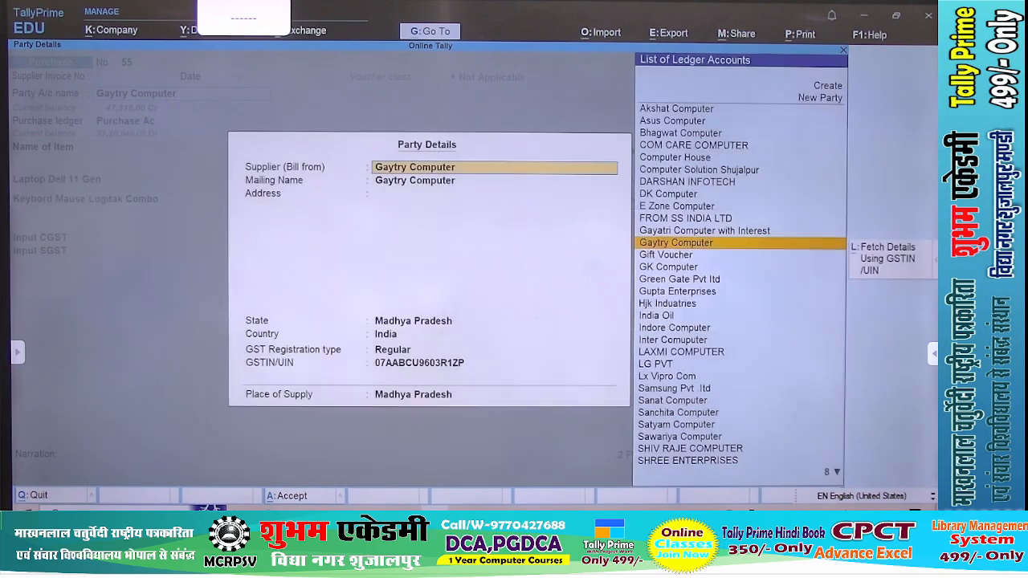
pyautogui.hotkey('ctrl', 'a')
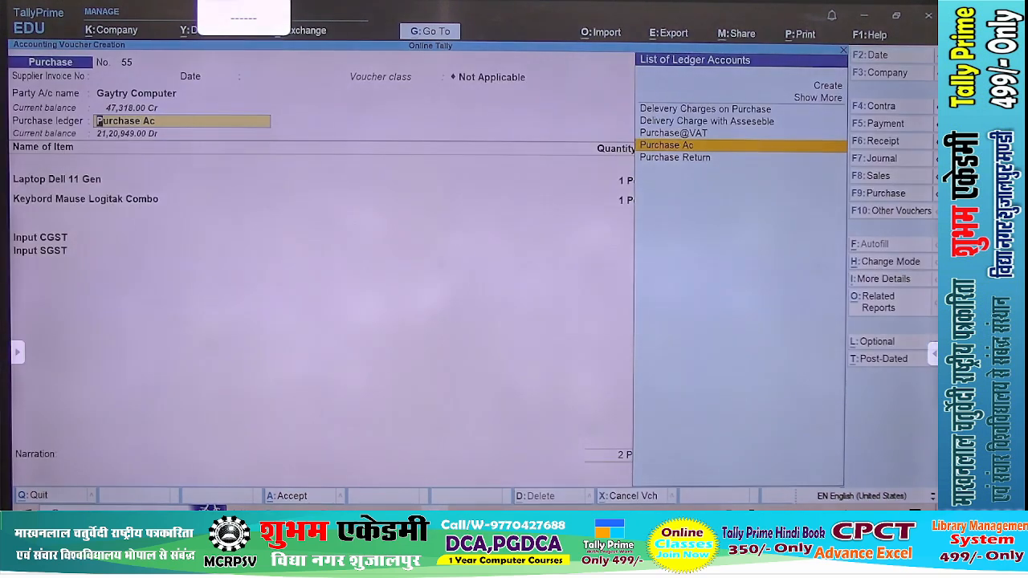
pyautogui.press('Return')
# Accept the Laptop Dell 11 Gen line with tracking number G1, 1 Pcs at 40,100.00
pyautogui.press('Return')
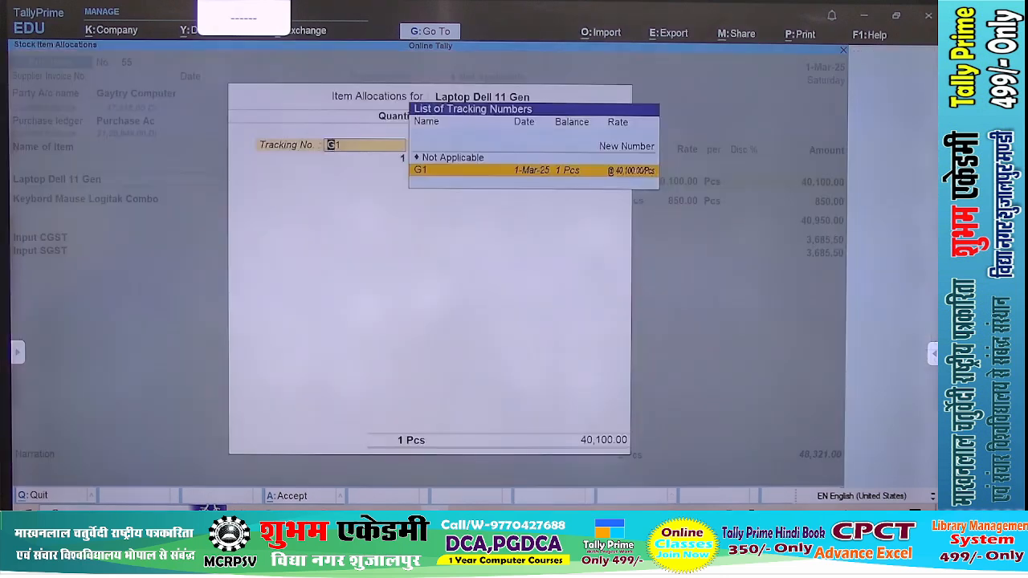
pyautogui.press('Return')
pyautogui.press('Return')
pyautogui.press('Return')
pyautogui.press('Return')
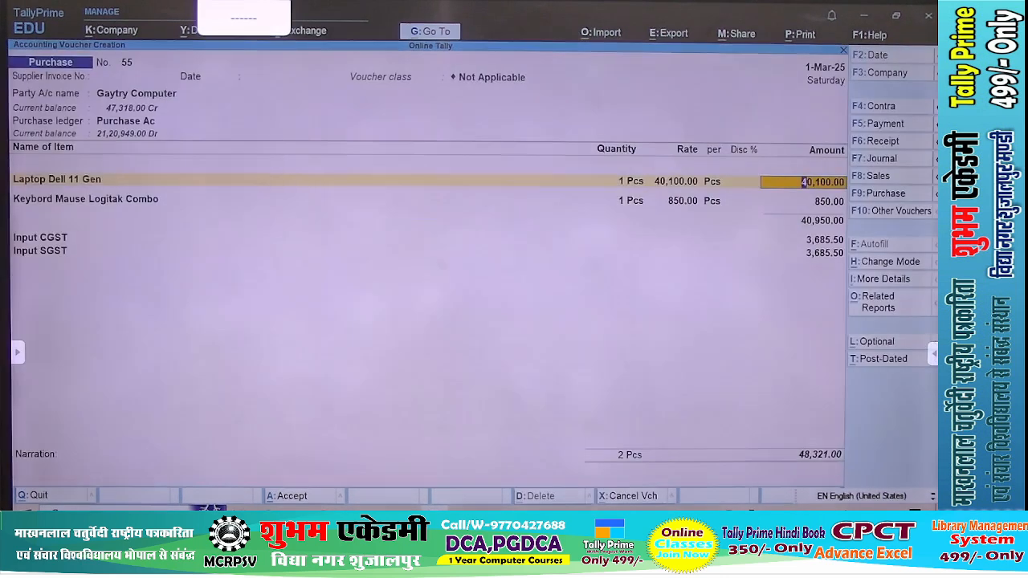
pyautogui.press('Return')
# Accept the Keybord Mause Logitak Combo allocation with tracking number and order G1, 1 Pcs at 850.00
pyautogui.press('Return')
pyautogui.press('Return')
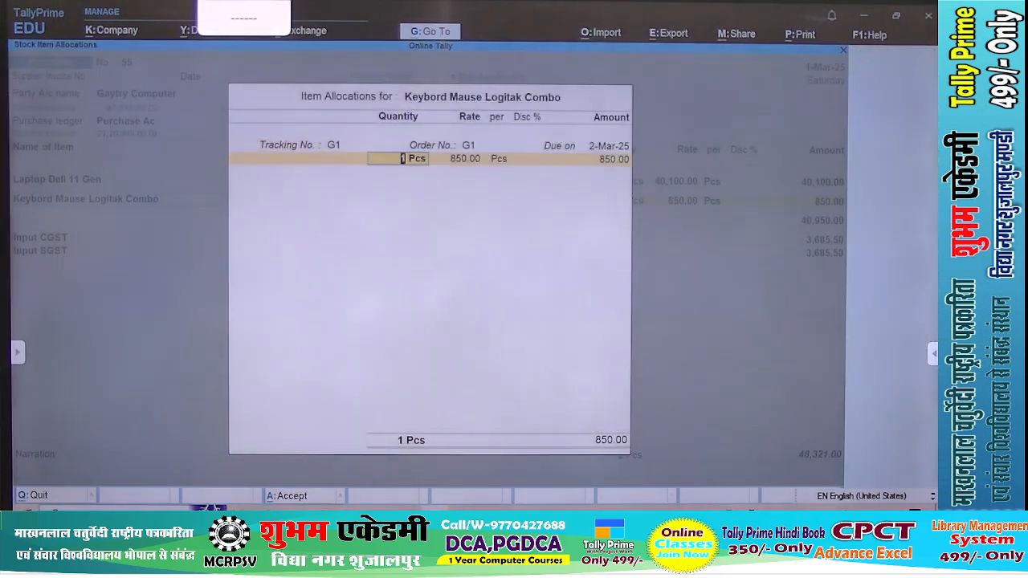
pyautogui.press('Return')
pyautogui.press('Return')
pyautogui.press('Return')
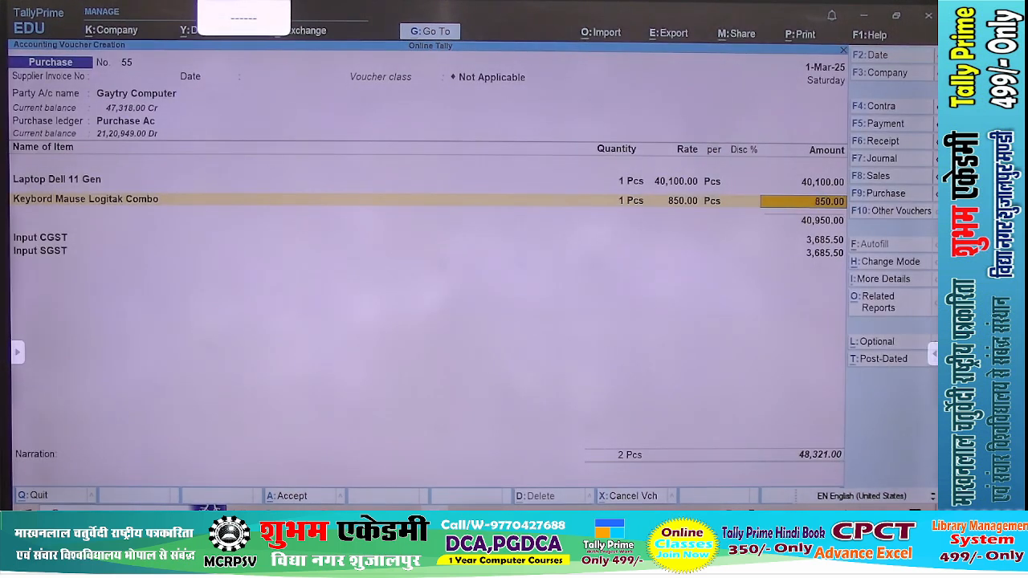
# Save the Gaytry Computer purchase voucher and return to the Gateway of Tally
pyautogui.press('ctrl')
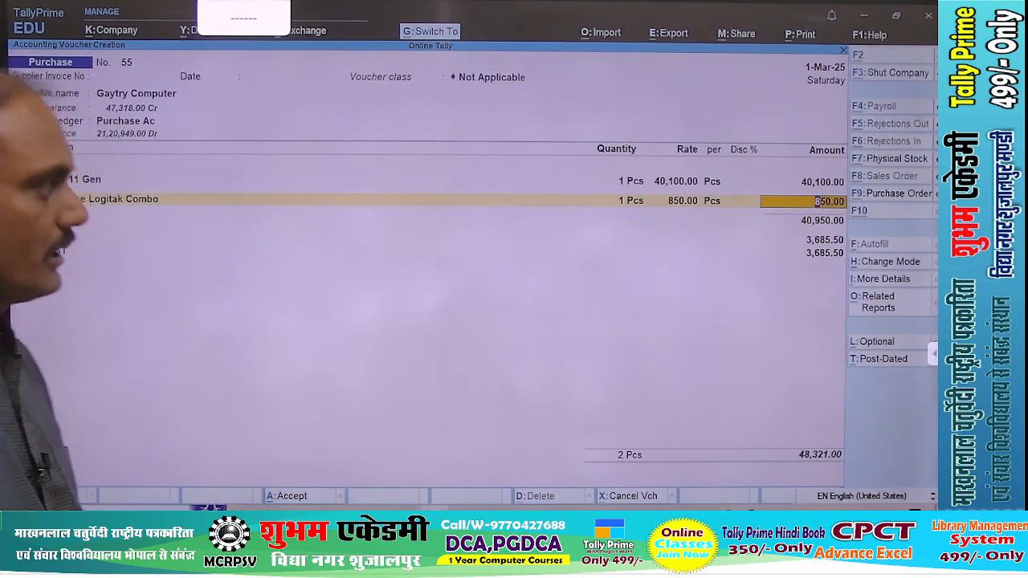
pyautogui.hotkey('ctrl', 'a')
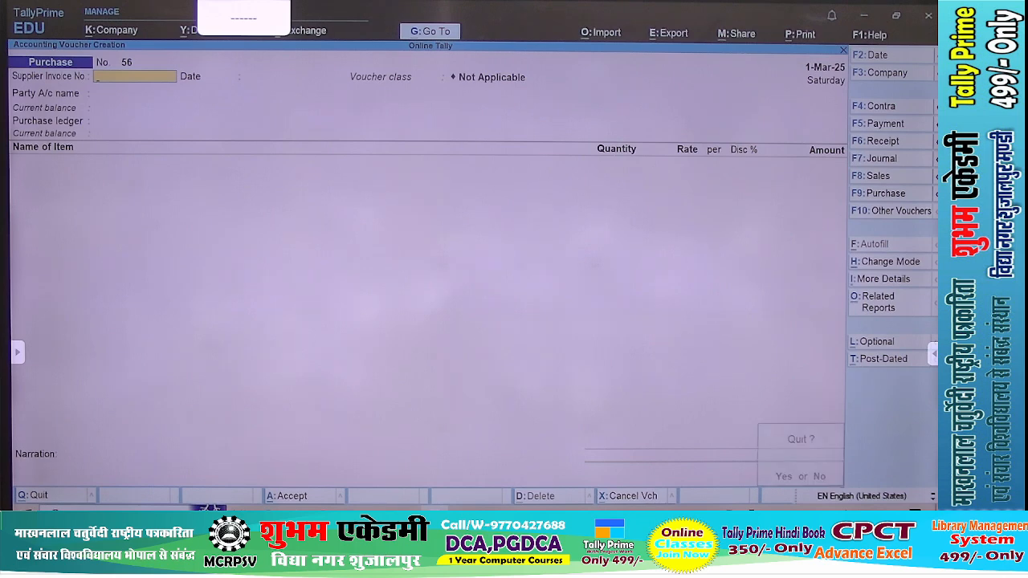
pyautogui.press('y')
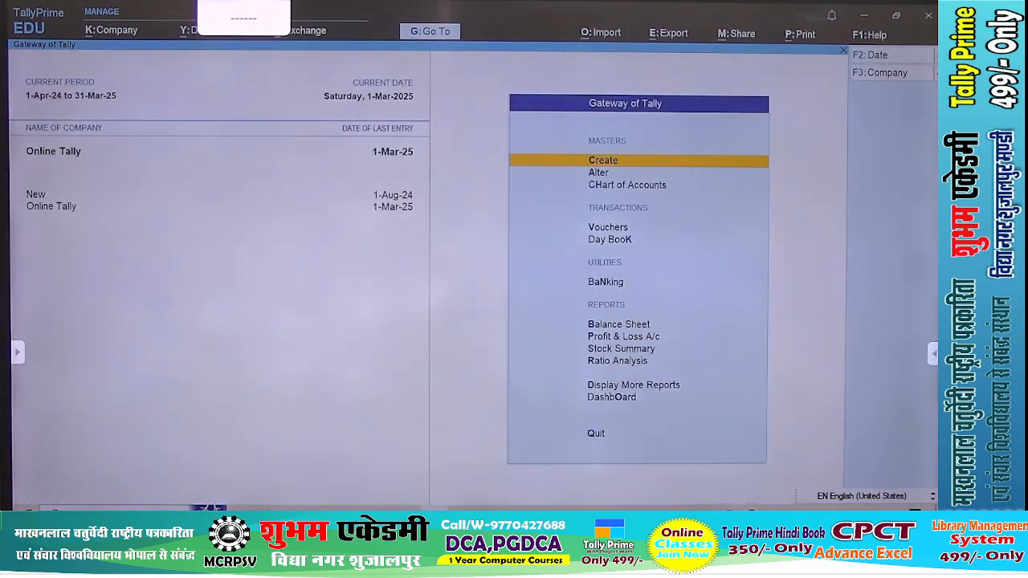
pyautogui.press('v')
pyautogui.press('Escape')
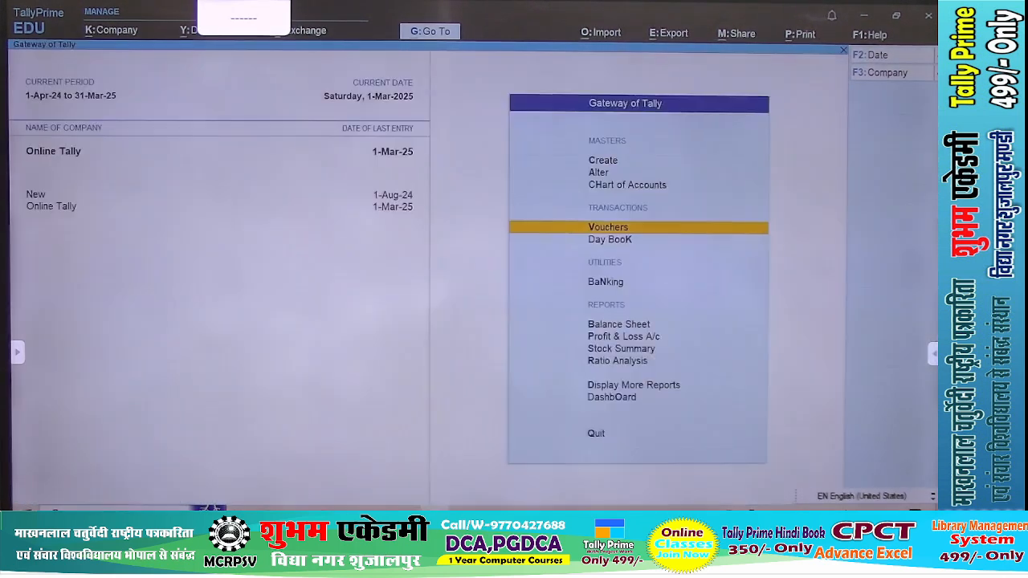
# Open the Balance Sheet, drill through Sundry Creditors to Gaytry Computer's monthly summary, and return to the Gateway of Tally
pyautogui.press('b')
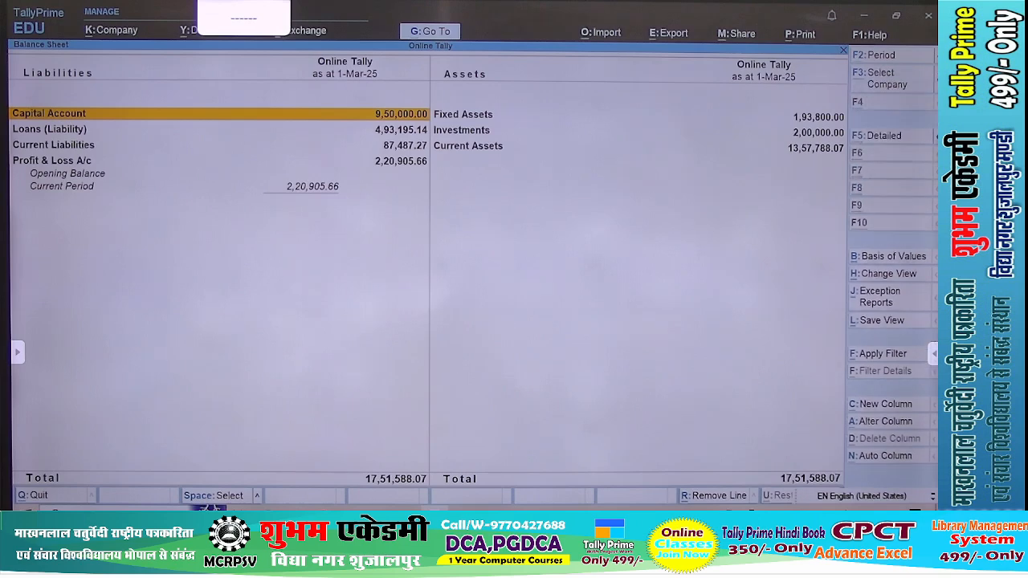
pyautogui.press('Down')
pyautogui.press('Down')
pyautogui.press('Down')
pyautogui.press('Down')
pyautogui.press('Down')
pyautogui.press('Down')
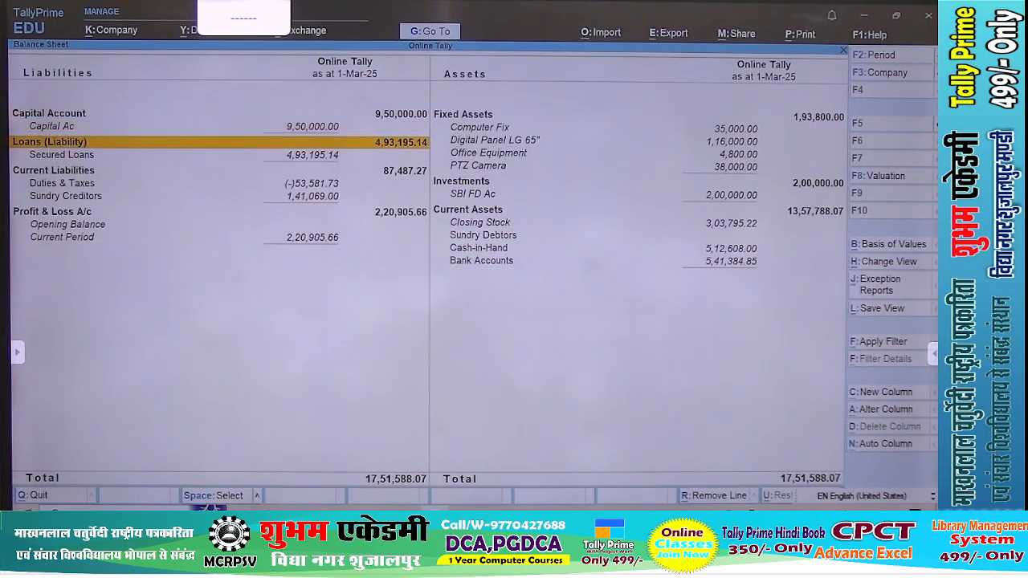
pyautogui.press('Return')
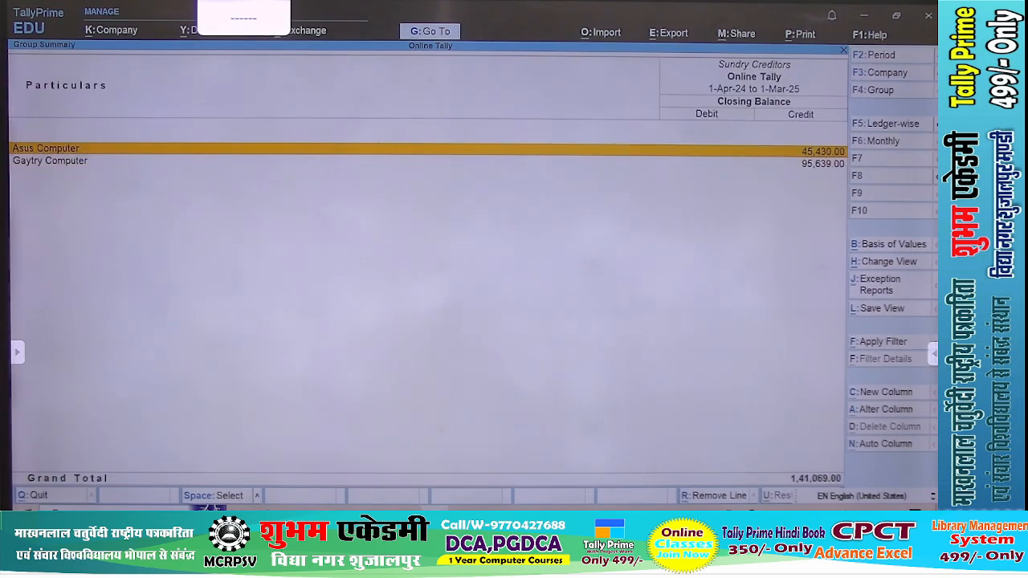
pyautogui.press('Down')
pyautogui.press('Return')
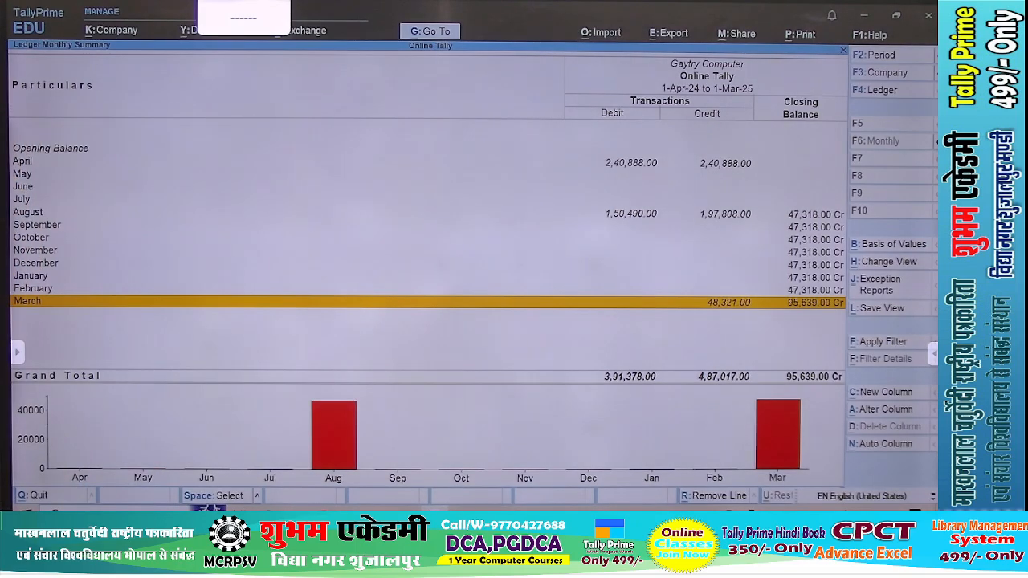
pyautogui.press('Escape')
pyautogui.press('Escape')
pyautogui.press('Escape')
pyautogui.press('Escape')
pyautogui.press('Up')
pyautogui.press('Up')
pyautogui.press('Up')
pyautogui.press('Up')
pyautogui.press('Up')
pyautogui.press('Up')
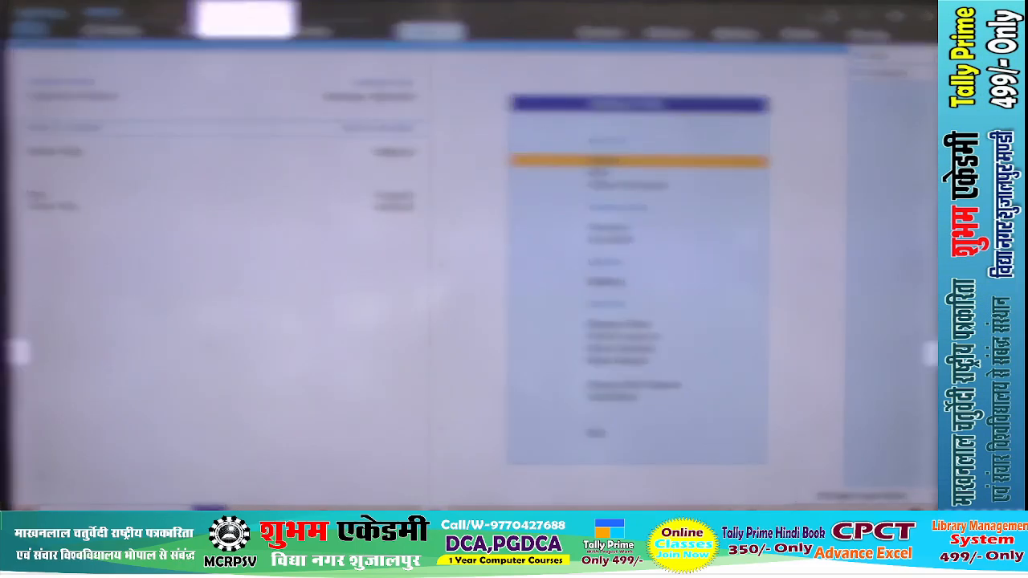
# Start a payment voucher that debits Gaytry Computer with 48,321
pyautogui.press('v')
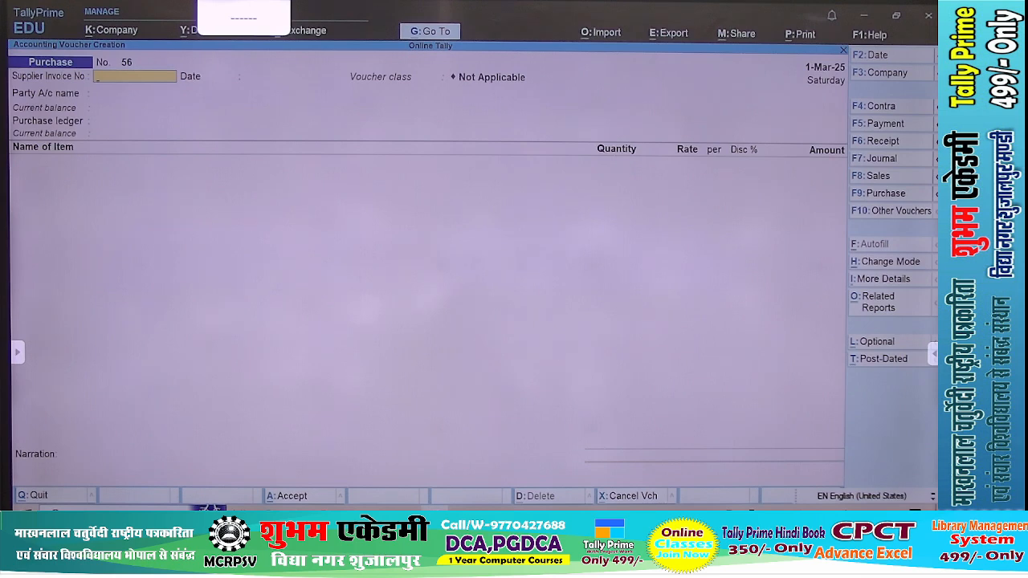
pyautogui.press('F5')
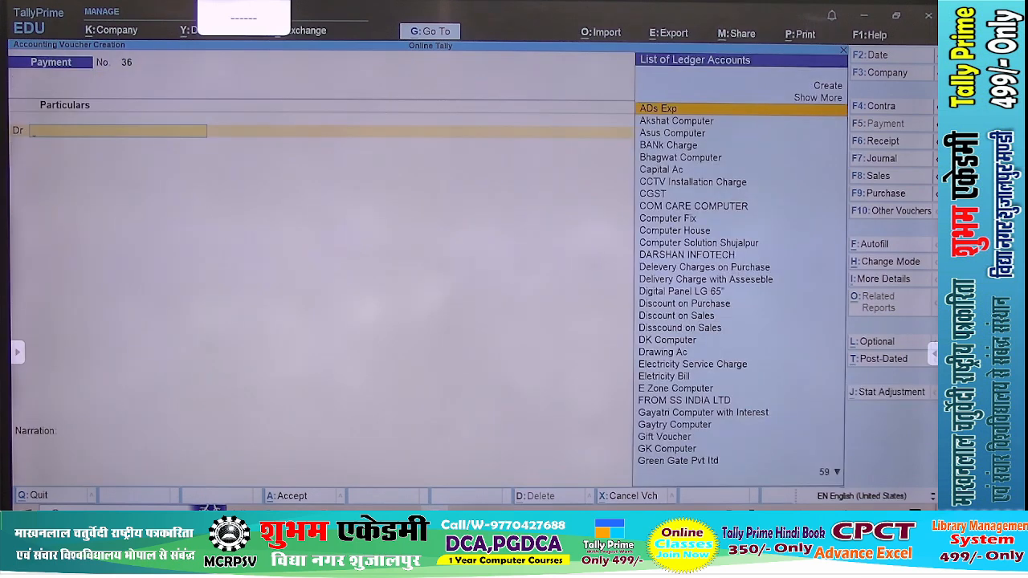
pyautogui.write('Ga')
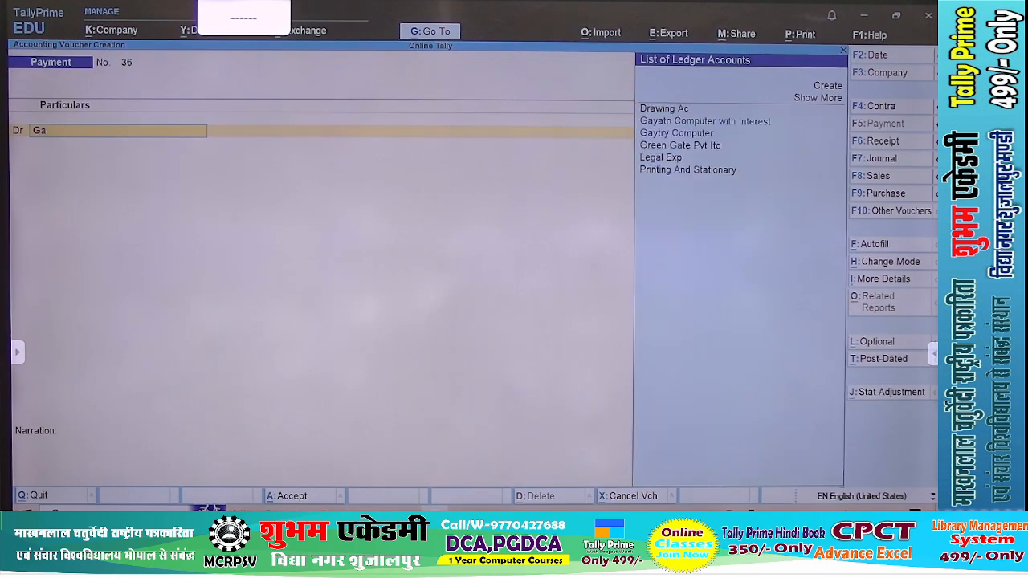
pyautogui.press('Down')
pyautogui.press('Down')
pyautogui.press('Up')
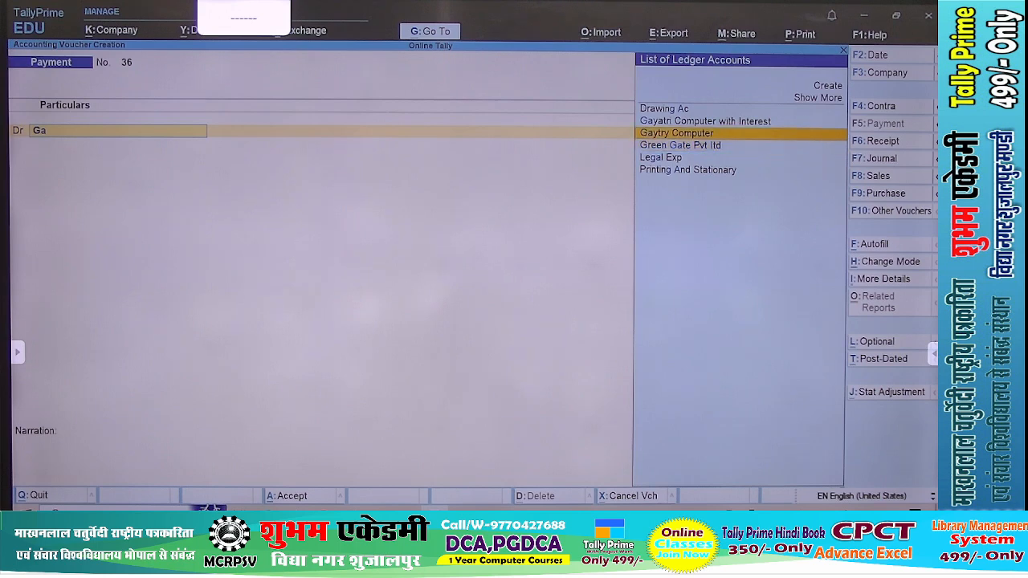
pyautogui.press('Return')
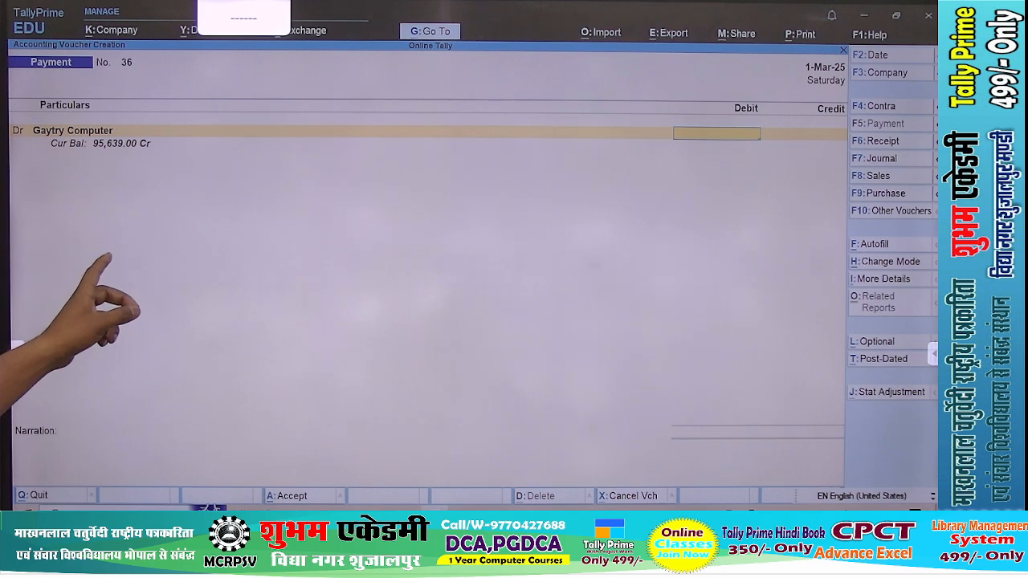
pyautogui.write('48,3')
pyautogui.write('21')
pyautogui.press('Return')
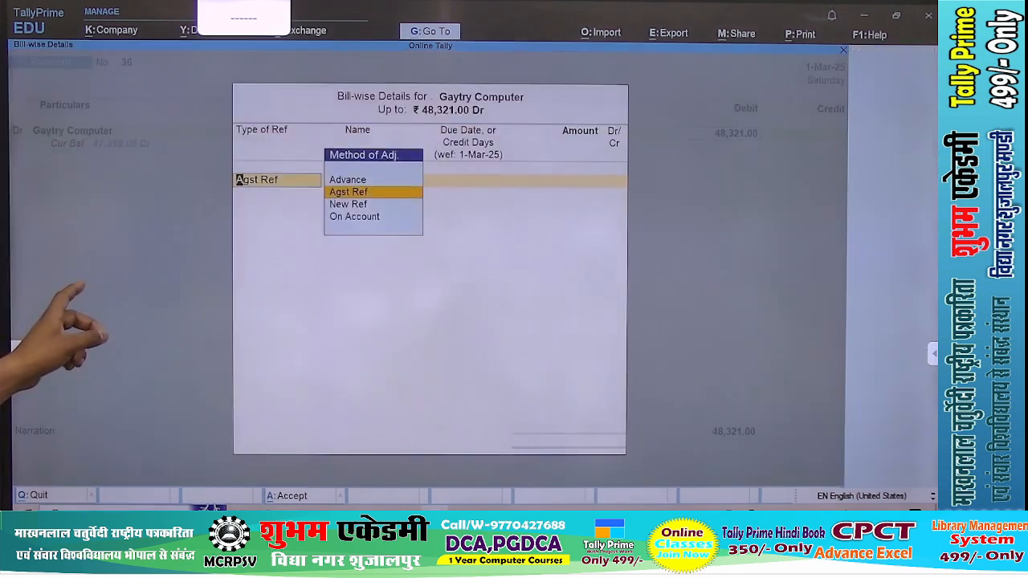
# Allocate the Gaytry Computer payment as Agst Ref to bill G1 and save the voucher with SBI BANK AC credited
pyautogui.press('Return')
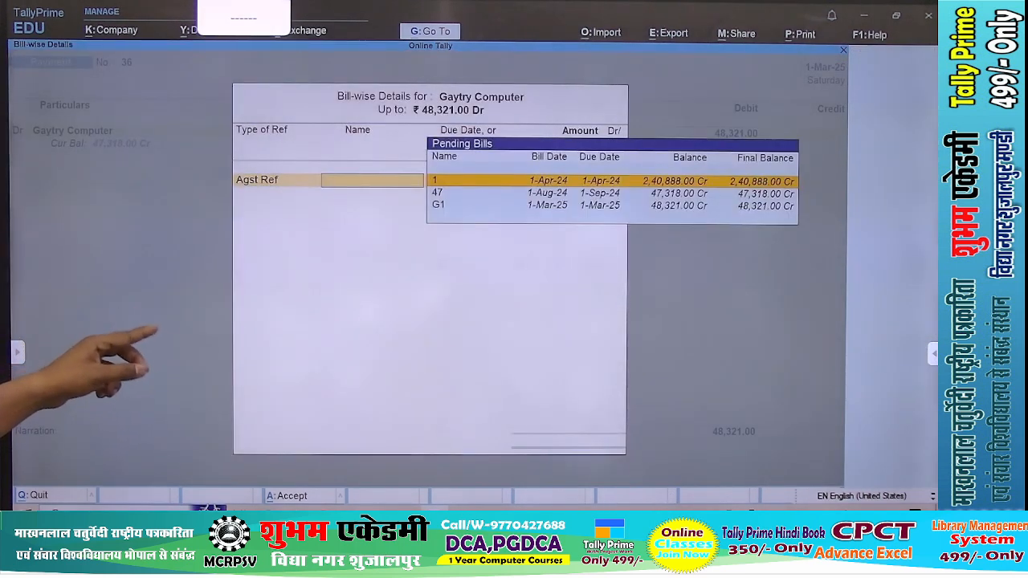
pyautogui.press('Down')
pyautogui.press('Down')
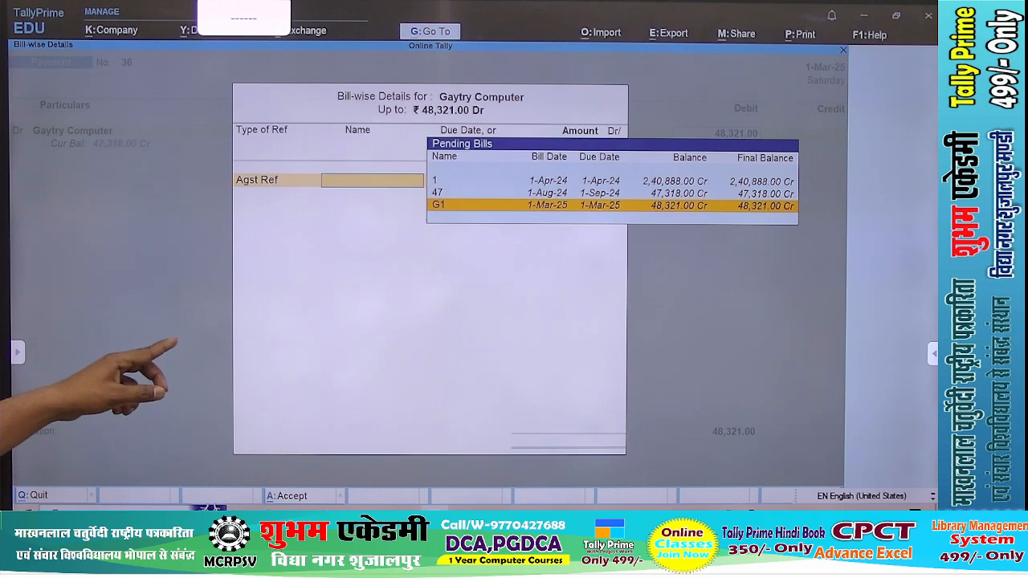
pyautogui.press('Return')
pyautogui.press('Return')
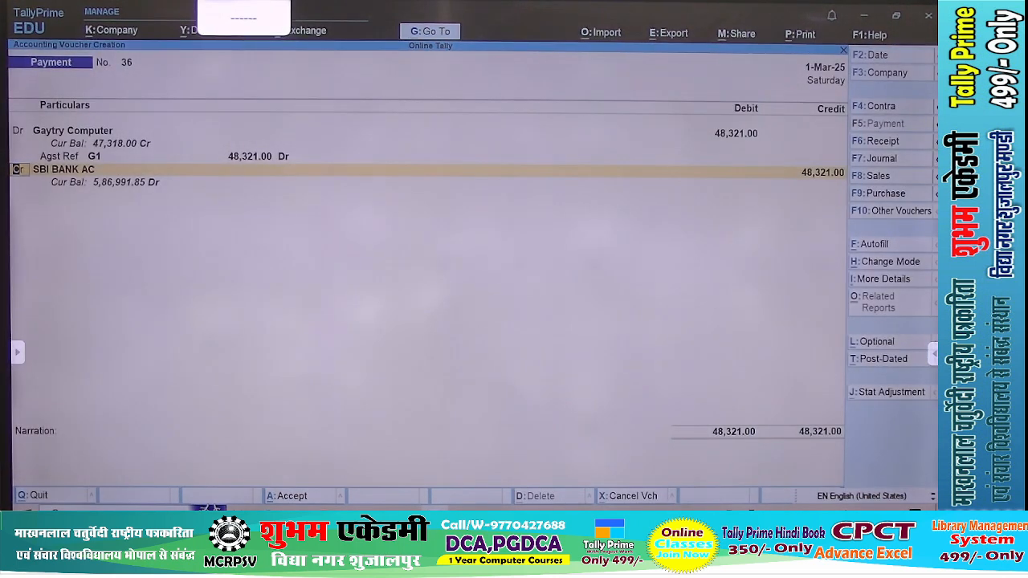
pyautogui.hotkey('ctrl', 'a')
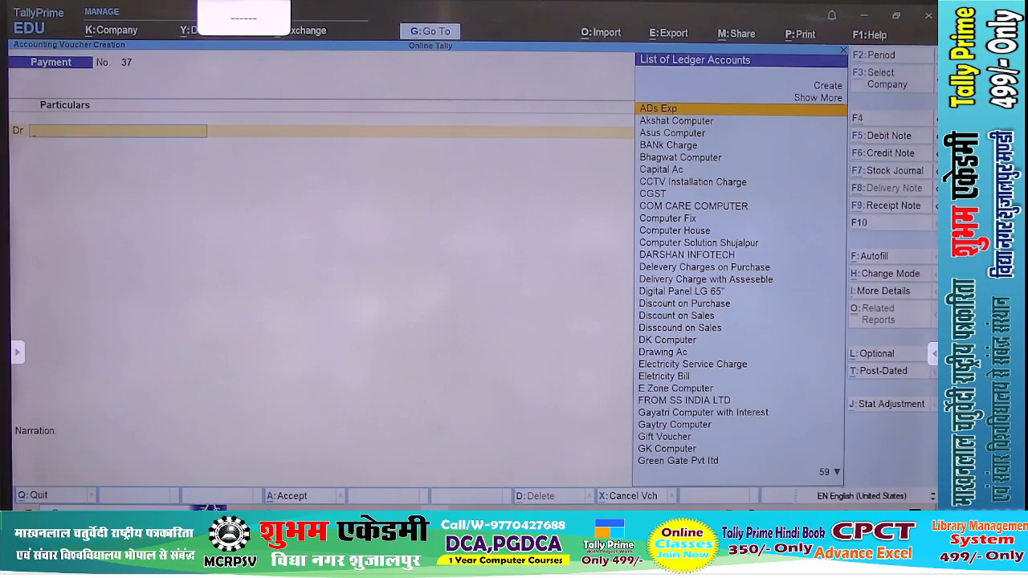
# Switch to the Shri New_Tally 2024 PDF and read the purchase voucher and Pre-Close Order instructions on page 54
pyautogui.hotkey('alt', 'Tab')
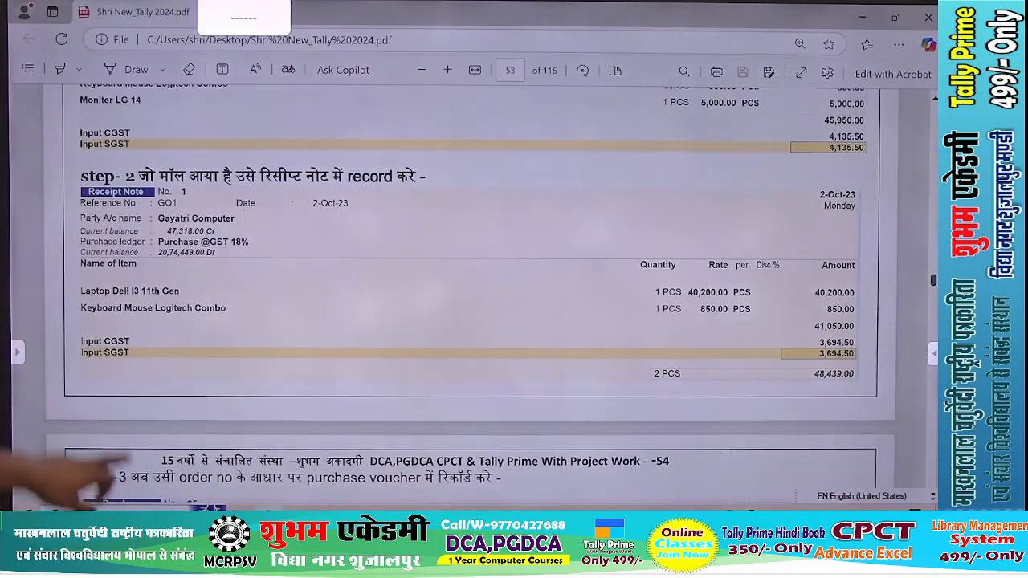
pyautogui.scroll(-4, 469, 297)
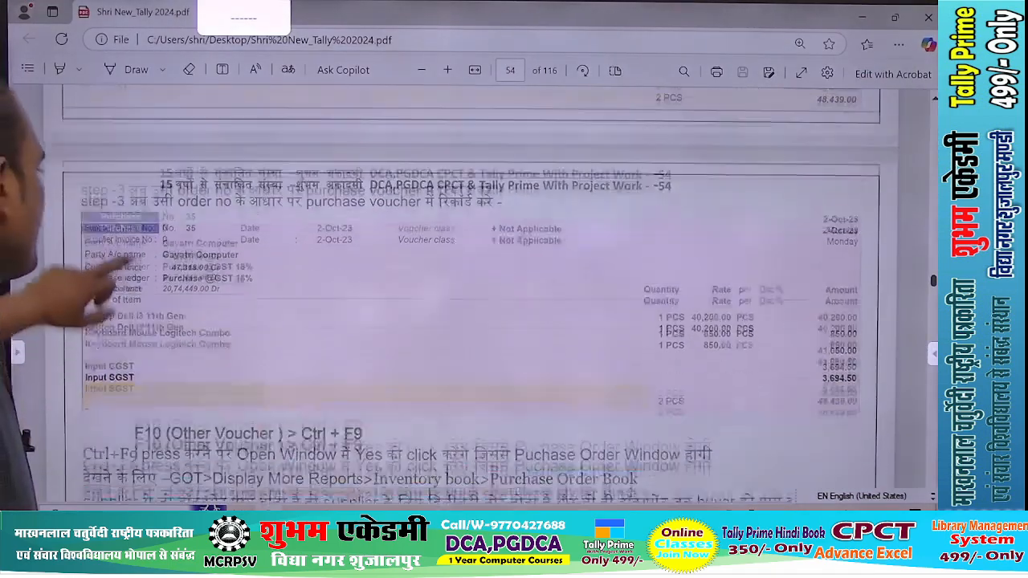
pyautogui.scroll(-1, 470, 297)
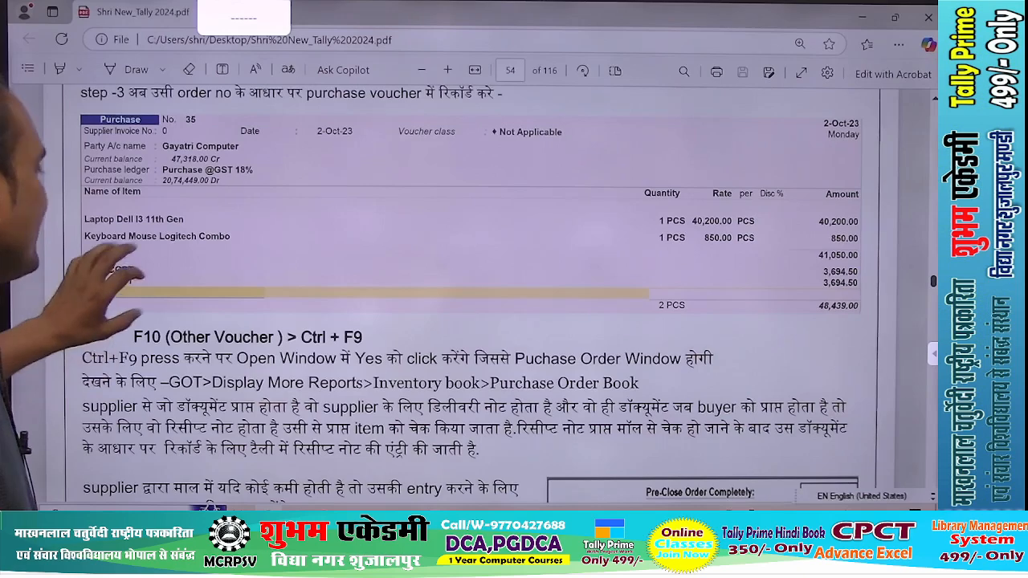
pyautogui.scroll(-1, 469, 297)
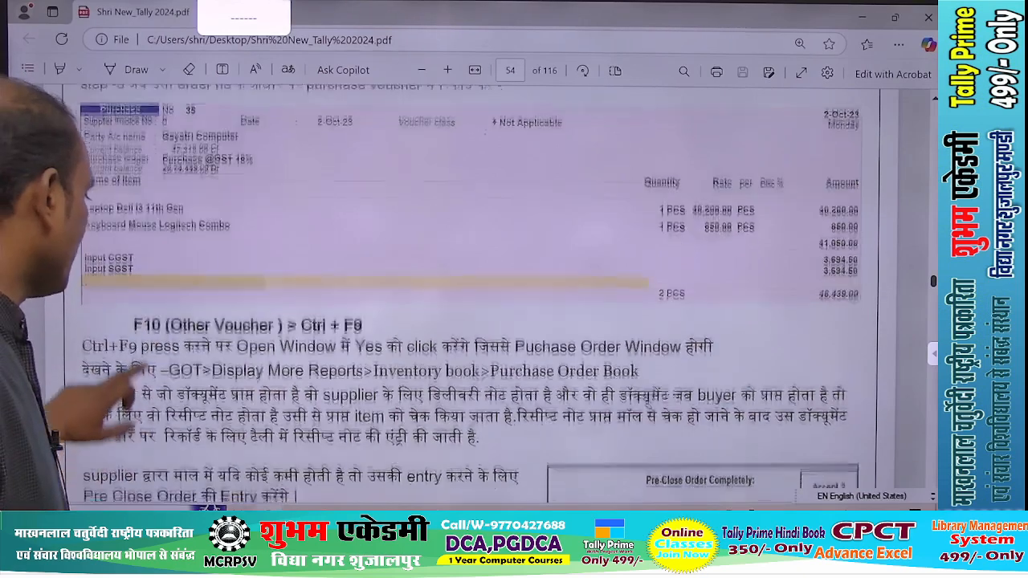
pyautogui.scroll(-2, 470, 297)
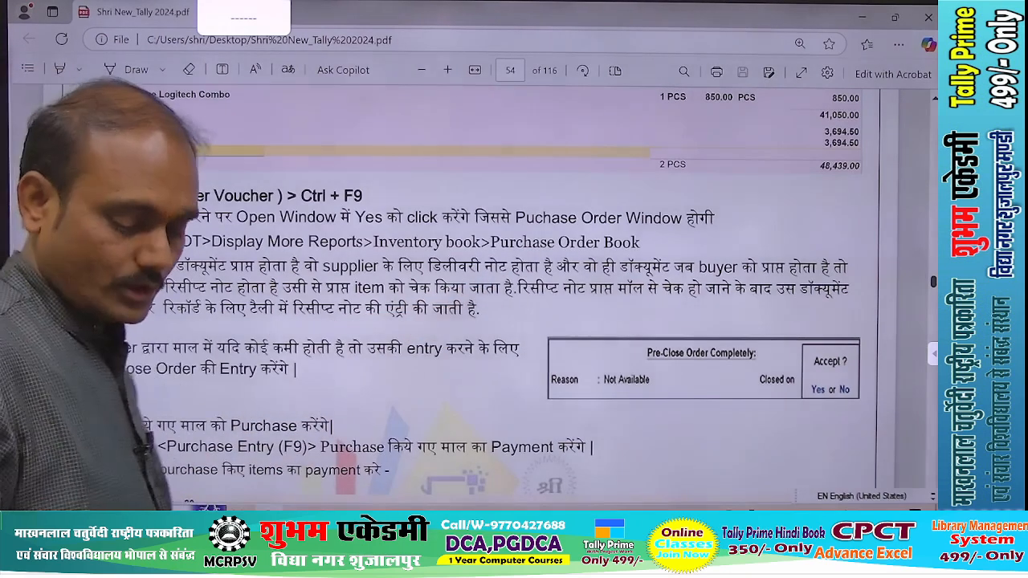
# Switch back to TallyPrime and leave the blank payment voucher for the Gateway of Tally
pyautogui.hotkey('alt', 'Tab')
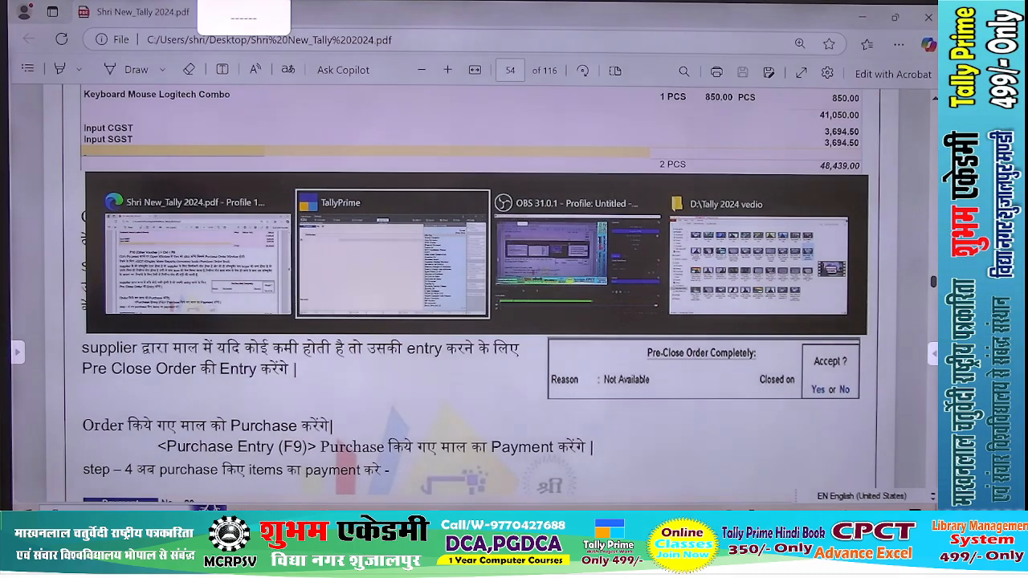
pyautogui.press('Escape')
pyautogui.press('Up')
pyautogui.press('Up')
pyautogui.press('Up')
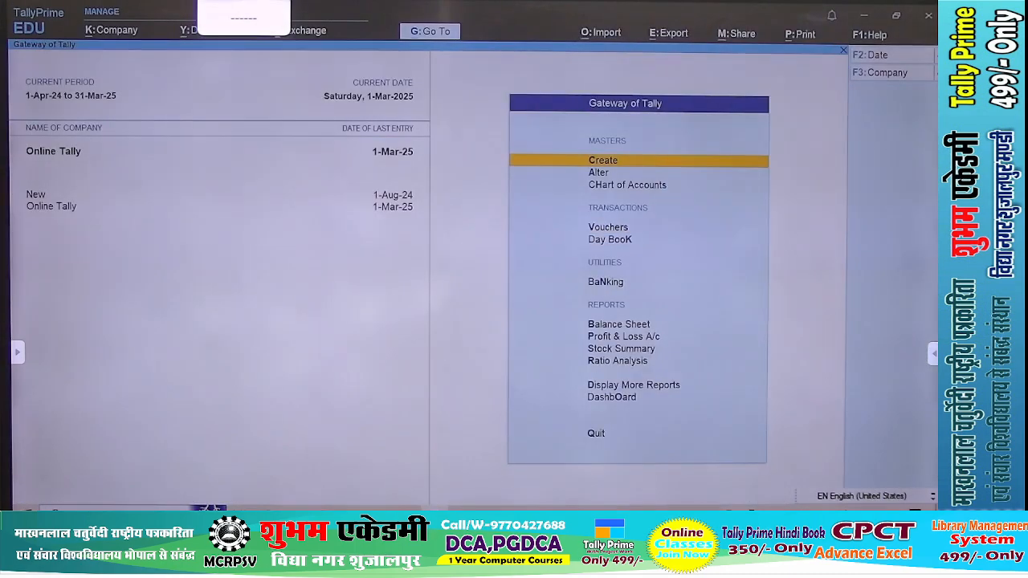
# Open the Purchase Orders Book from the inventory books and list the purchase order vouchers for March
pyautogui.press('d')
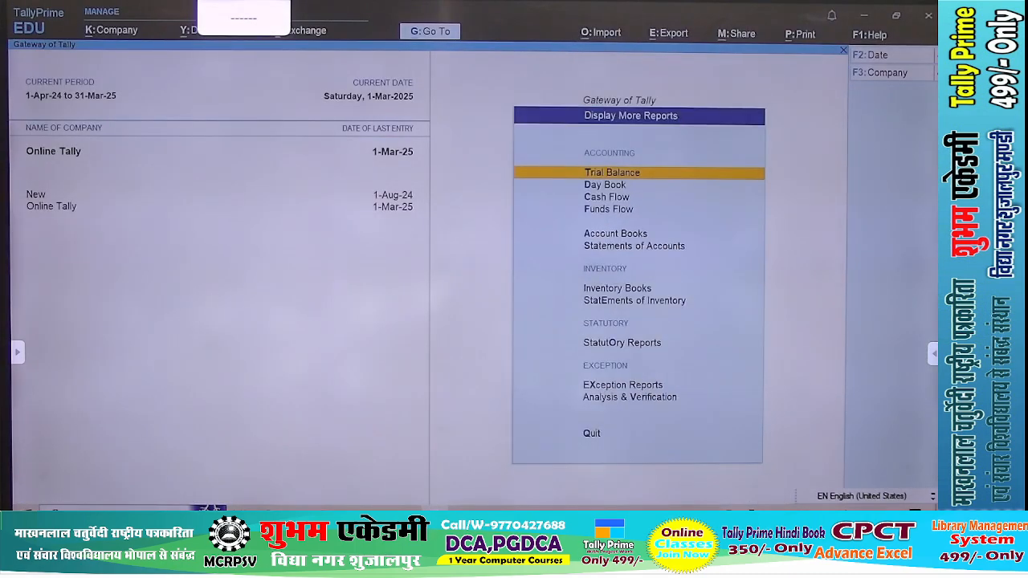
pyautogui.press('Down')
pyautogui.press('Down')
pyautogui.press('Down')
pyautogui.press('Down')
pyautogui.press('Down')
pyautogui.press('Down')
pyautogui.press('Down')
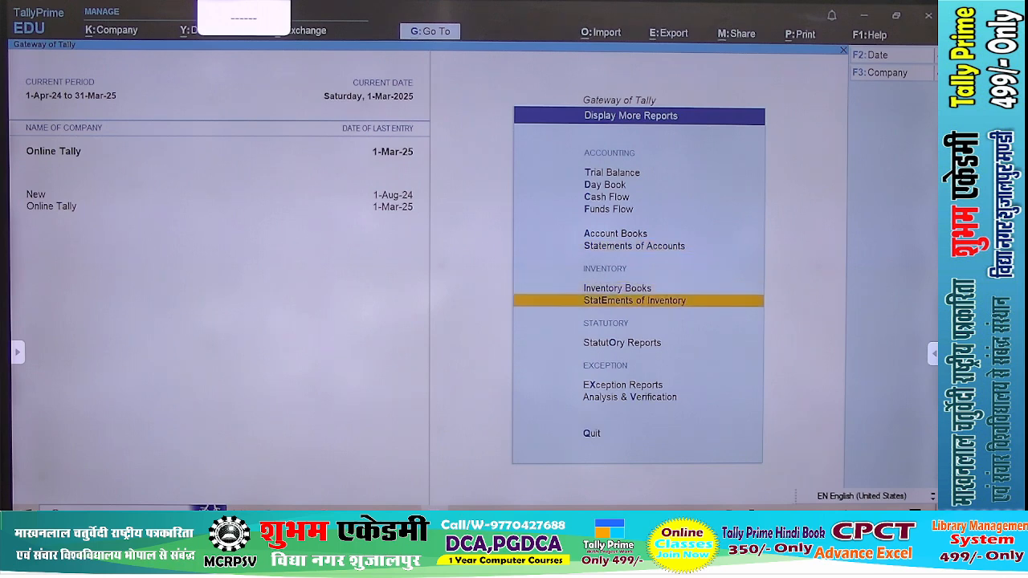
pyautogui.press('Up')
pyautogui.press('Return')
pyautogui.press('Down')
pyautogui.press('Down')
pyautogui.press('Down')
pyautogui.press('Down')
pyautogui.press('Down')
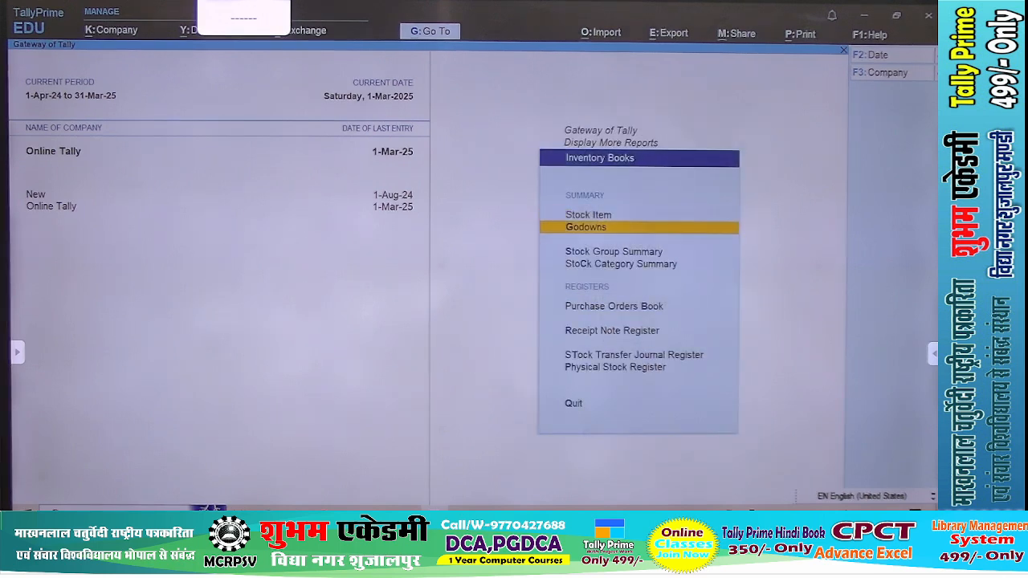
pyautogui.press('Up')
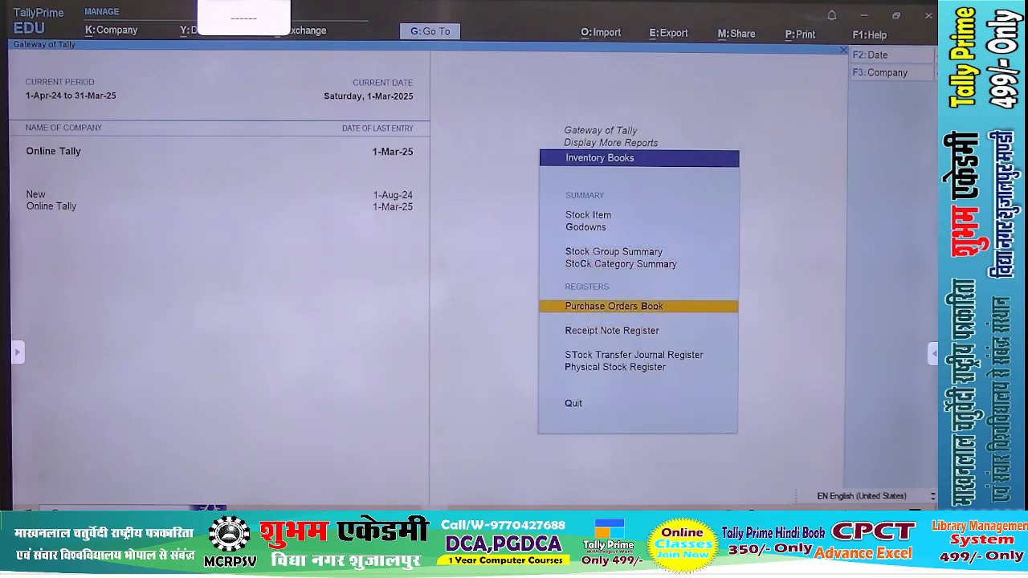
pyautogui.press('Return')
# Pre-close Gaytry Computer's purchase order G1 completely with a reason and closing date 1-Mar-25, save it and return to the Gateway of Tally
pyautogui.press('Return')
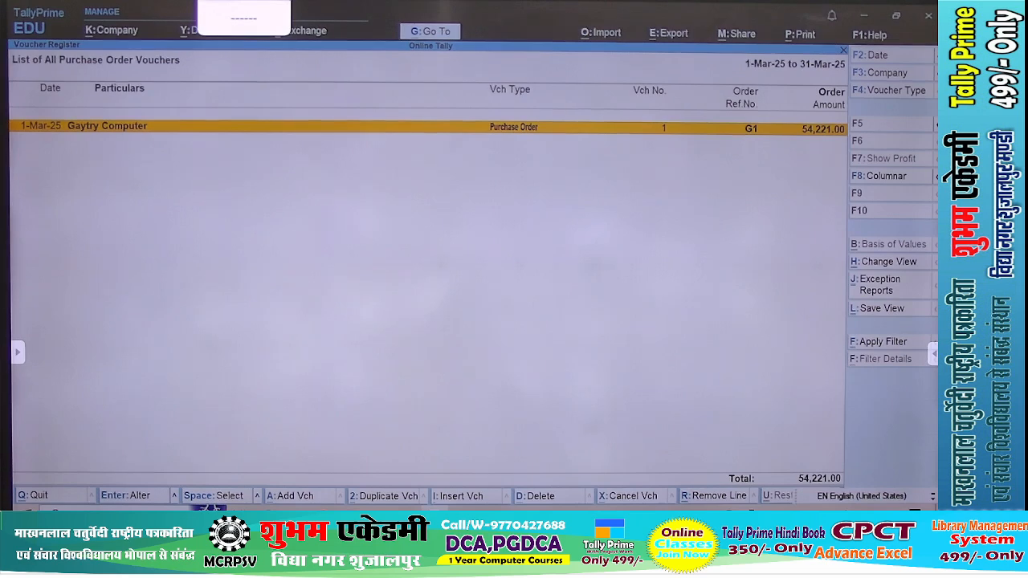
pyautogui.press('Return')
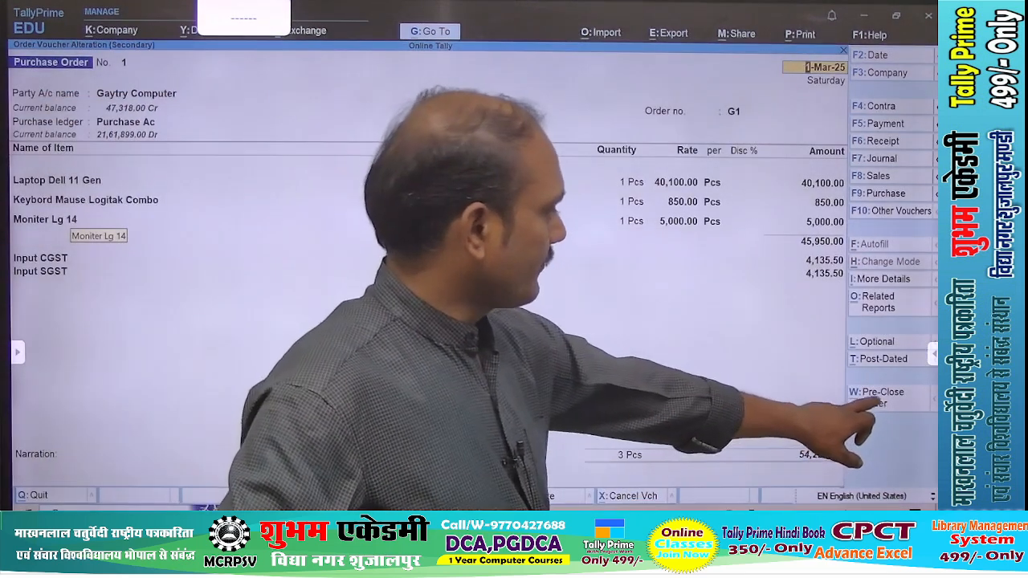
pyautogui.hotkey('ctrl', 'w')
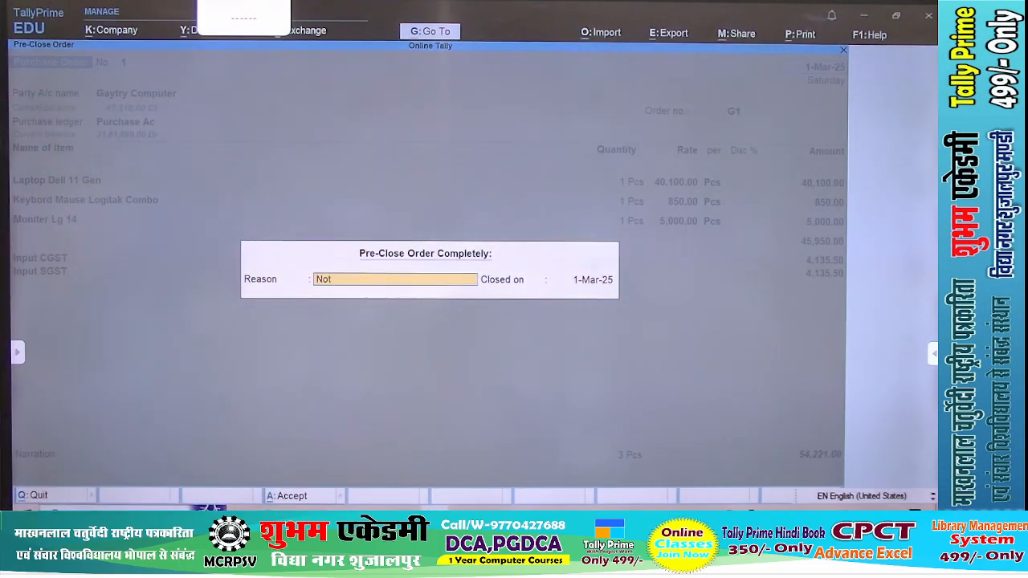
pyautogui.press('y')
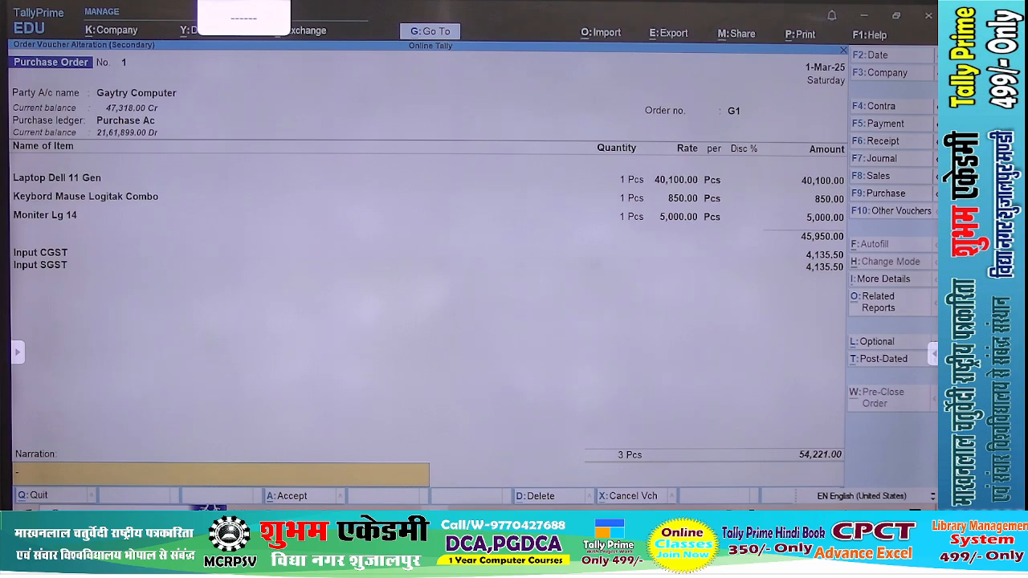
pyautogui.press('y')
pyautogui.press('Escape')
pyautogui.press('Escape')
pyautogui.press('Escape')
pyautogui.press('Escape')
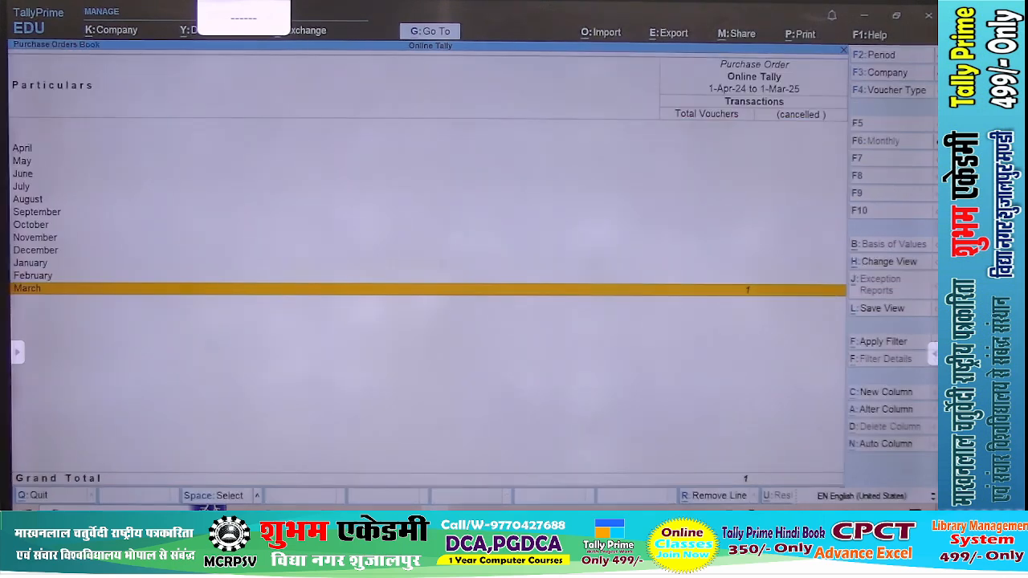
pyautogui.press('Home')
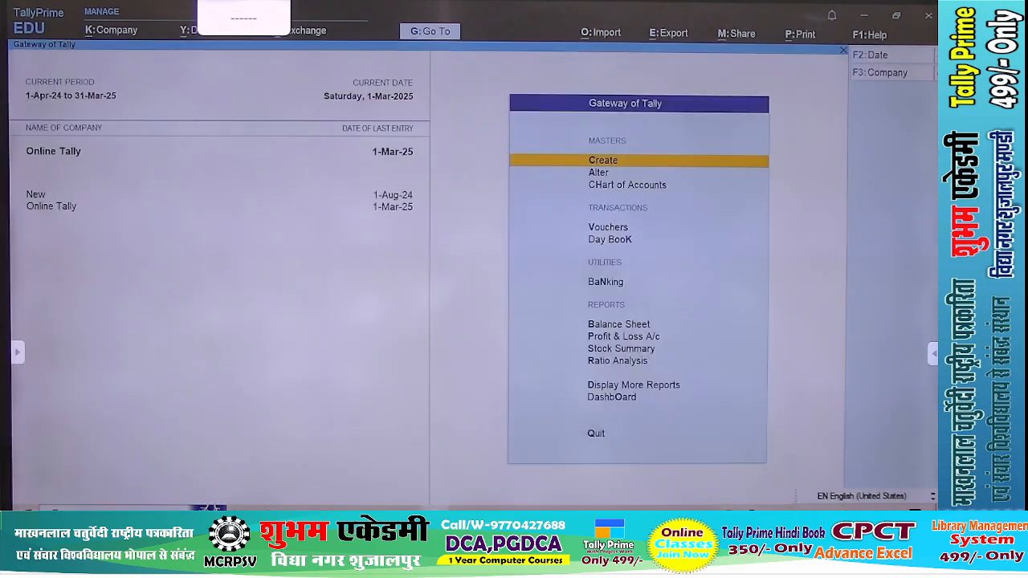